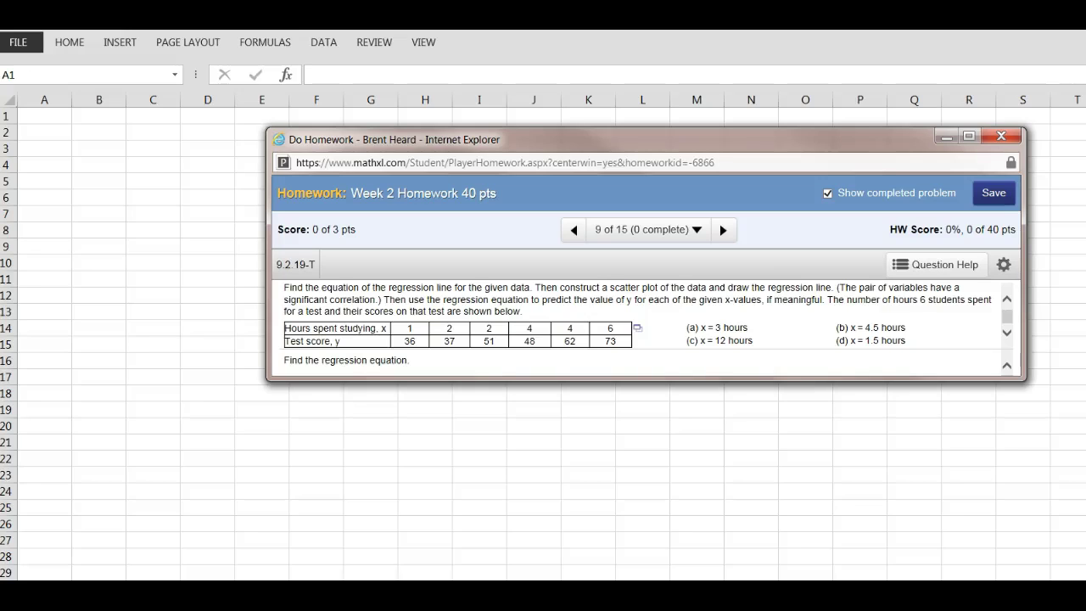
click(514, 562)
click(523, 552)
click(500, 552)
click(515, 552)
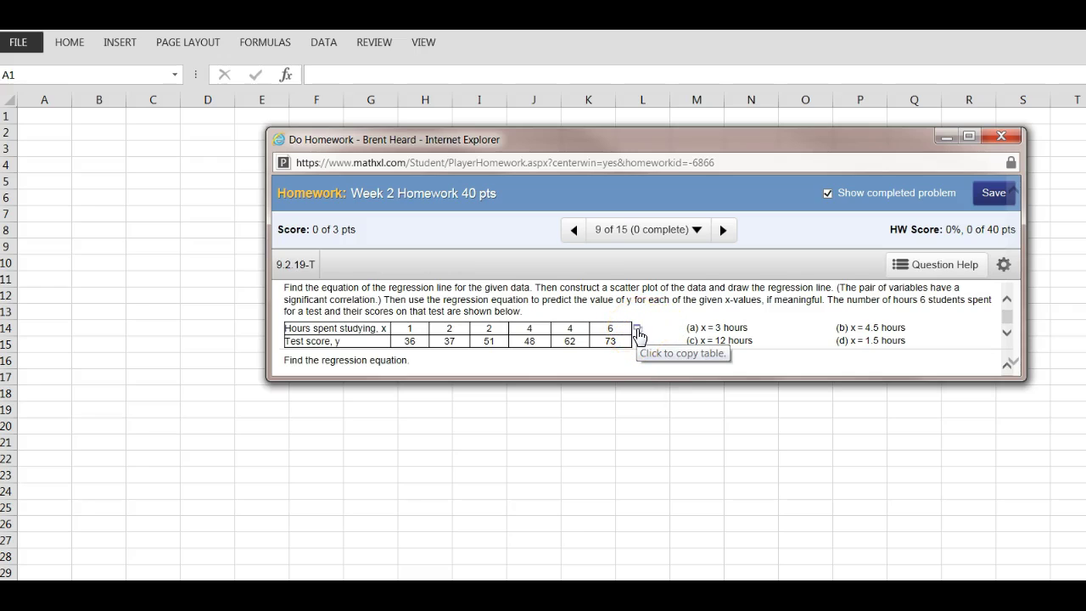
Export the homework question's study hours and test score table to a spreadsheet, open the downloaded file and enable editing
click(638, 333)
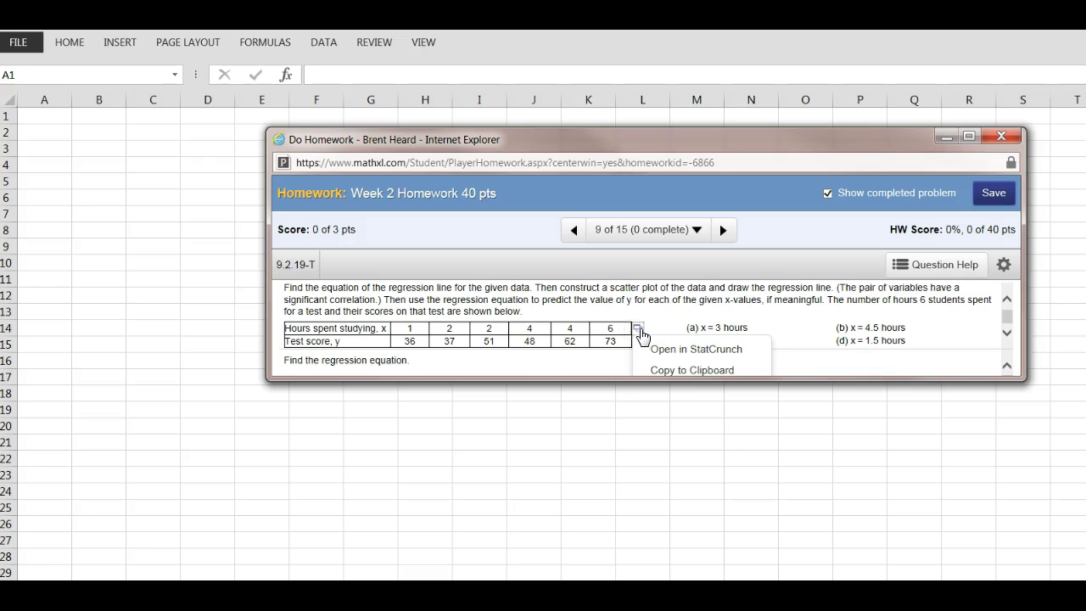
drag(636, 379, 625, 416)
click(666, 392)
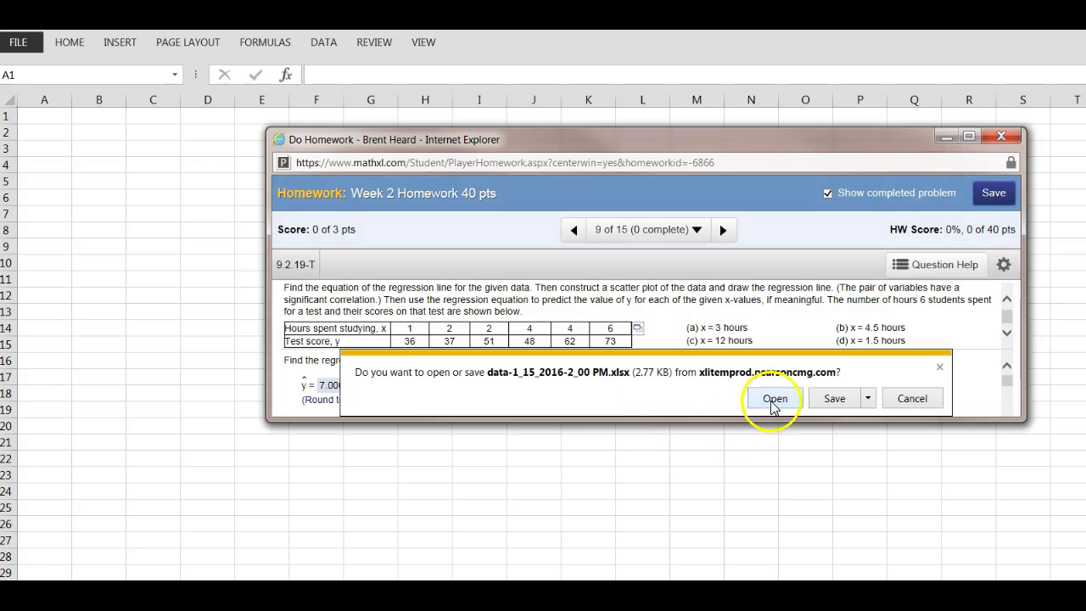
click(772, 400)
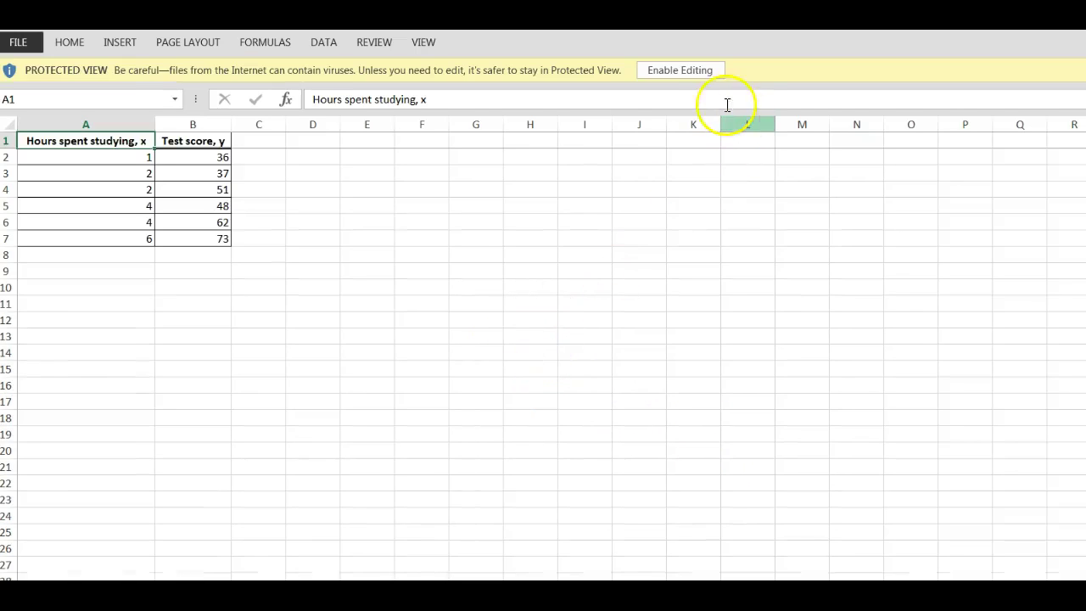
click(697, 69)
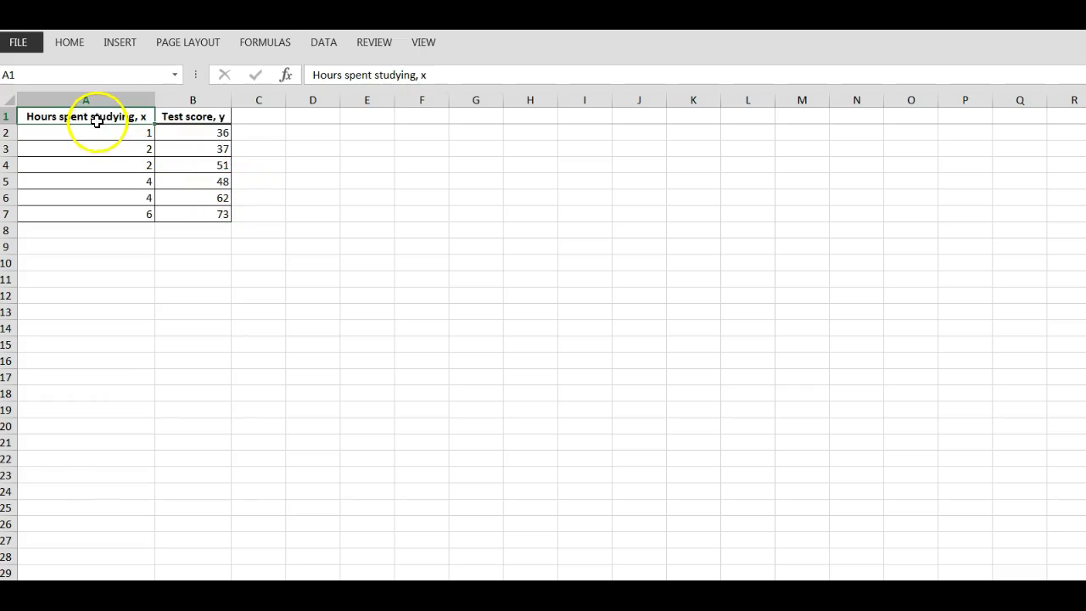
Insert a markers-only scatter chart from the data in A1:B7 and move it lower on the sheet, clear of the top rows
drag(93, 118, 190, 214)
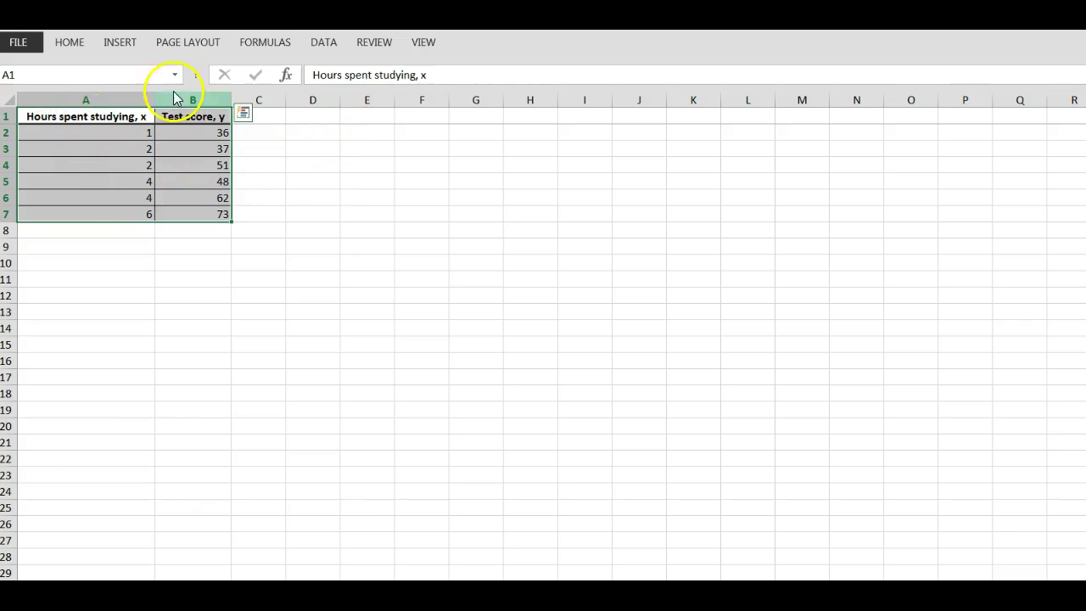
click(123, 46)
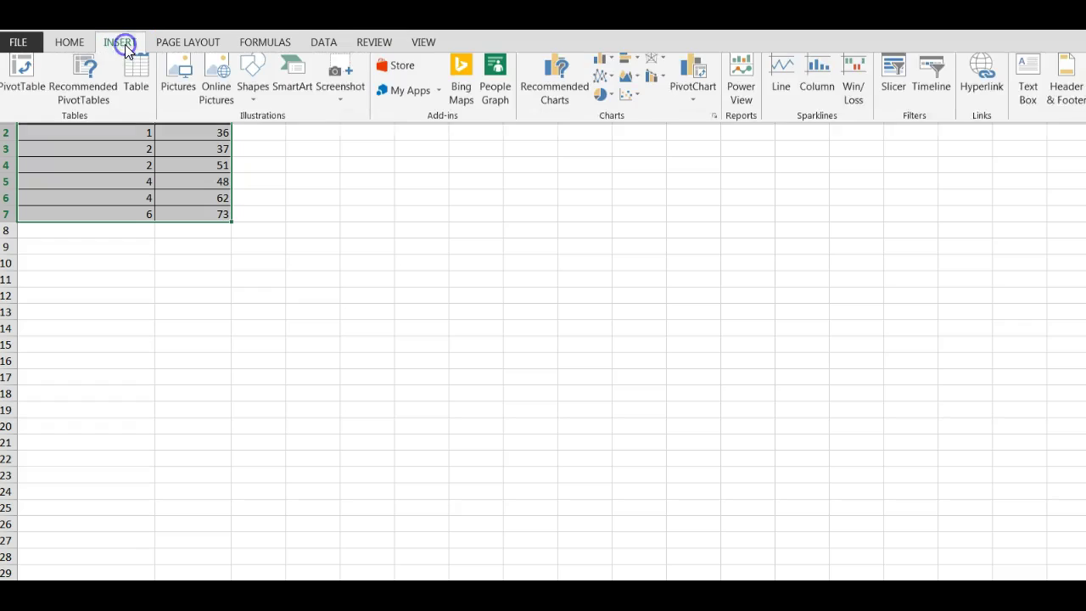
click(632, 103)
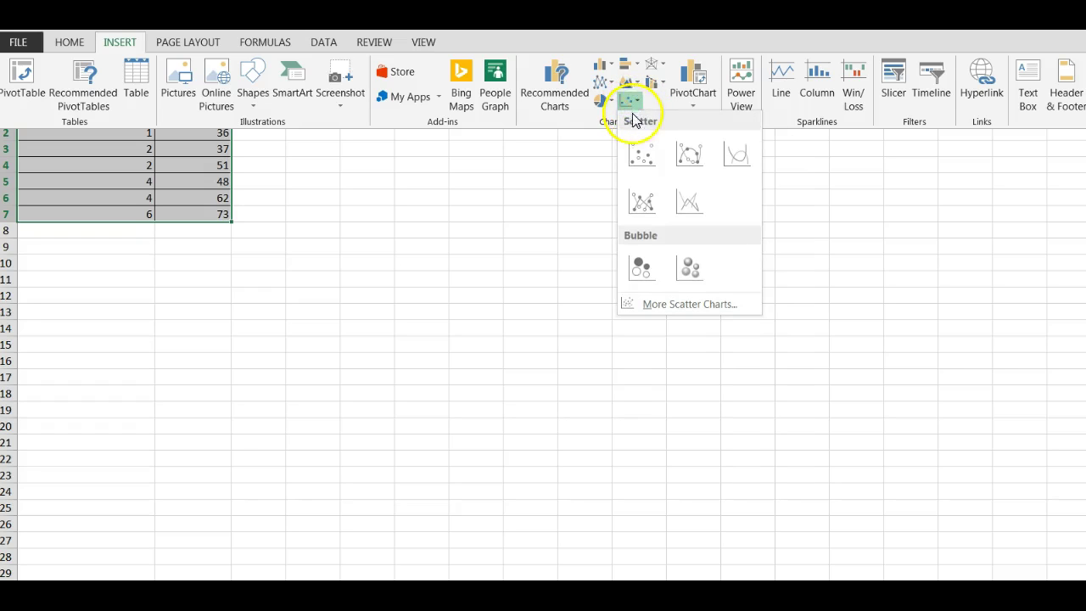
click(640, 158)
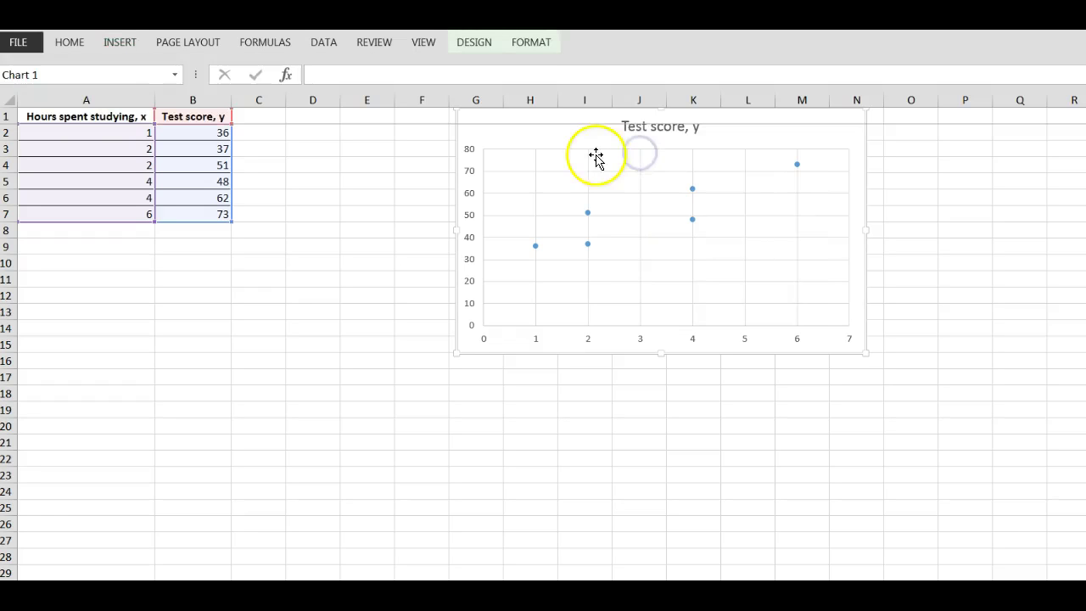
drag(562, 148, 524, 213)
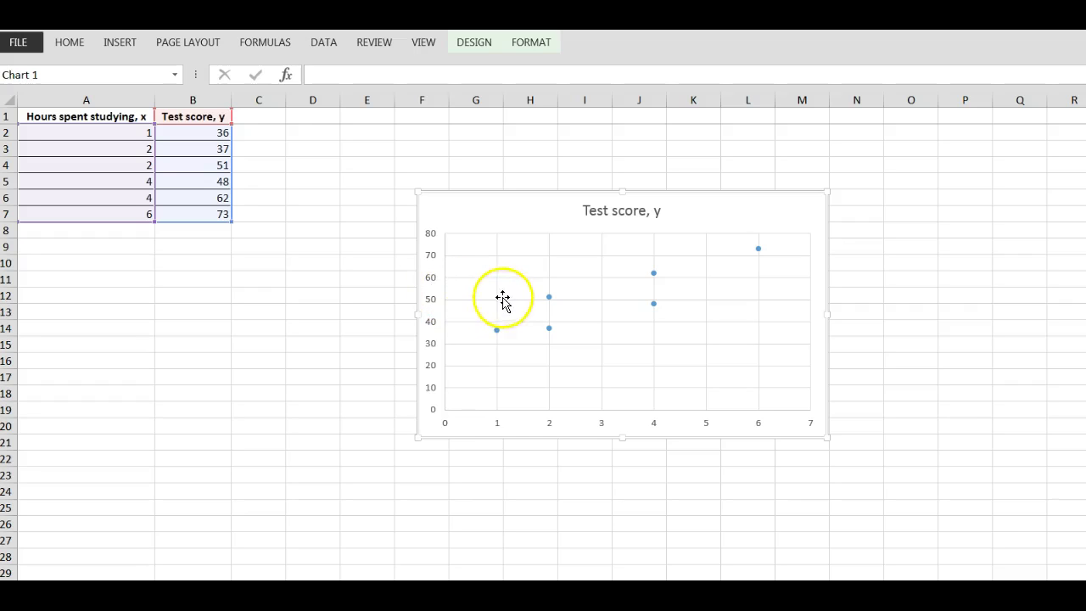
click(626, 212)
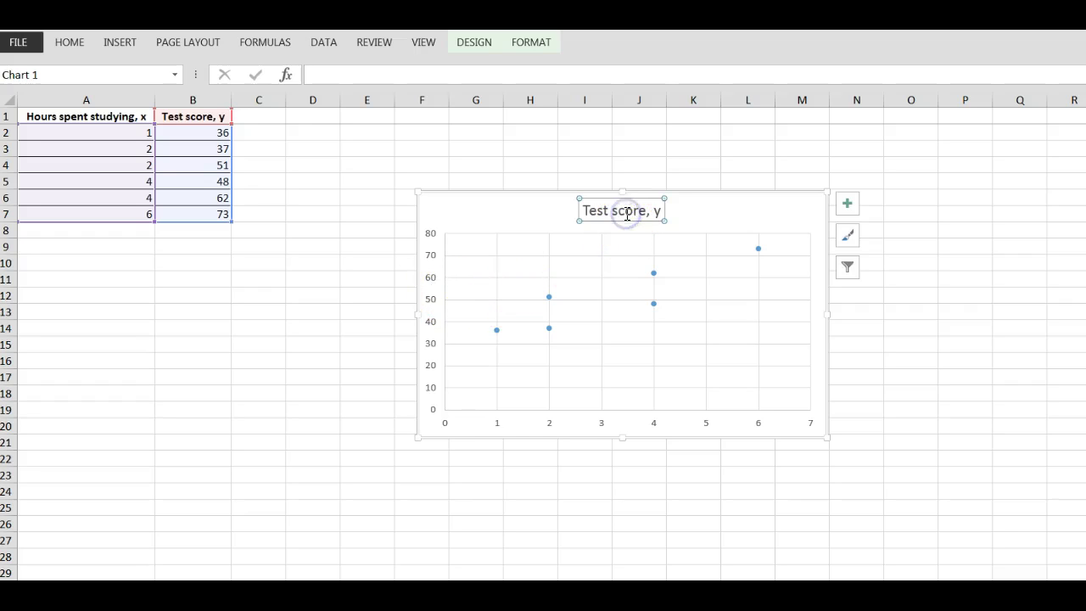
Add a linear trendline to the test score series and display its equation on the chart
click(654, 275)
right_click(654, 274)
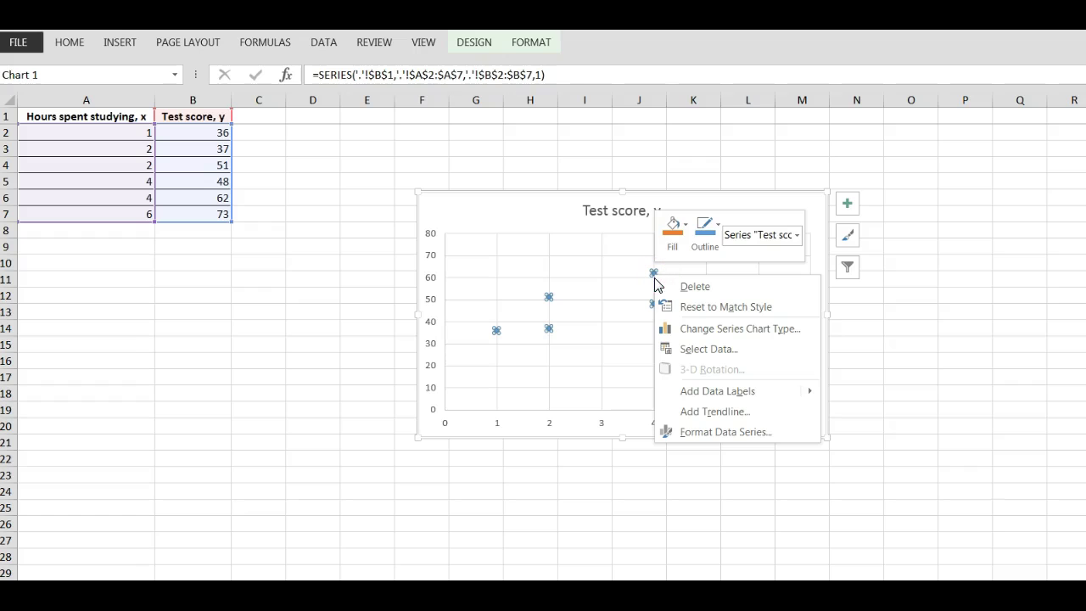
click(696, 413)
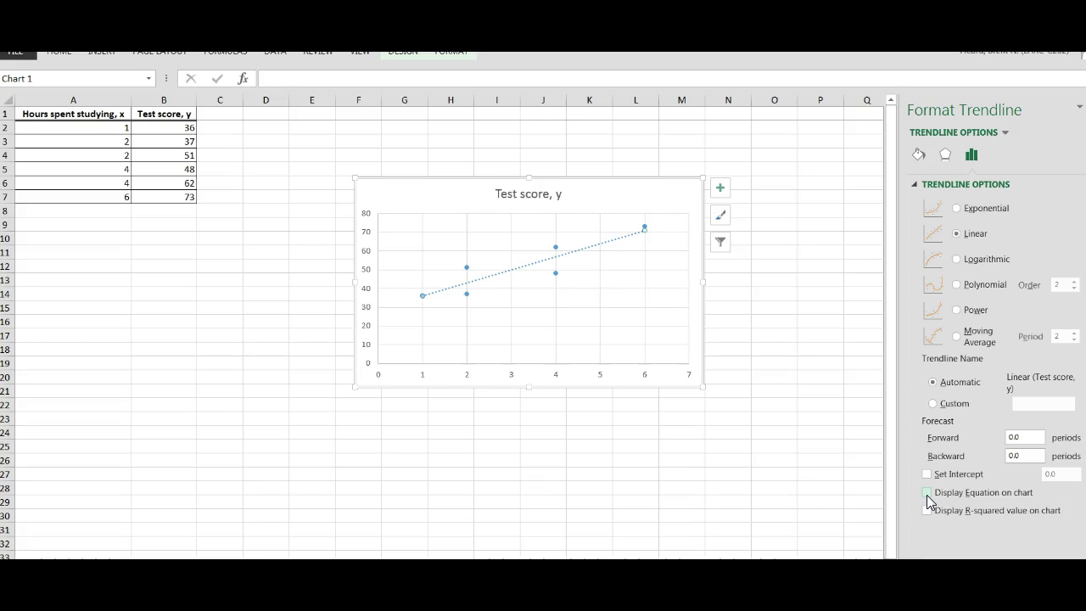
click(927, 493)
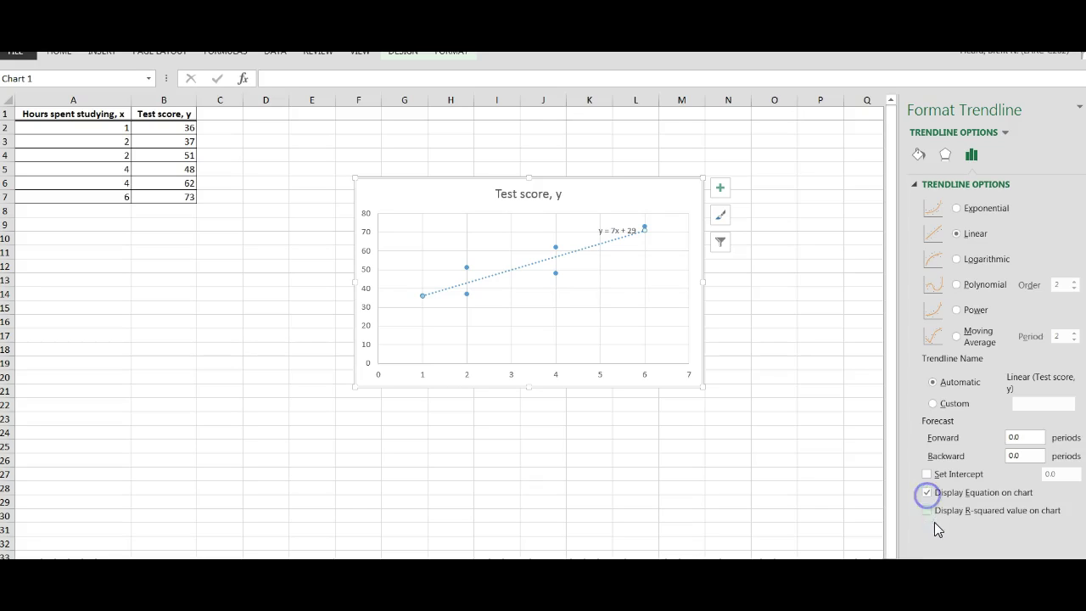
Move the trendline equation label above the plot area and set its font size to 20
click(626, 234)
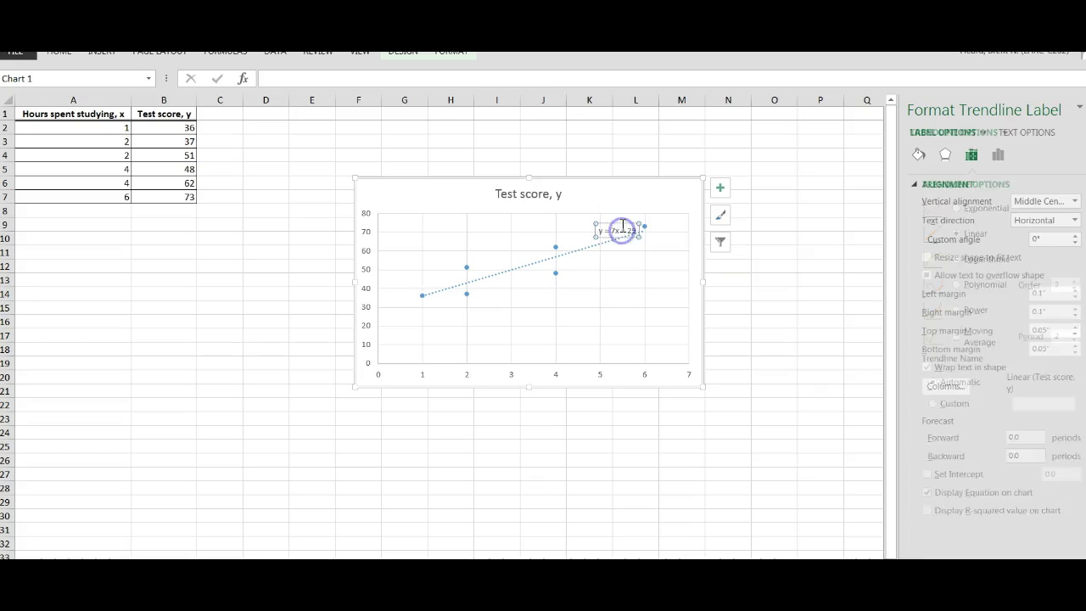
drag(623, 226, 585, 196)
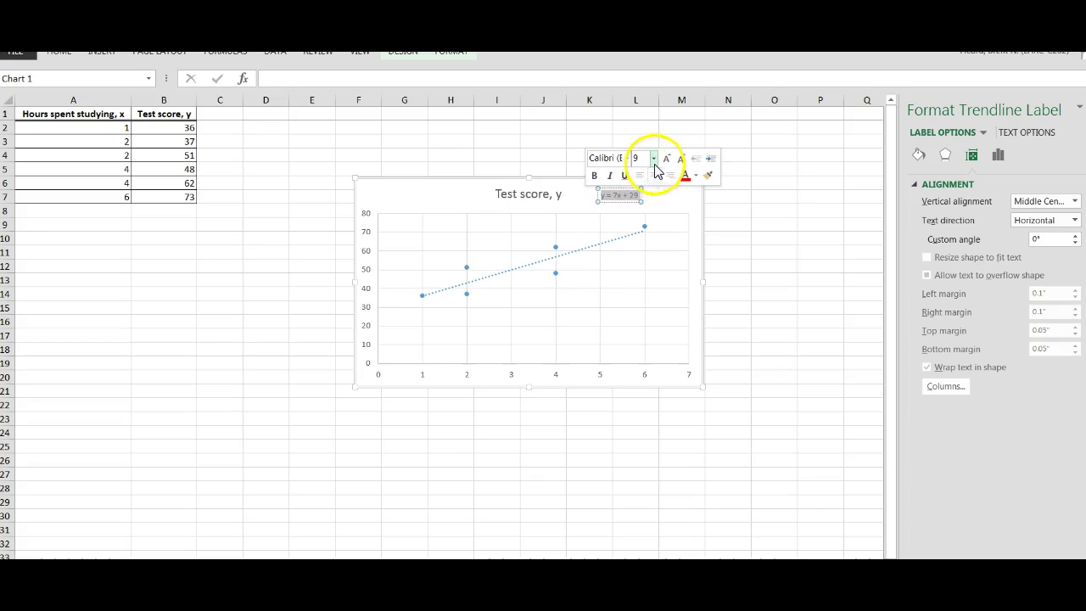
click(653, 159)
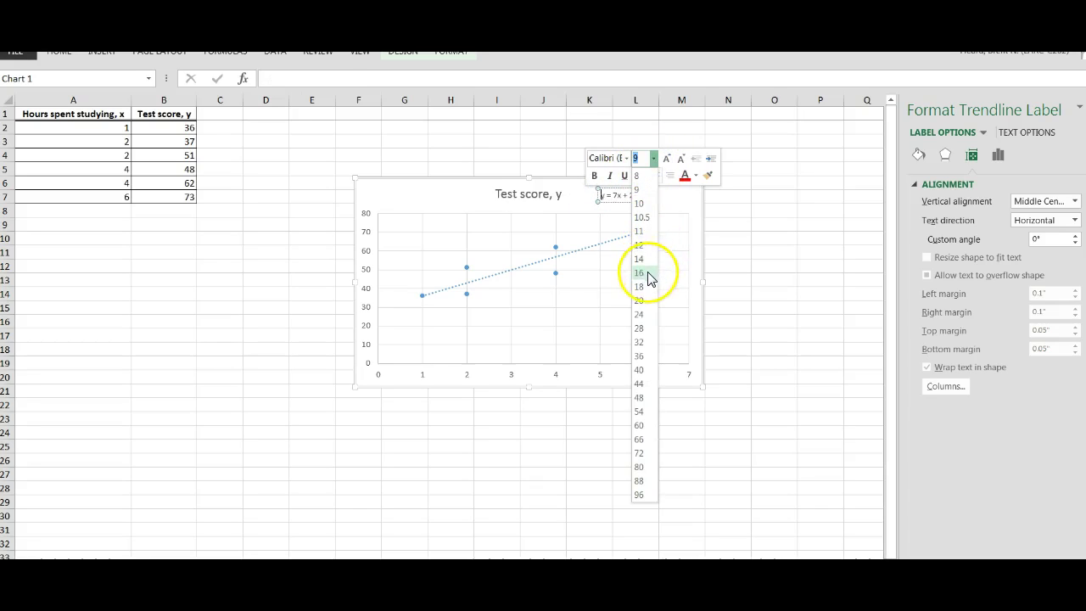
click(643, 300)
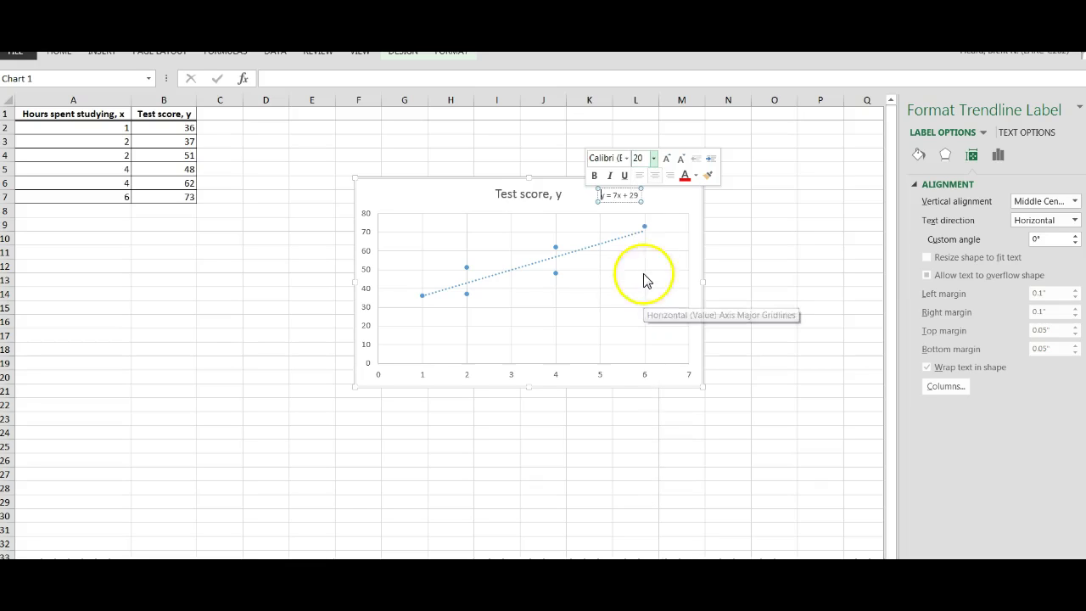
click(602, 197)
drag(601, 197, 667, 198)
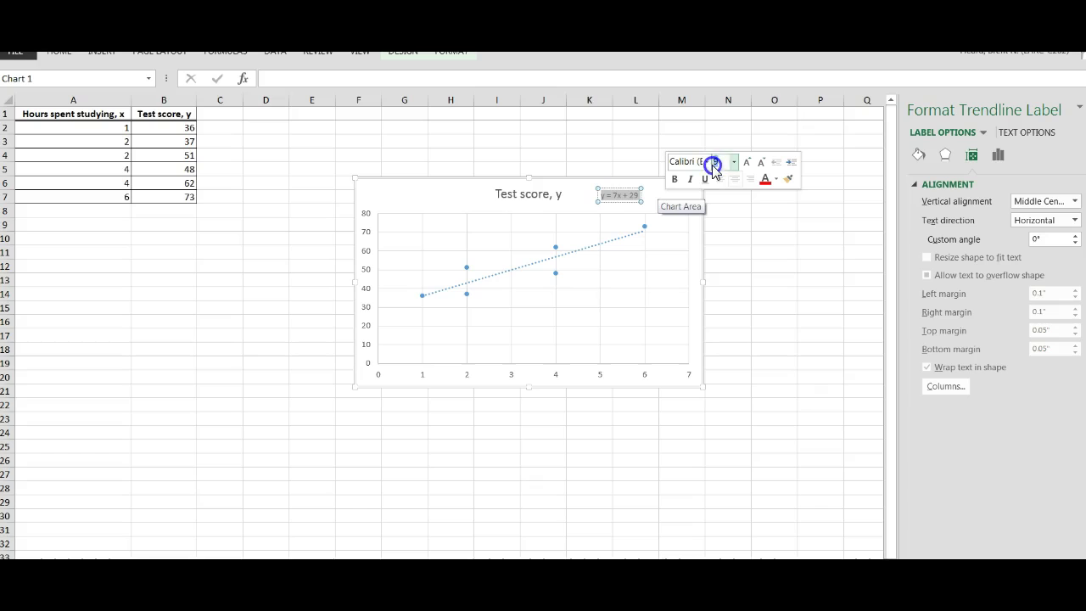
click(713, 162)
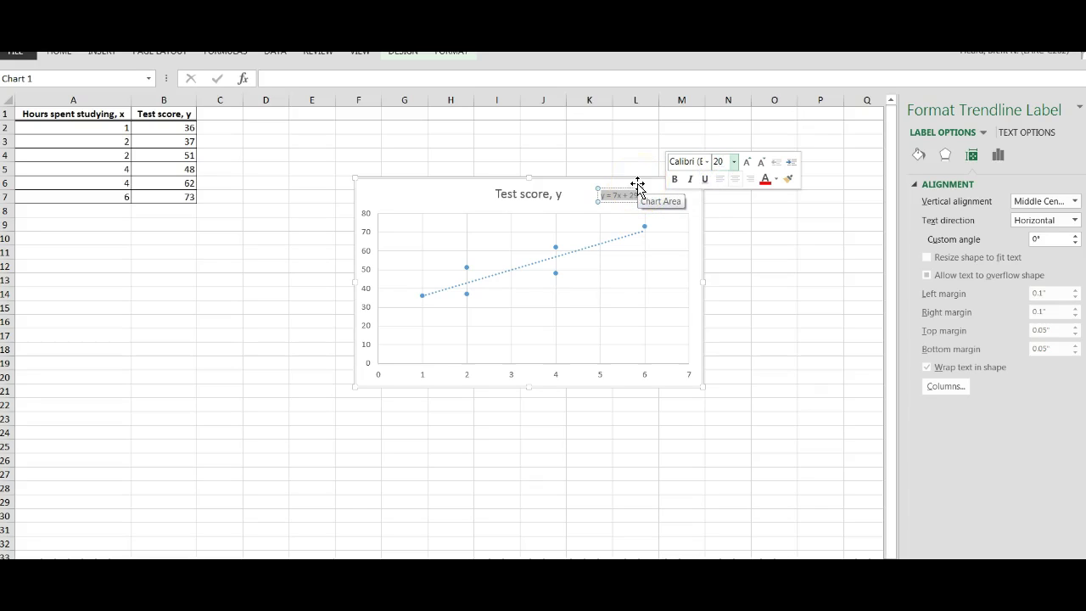
key(Return)
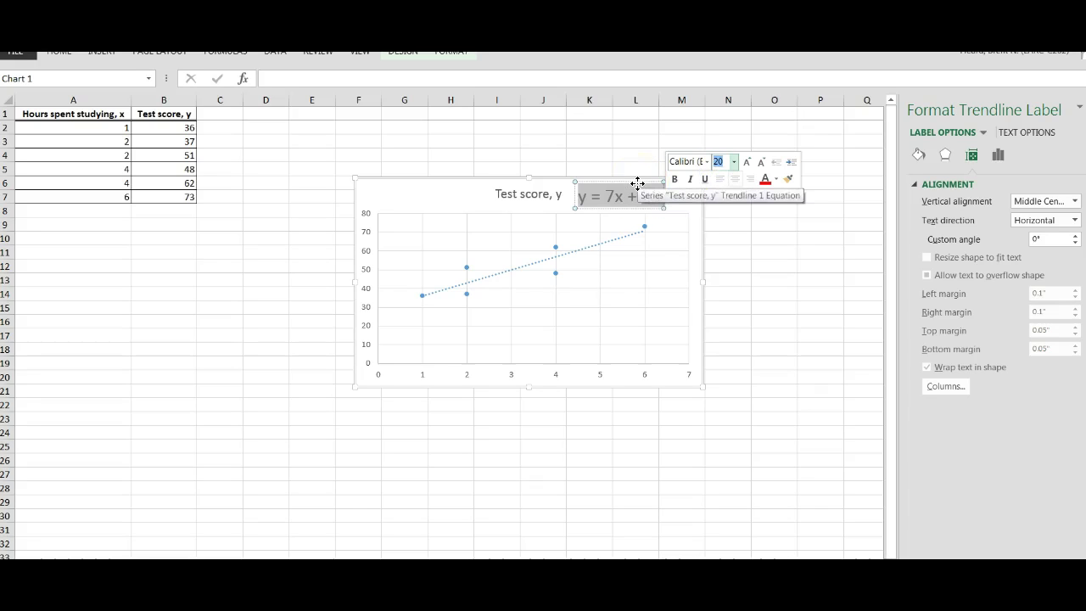
Reposition the enlarged equation label beside the chart title so the two do not overlap
click(670, 212)
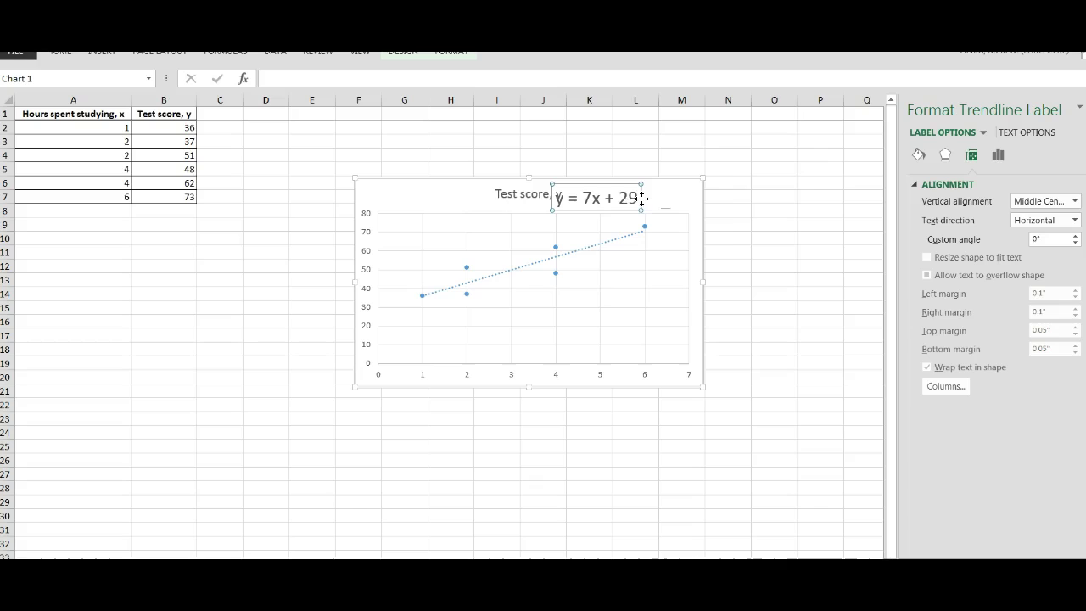
drag(656, 198, 656, 196)
click(645, 194)
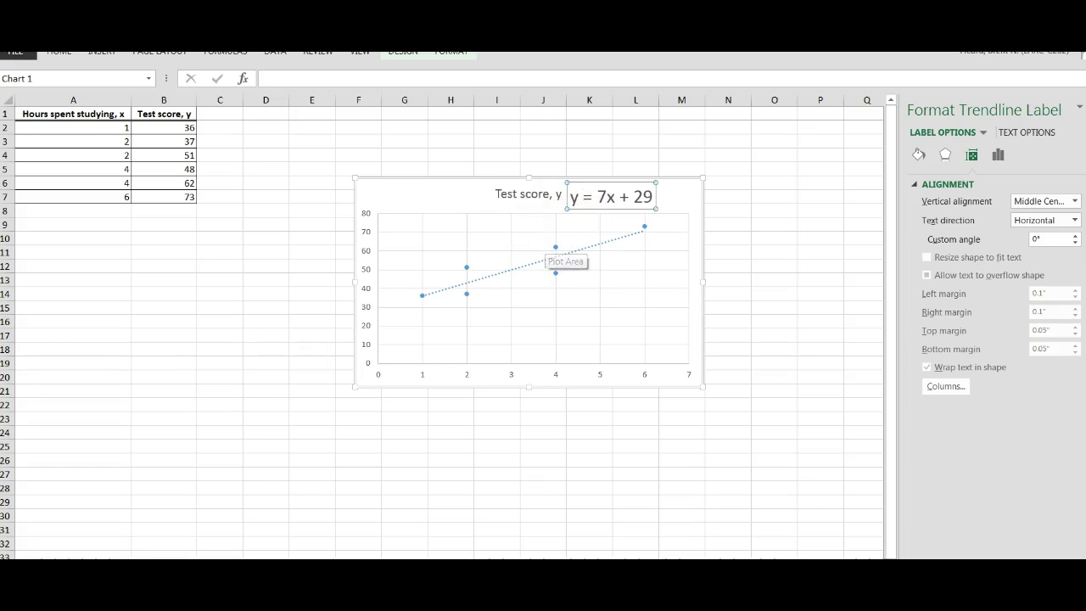
Enter the headings "x" in cell C11 and "y" in cell D11 for a prediction table
scroll(117, 502, up, 3)
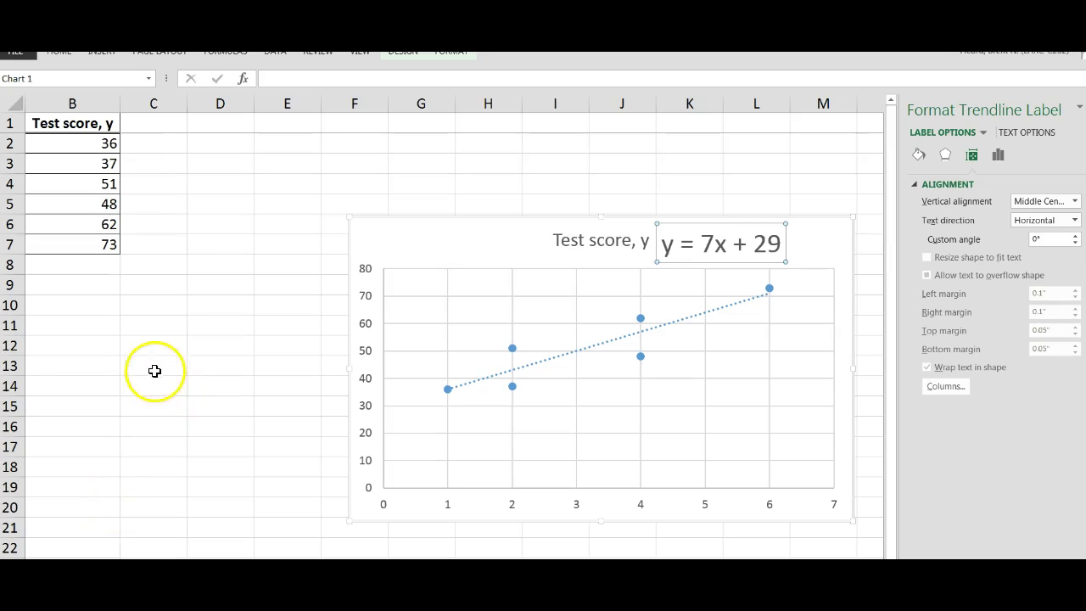
click(143, 326)
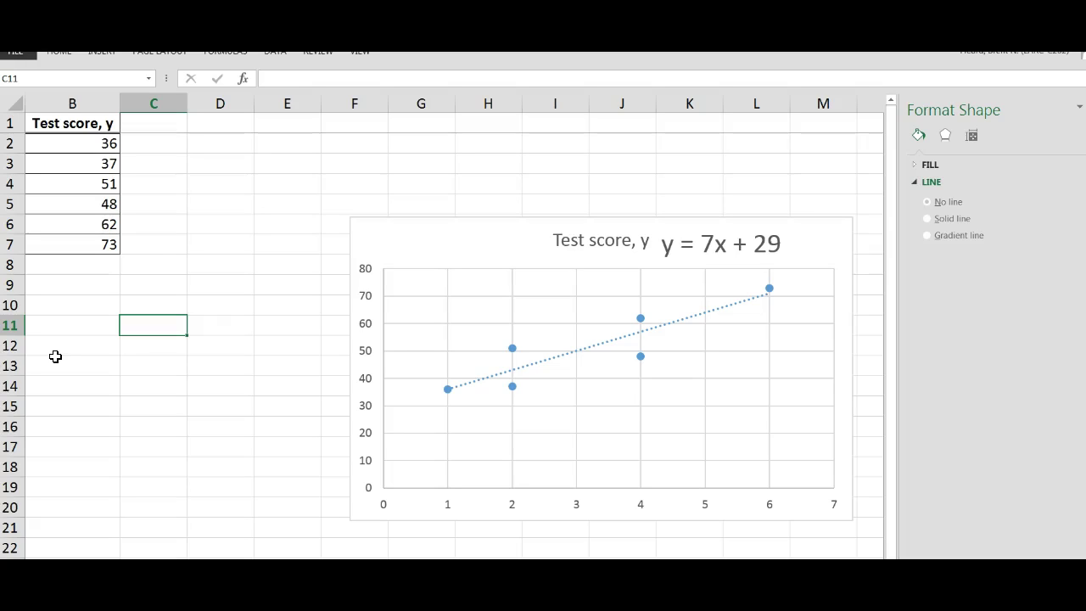
click(228, 325)
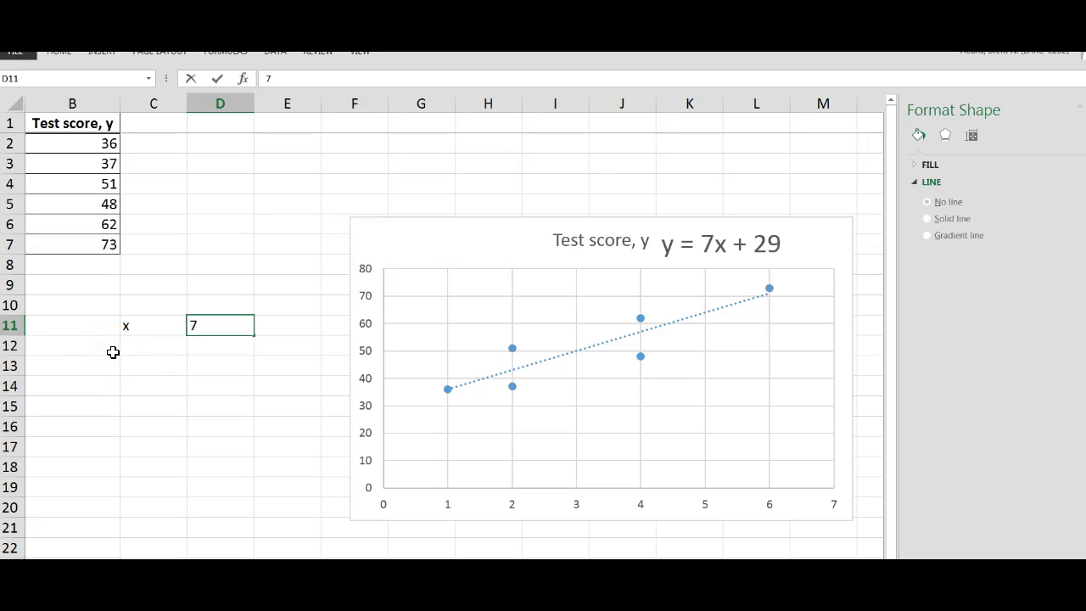
text(7)
key(Return)
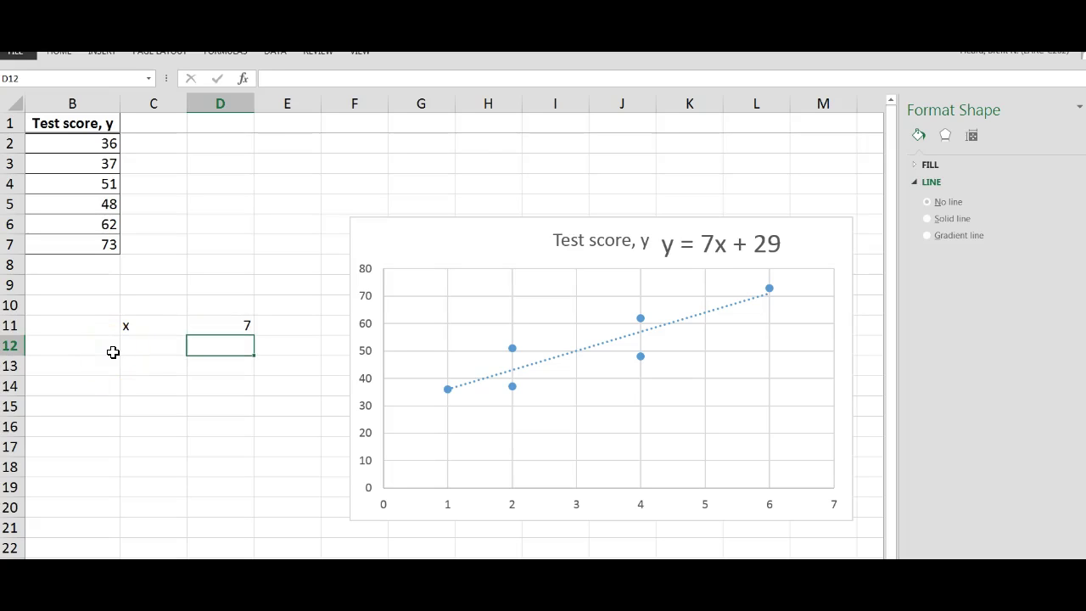
click(245, 324)
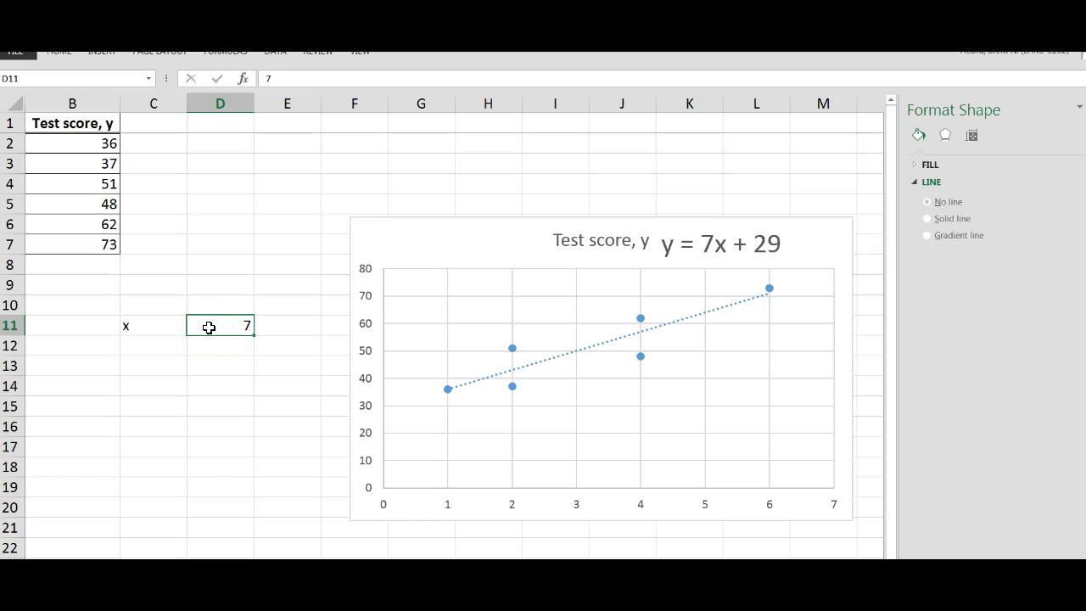
key(Return)
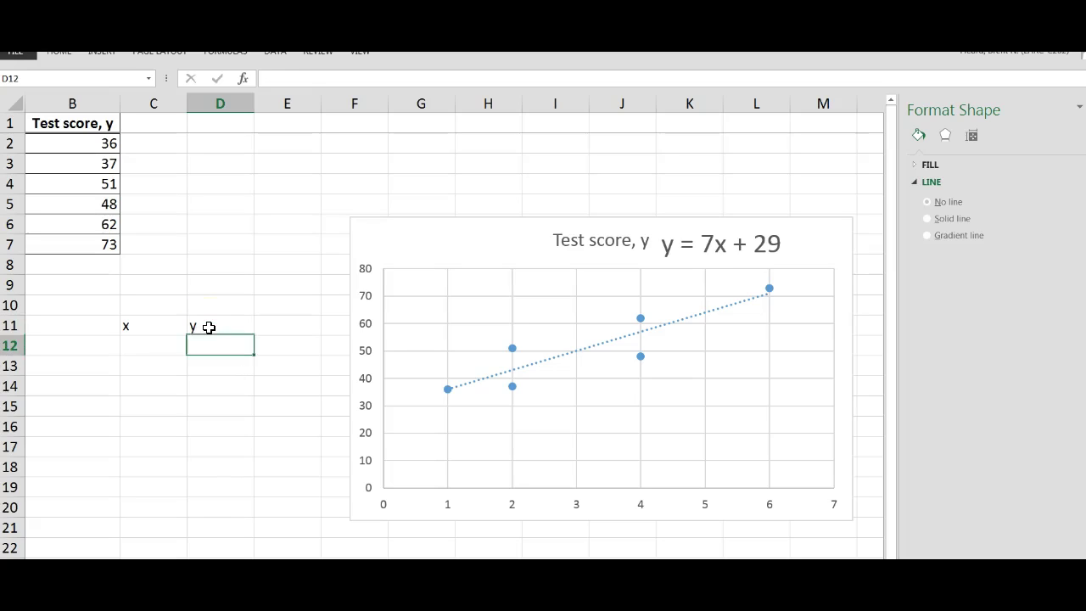
Enter 1 as the x-value in C12 and the regression formula =7*C12+29 in D12
click(164, 348)
click(154, 352)
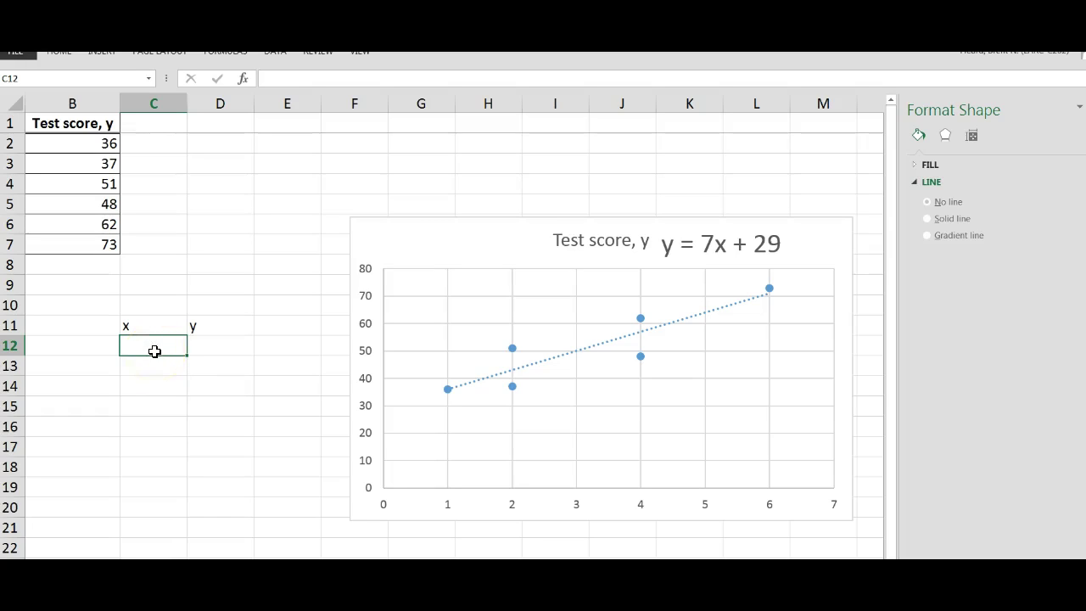
click(205, 348)
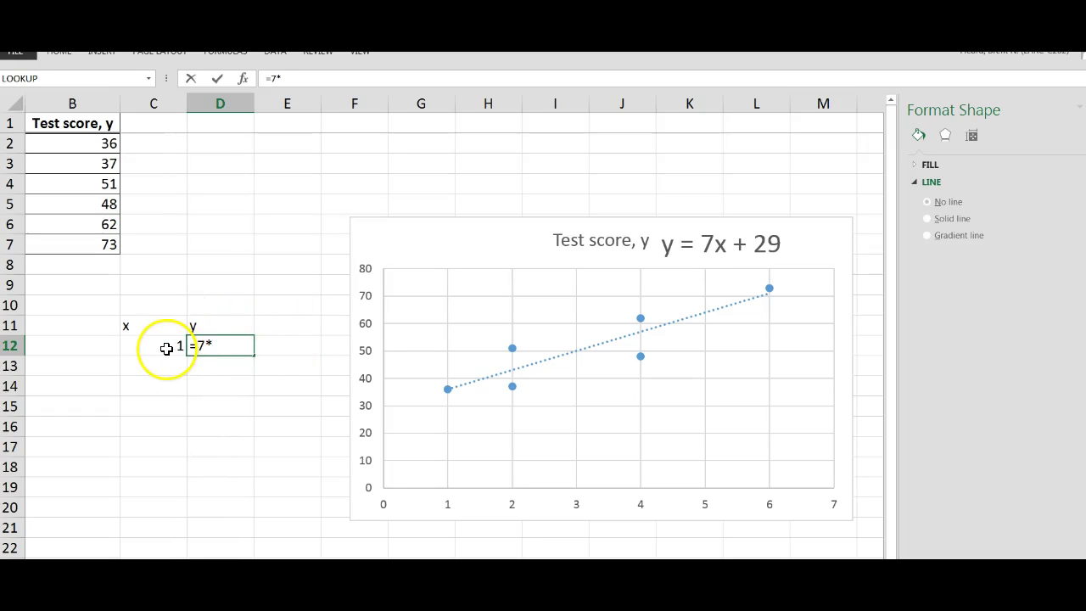
click(164, 347)
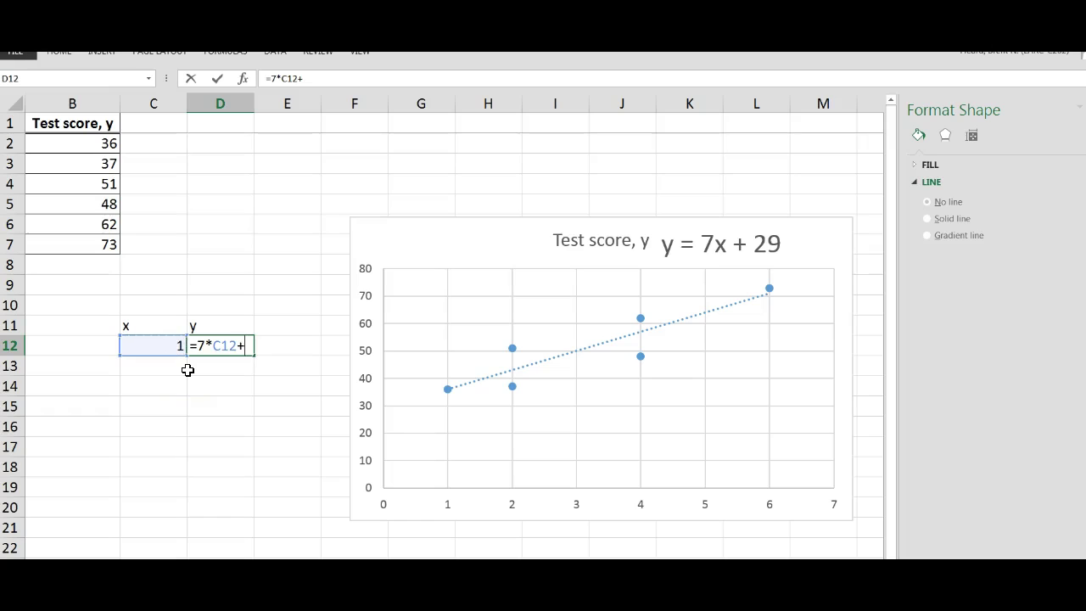
key(Return)
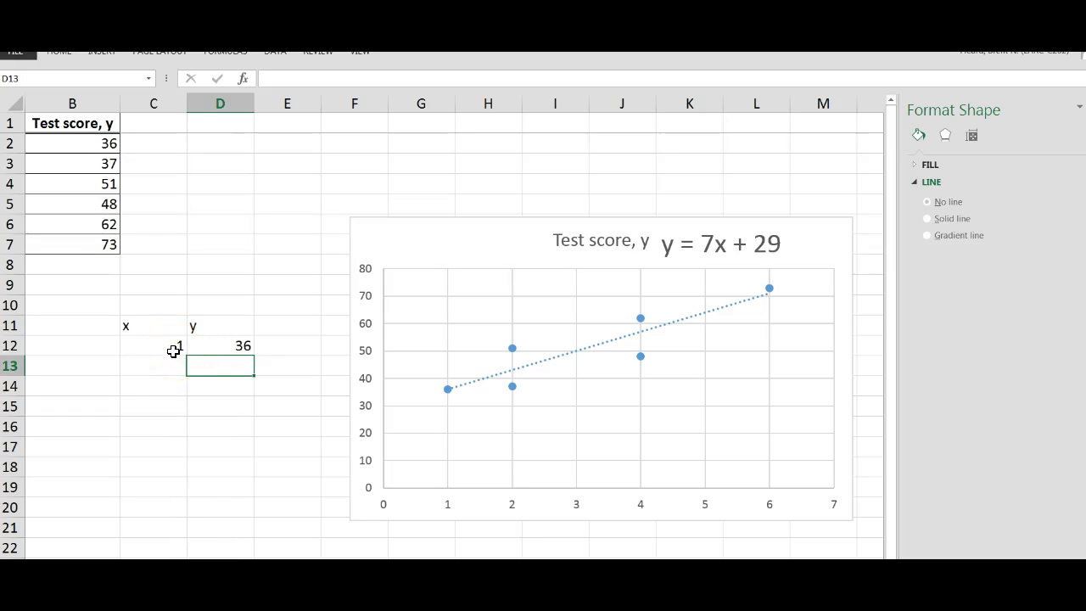
Set the x-value in C12 to 3 to predict the test score for 3 hours of studying
click(172, 346)
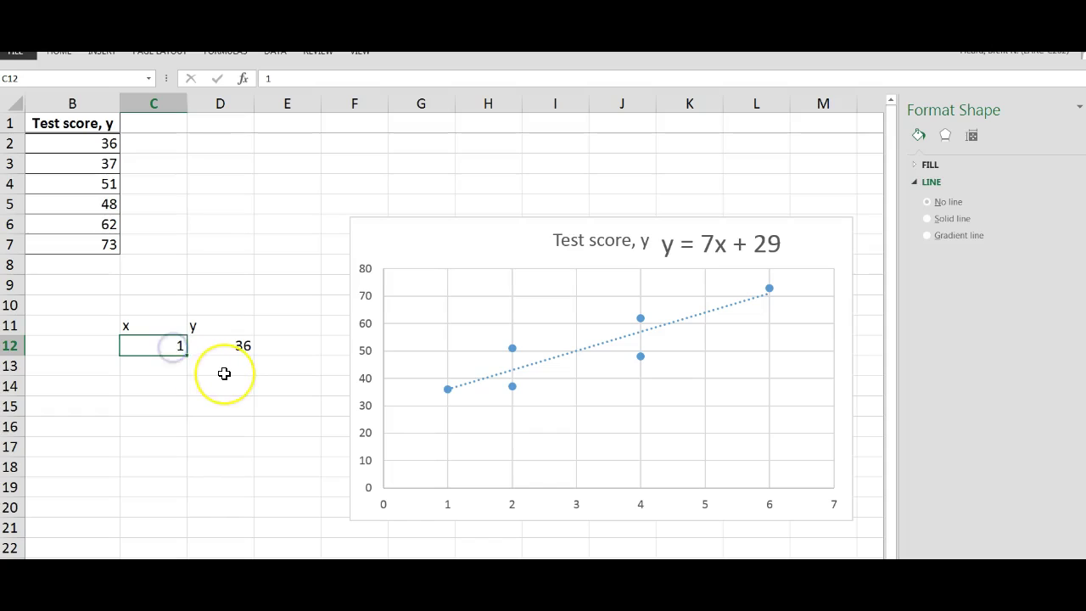
key(Return)
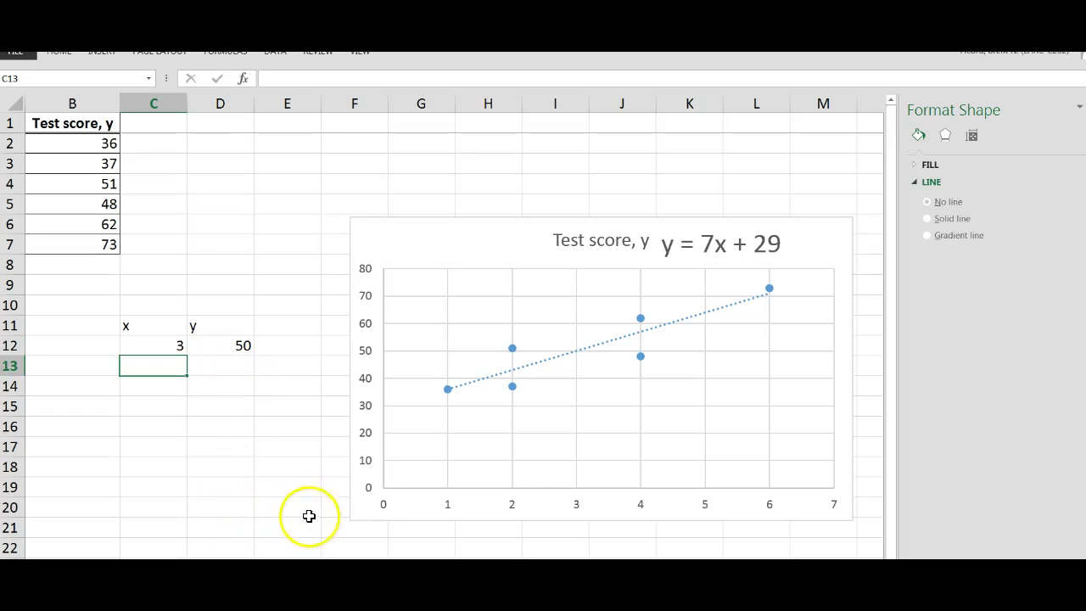
Move the scatter chart closer to the data table and shrink it to fit within columns E to K
scroll(454, 325, left, 1)
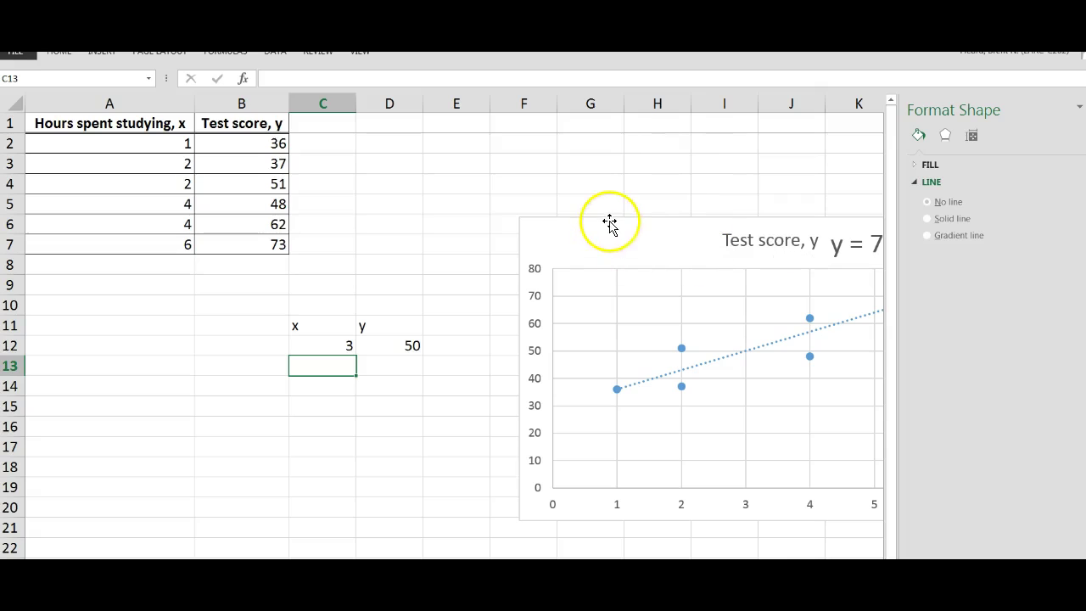
drag(610, 224, 538, 197)
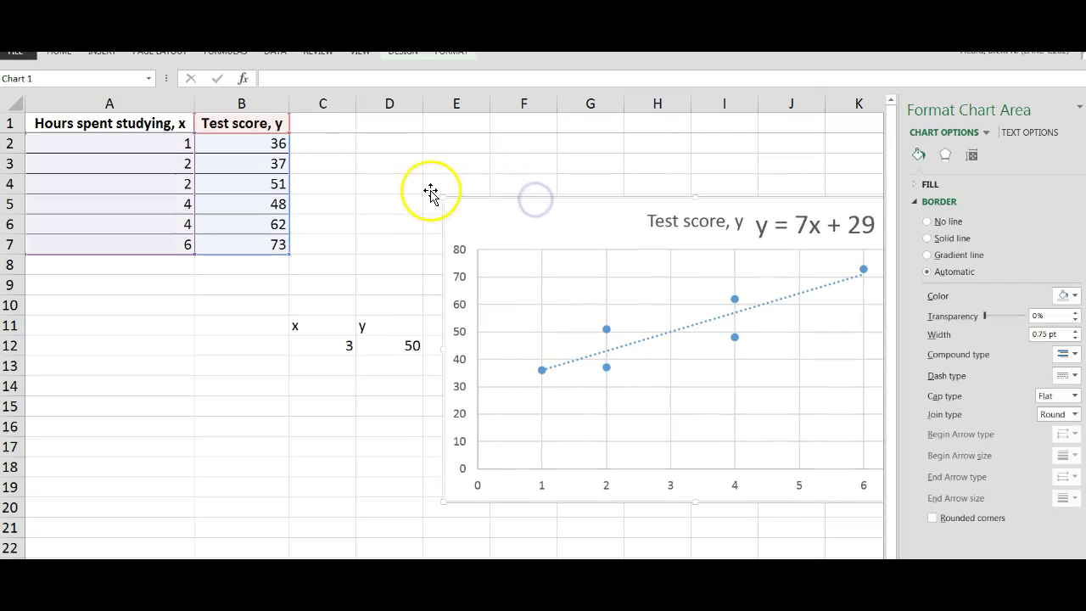
mouse_move(445, 198)
mouse_down()
mouse_move(497, 240)
mouse_move(538, 245)
mouse_move(487, 155)
mouse_up()
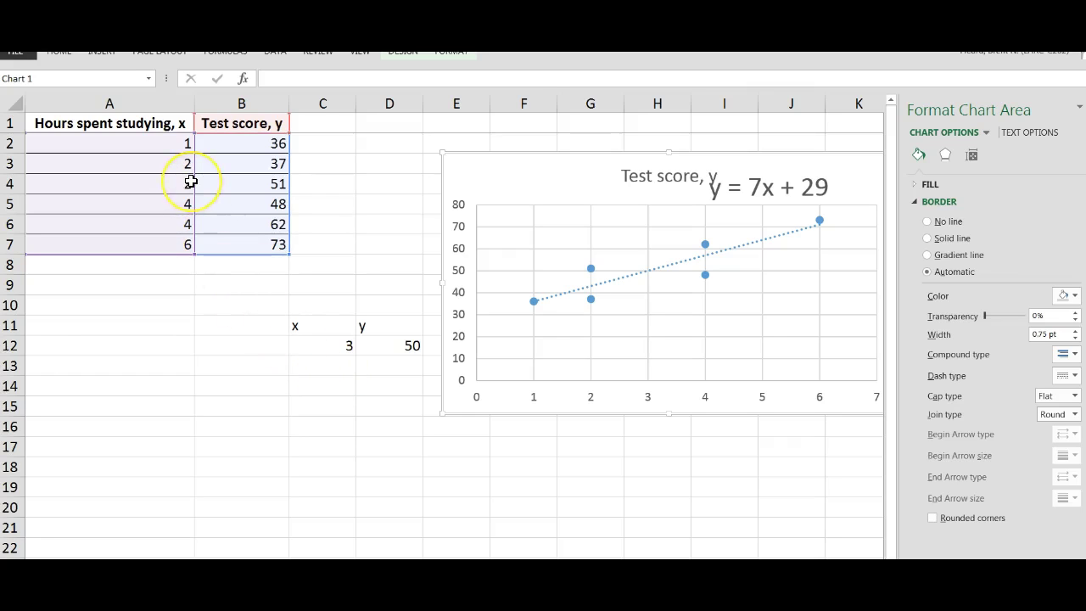
Review the range of study-hours values in A2:A7 that the regression equation is based on
click(172, 144)
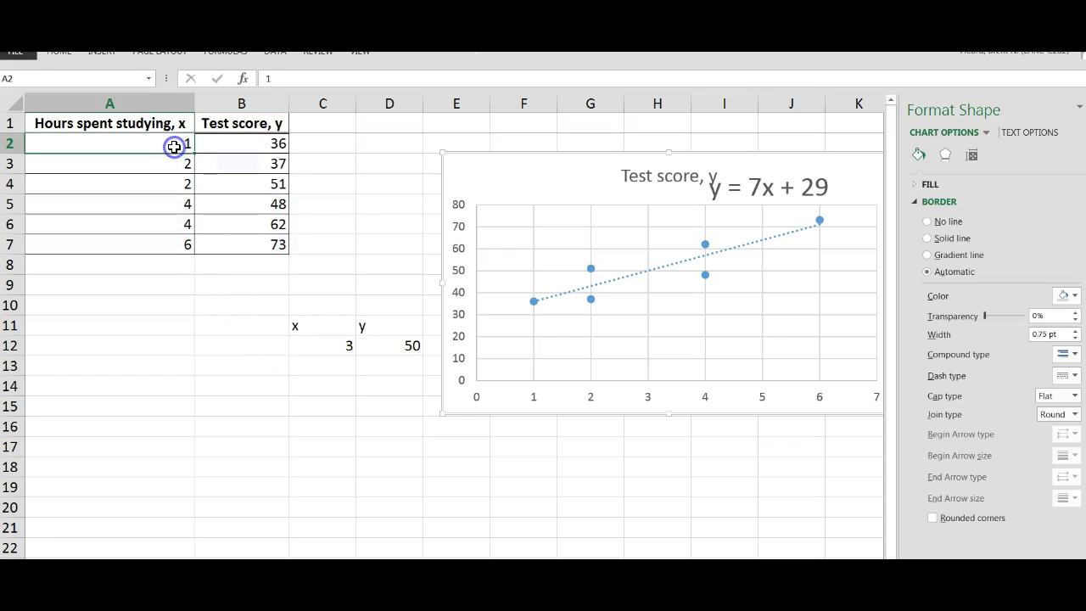
drag(171, 144, 160, 240)
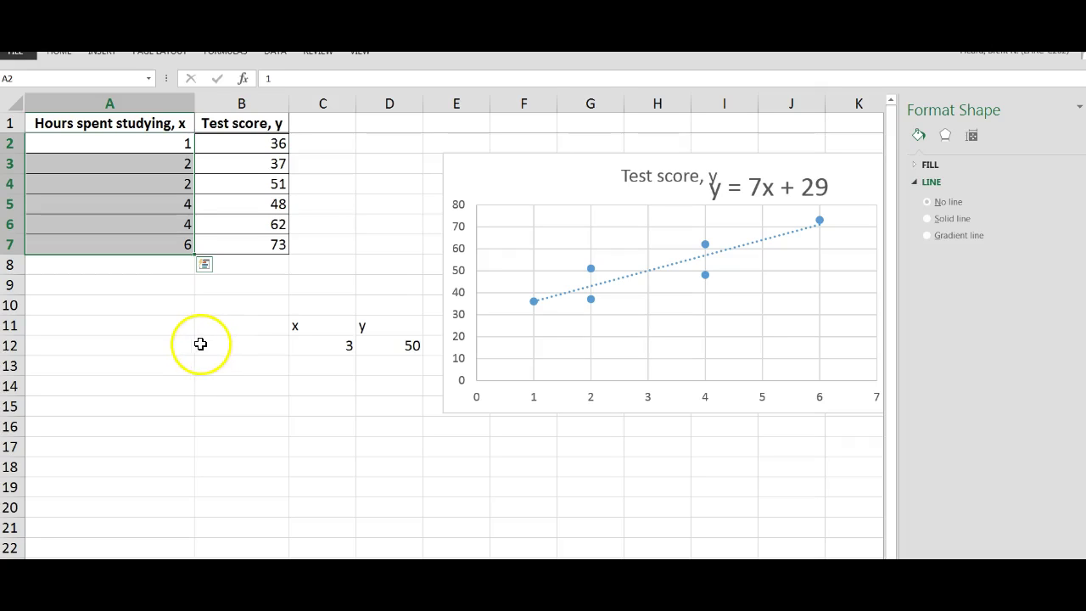
click(182, 335)
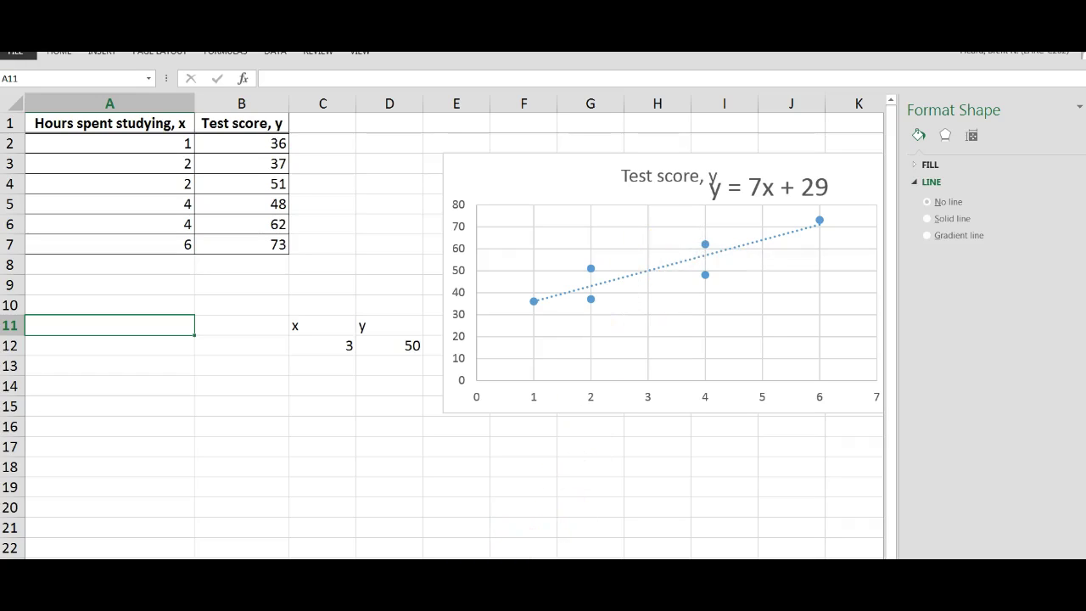
Switch to the homework question in Internet Explorer, enlarge its window and check the regression equation answer
key(alt+Tab)
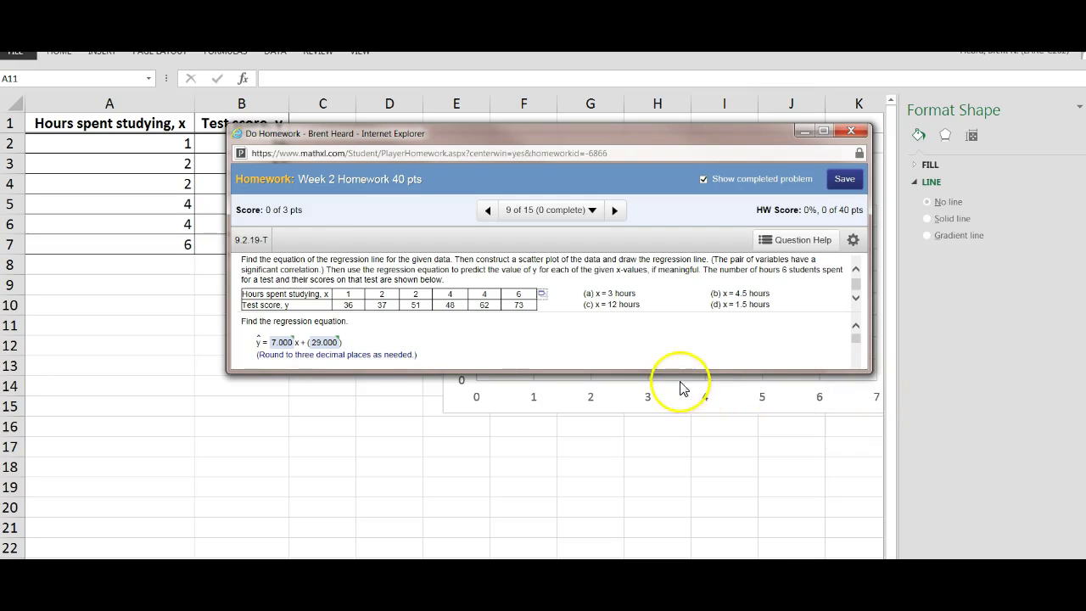
drag(671, 371, 659, 448)
drag(653, 151, 484, 136)
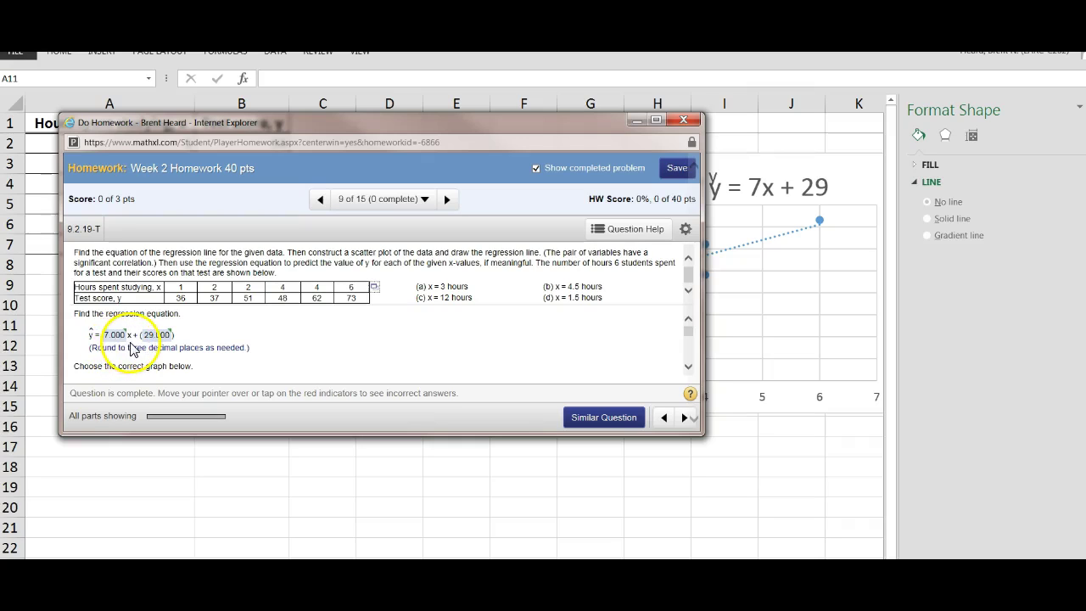
mouse_move(152, 346)
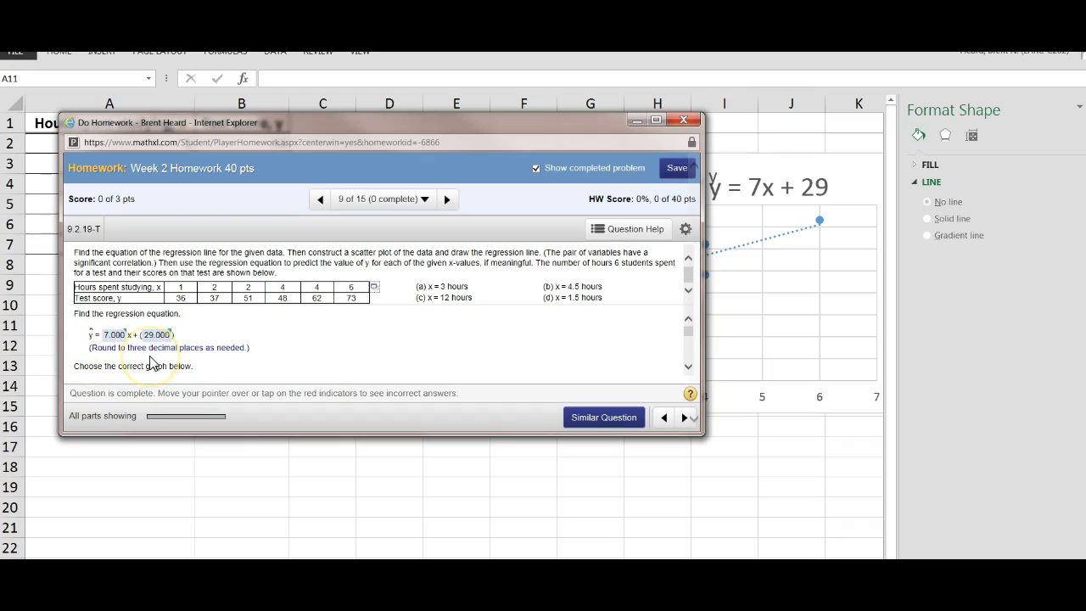
click(261, 354)
Compare answer graphs A to D with the Excel scatter chart, shifting the homework window to uncover the chart
scroll(261, 354, down, 3)
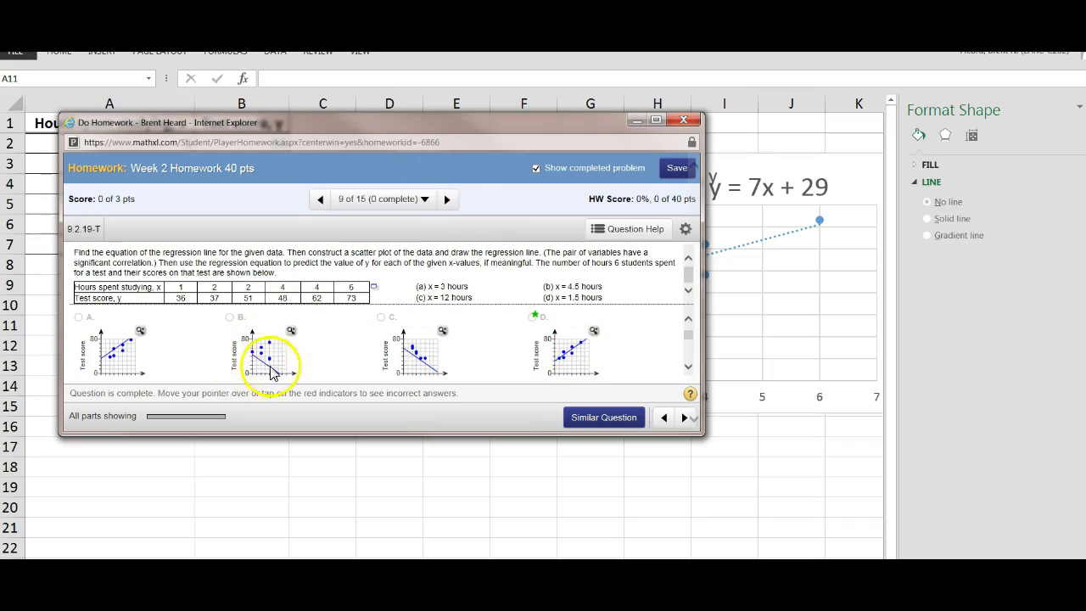
drag(468, 126, 348, 136)
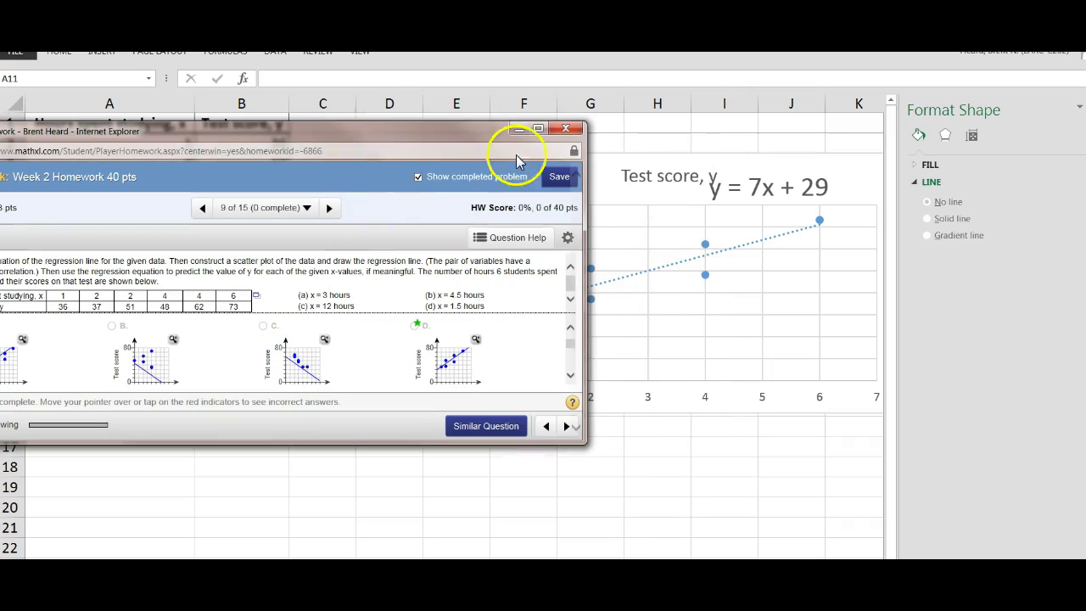
drag(467, 134, 343, 133)
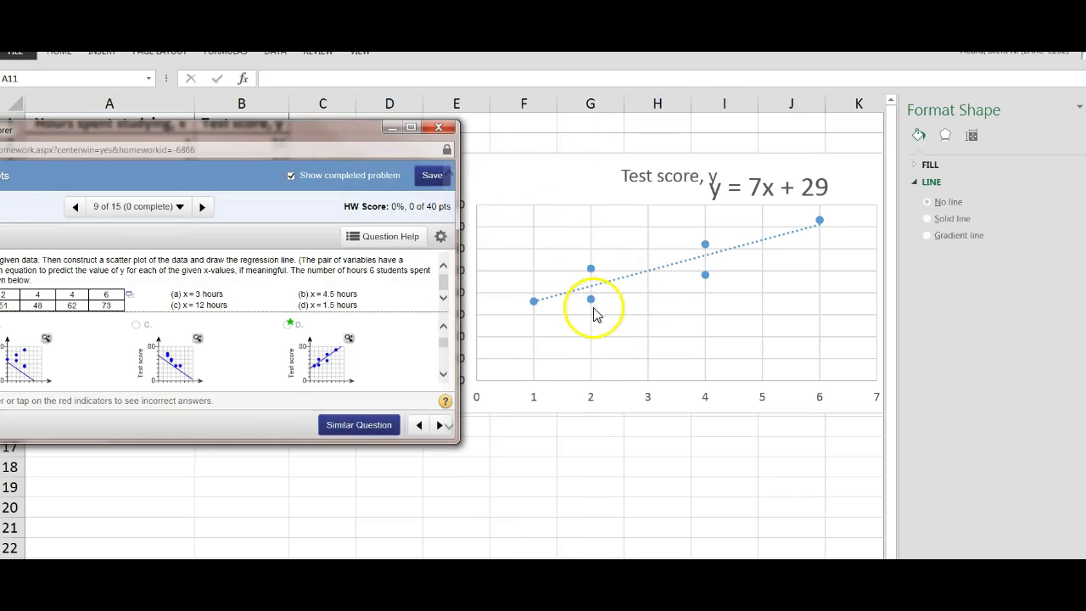
mouse_move(592, 285)
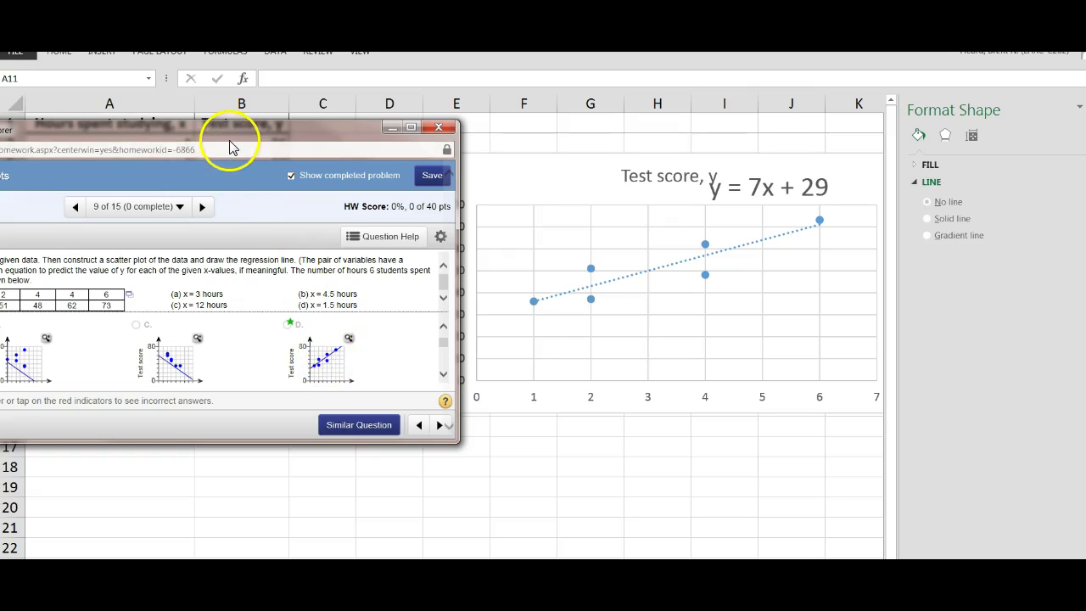
drag(230, 136, 513, 139)
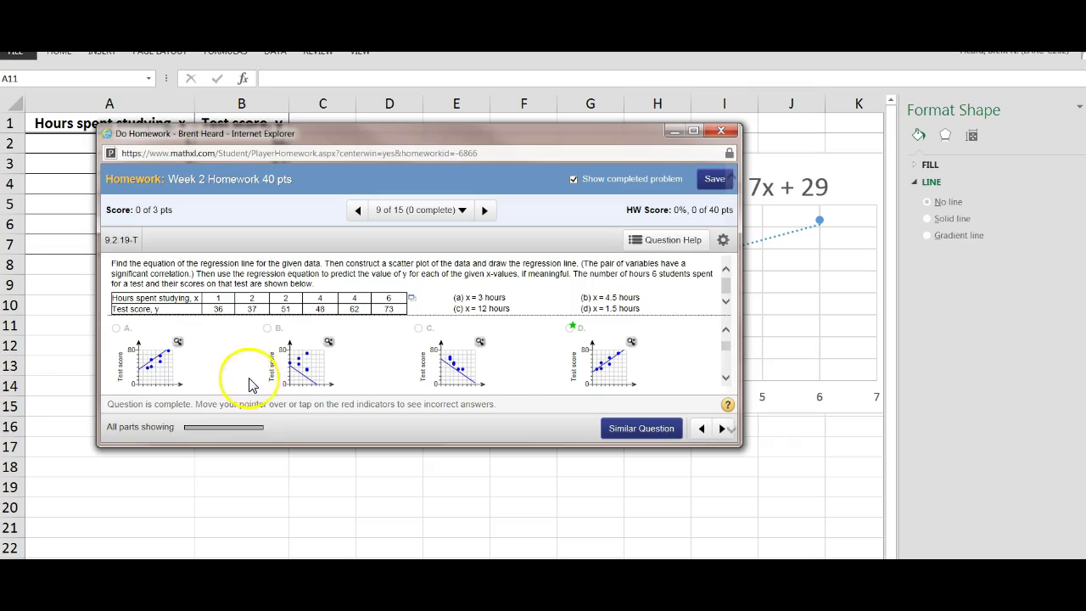
click(566, 140)
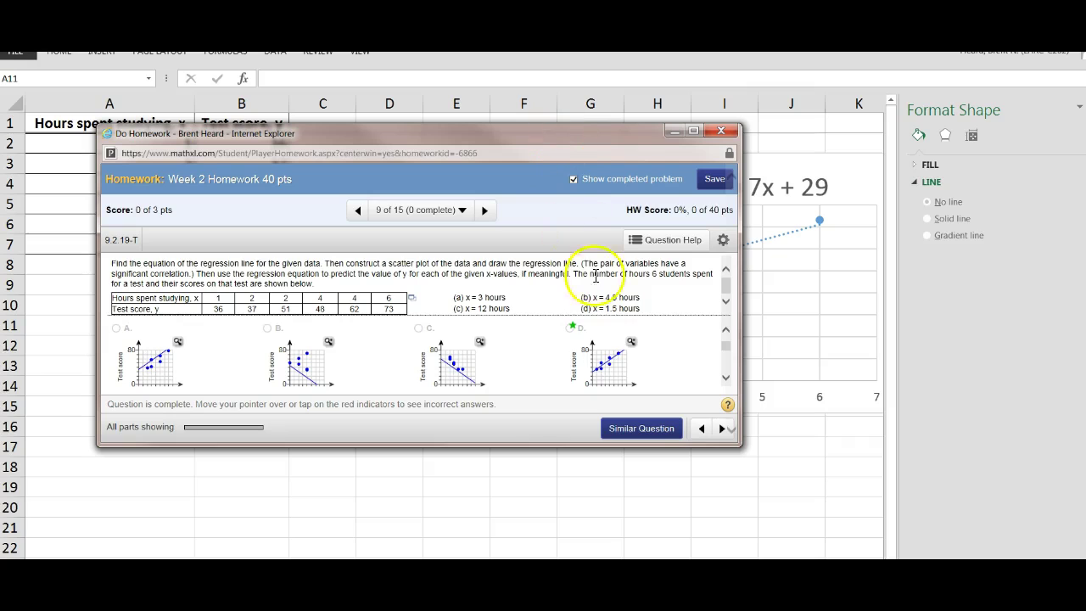
Enlarge answer graph D, compare it with the Excel scatter chart and close the enlarged view
click(631, 344)
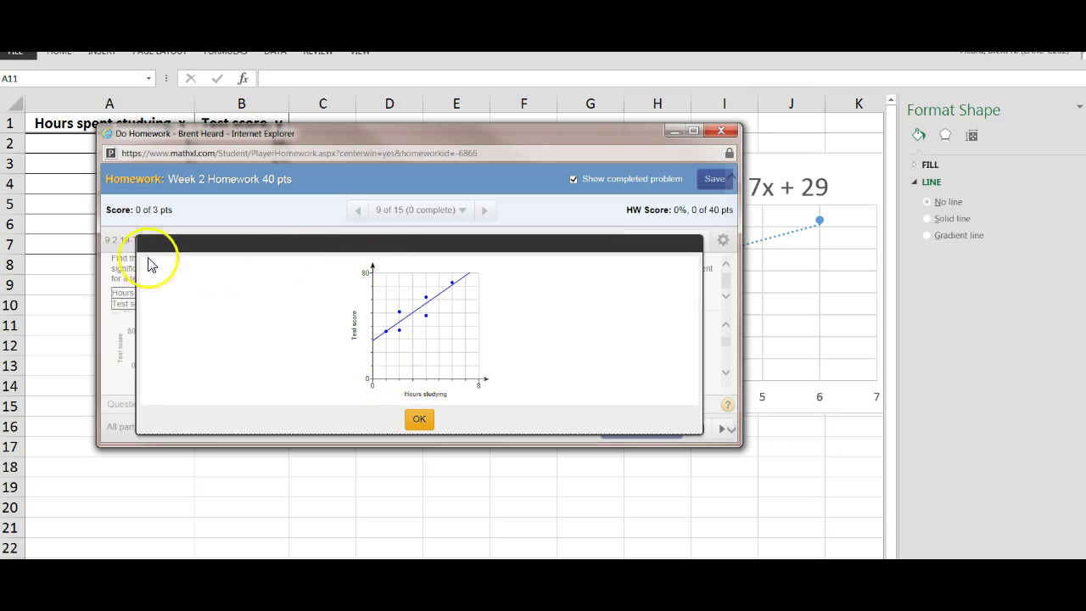
click(67, 286)
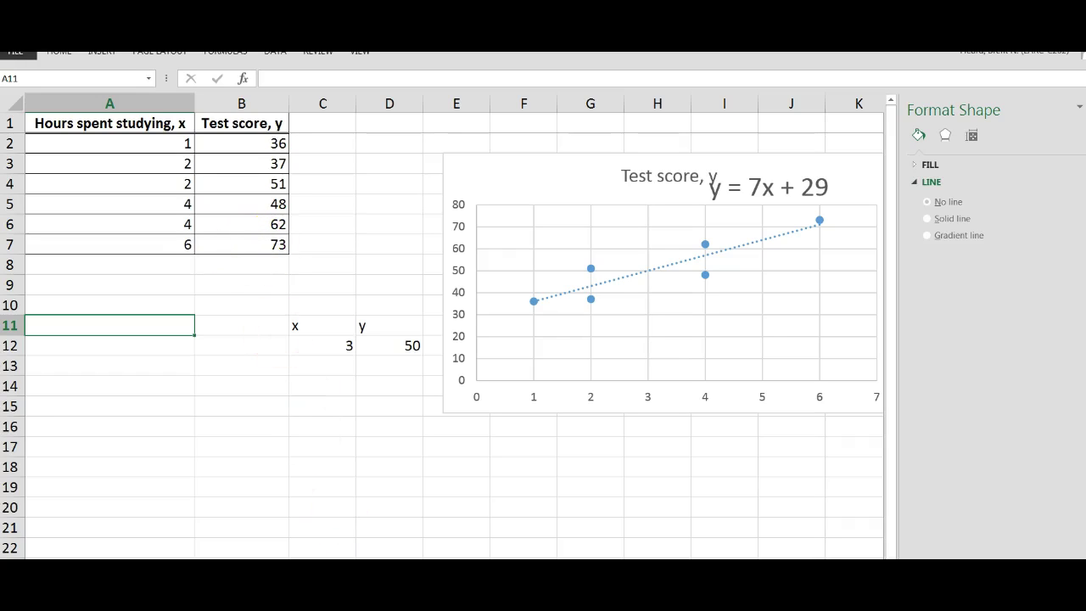
key(alt+Tab)
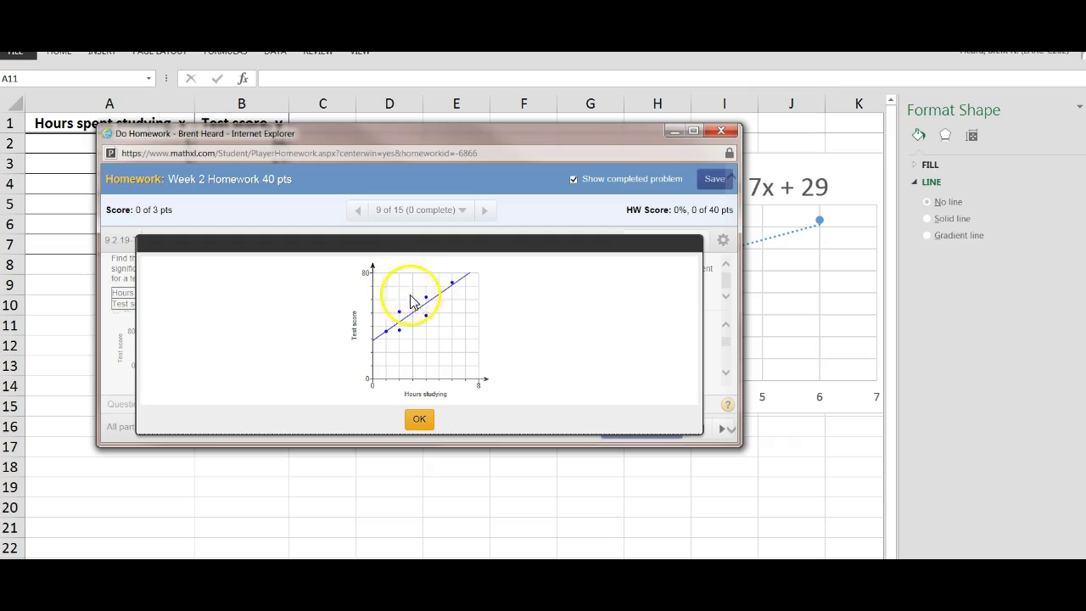
click(421, 424)
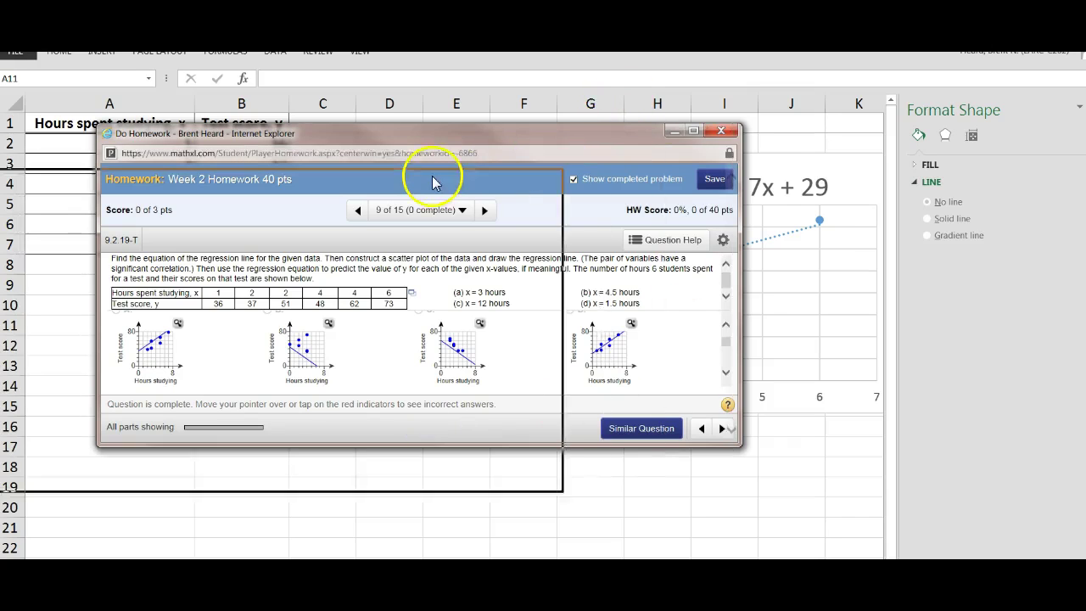
Compare the position of the last data point in the answer graphs with the one in the Excel chart
drag(428, 185, 429, 185)
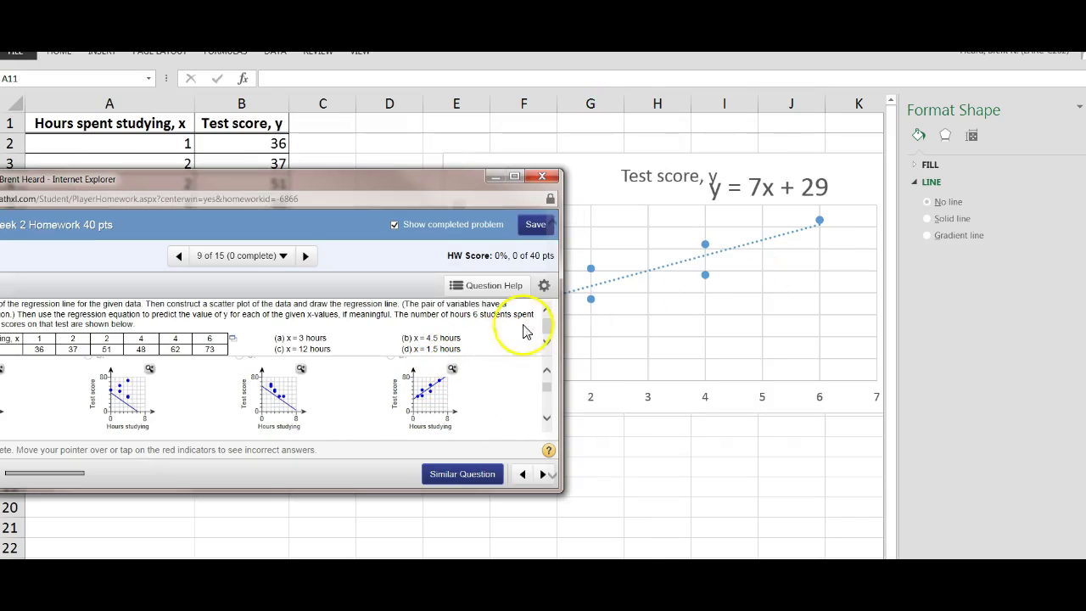
drag(415, 185, 591, 158)
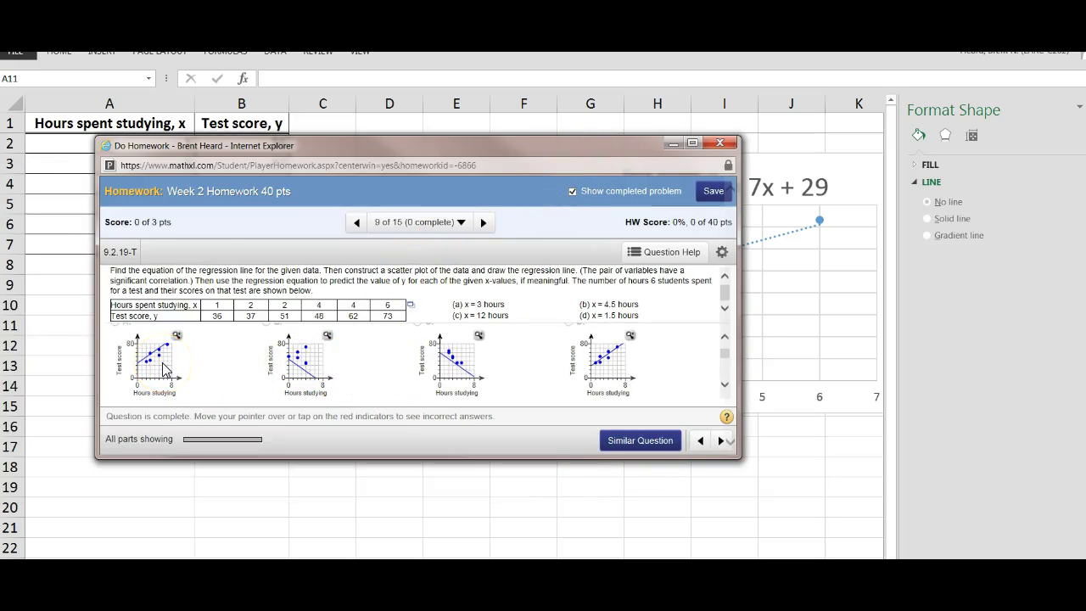
click(583, 373)
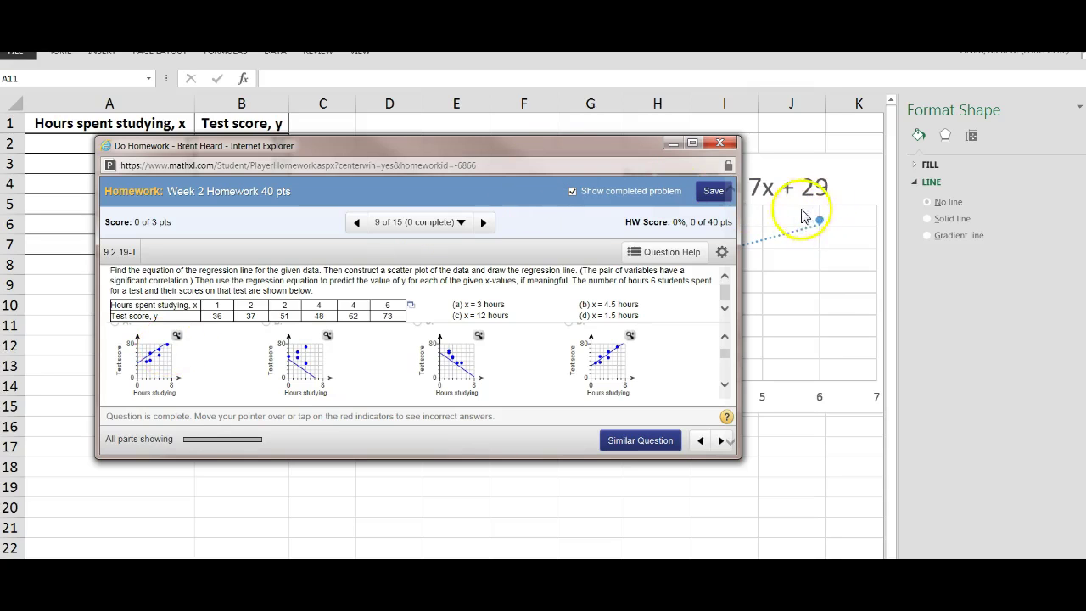
click(821, 228)
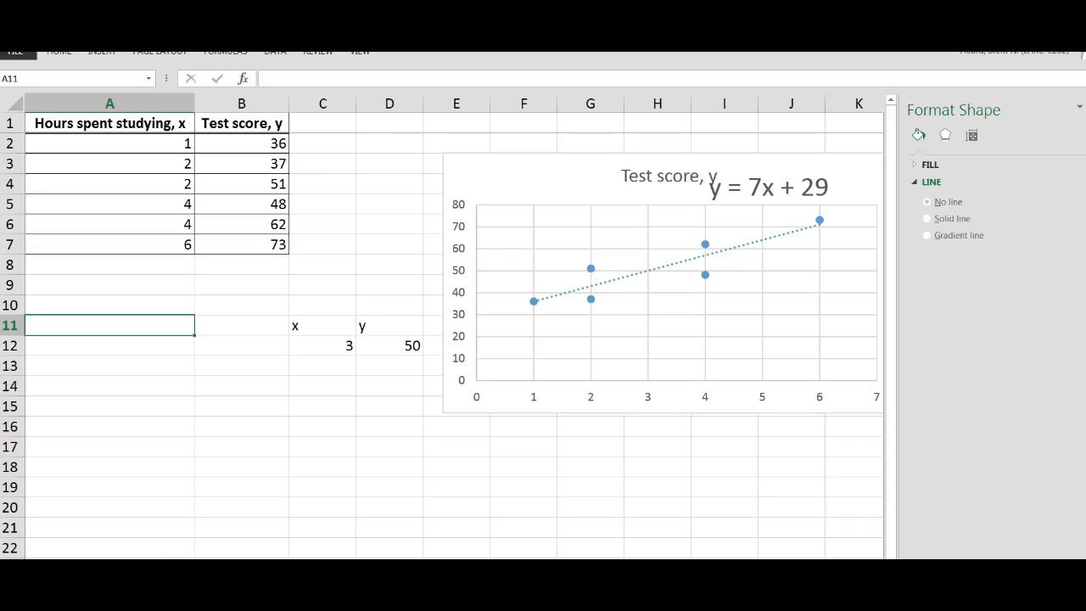
click(259, 556)
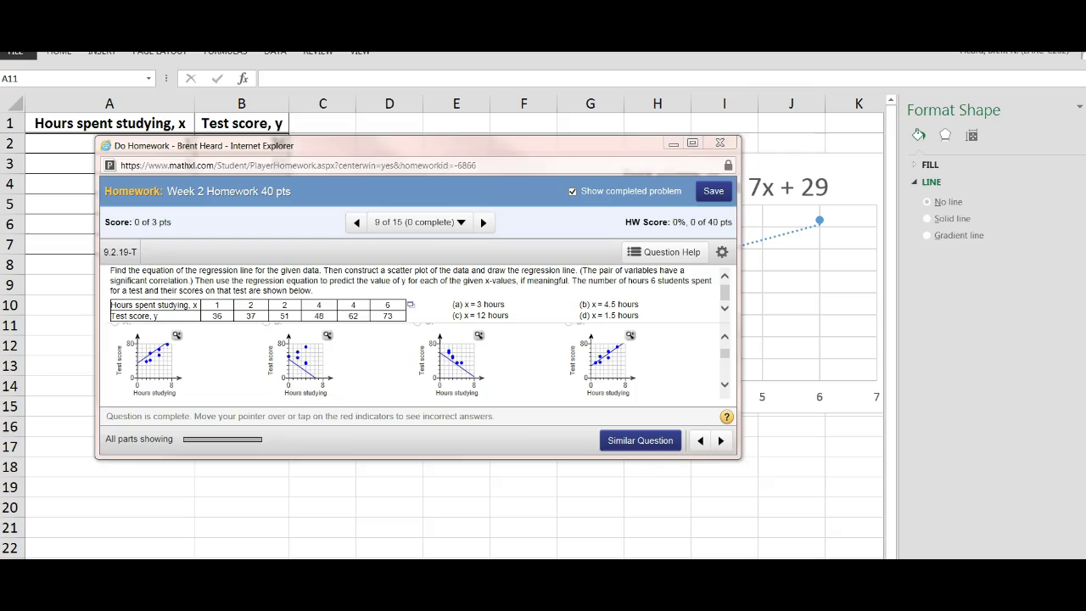
Read homework parts (a) and (b) with the window placed clear of the x and y prediction table
click(725, 389)
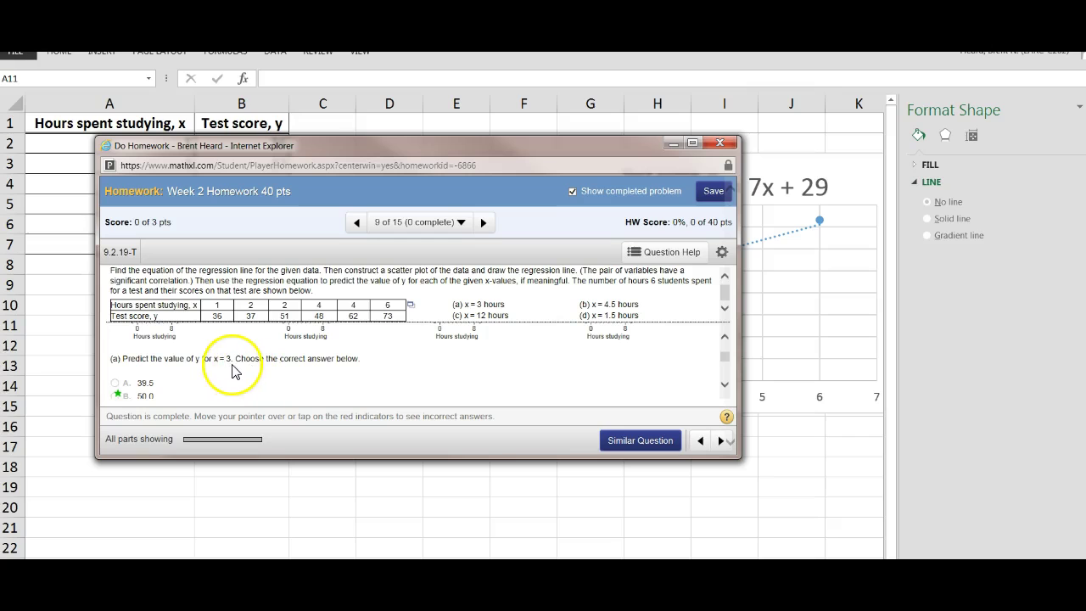
drag(335, 148, 627, 135)
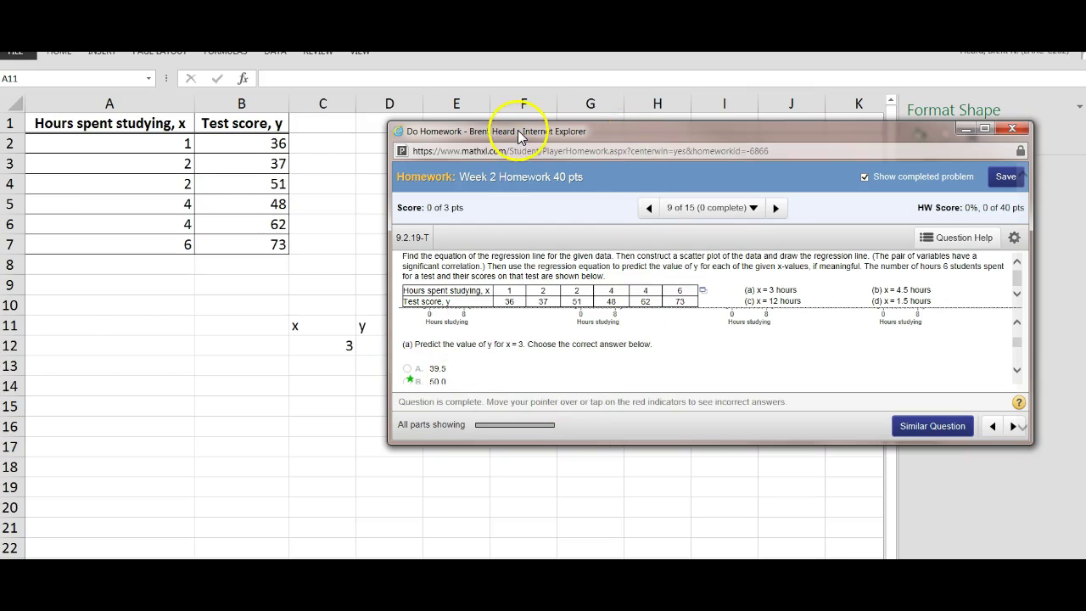
drag(520, 137, 652, 133)
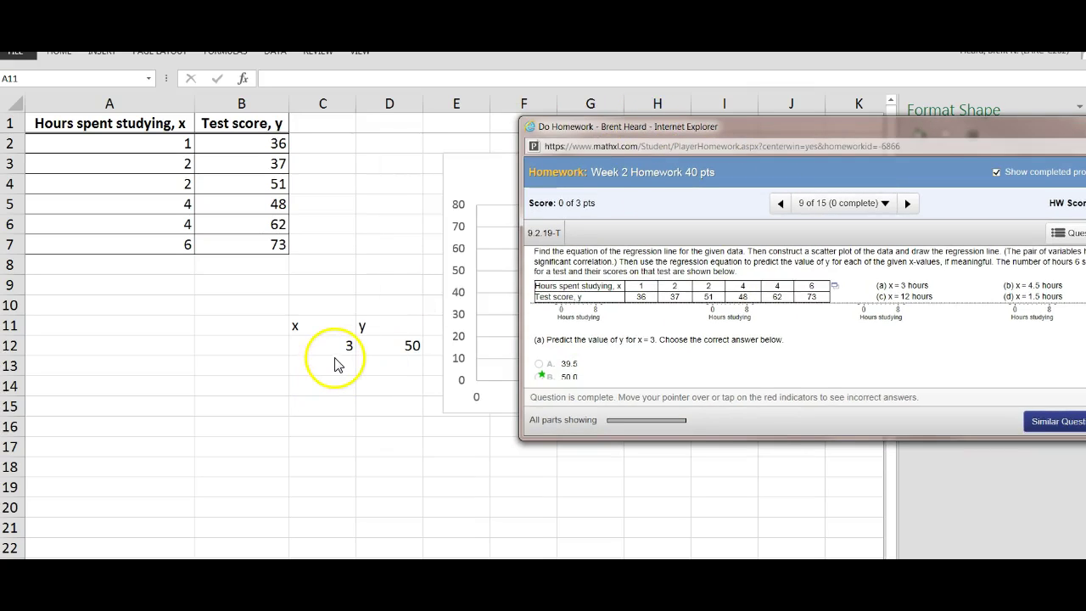
click(648, 363)
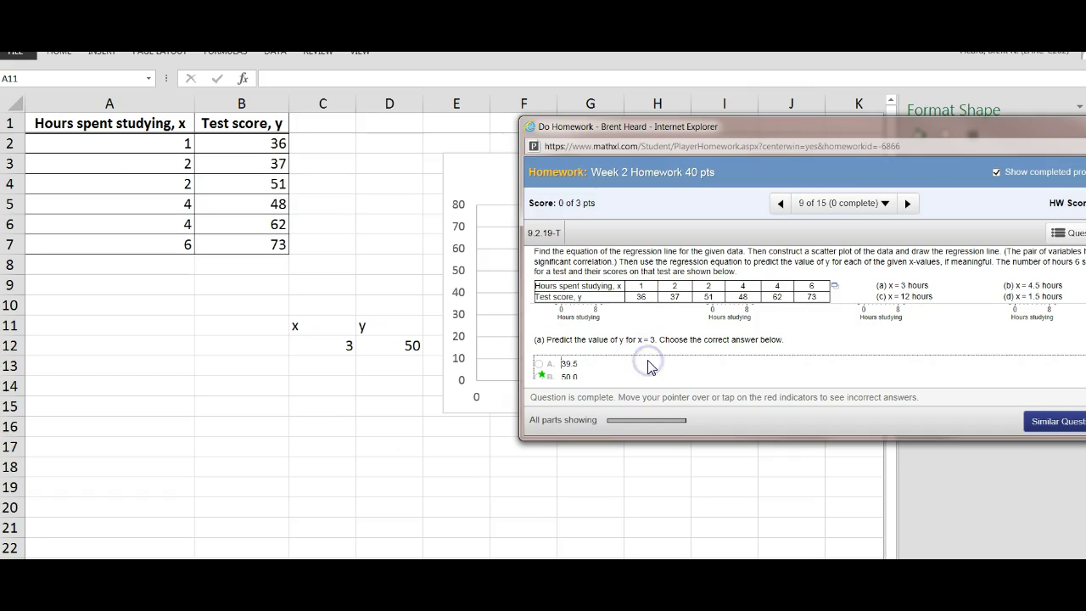
scroll(648, 365, down, 3)
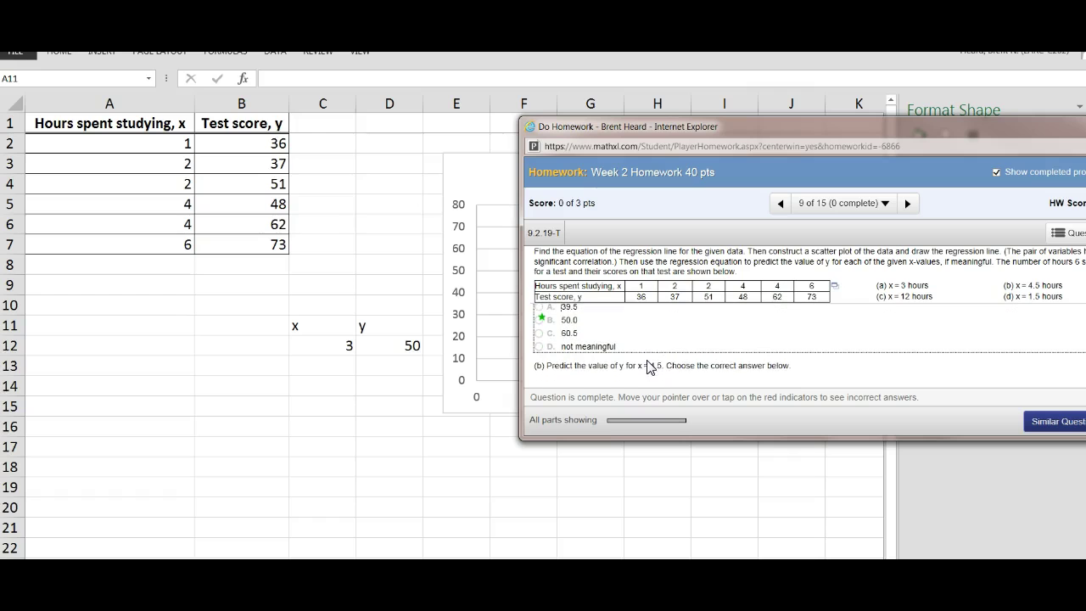
click(649, 370)
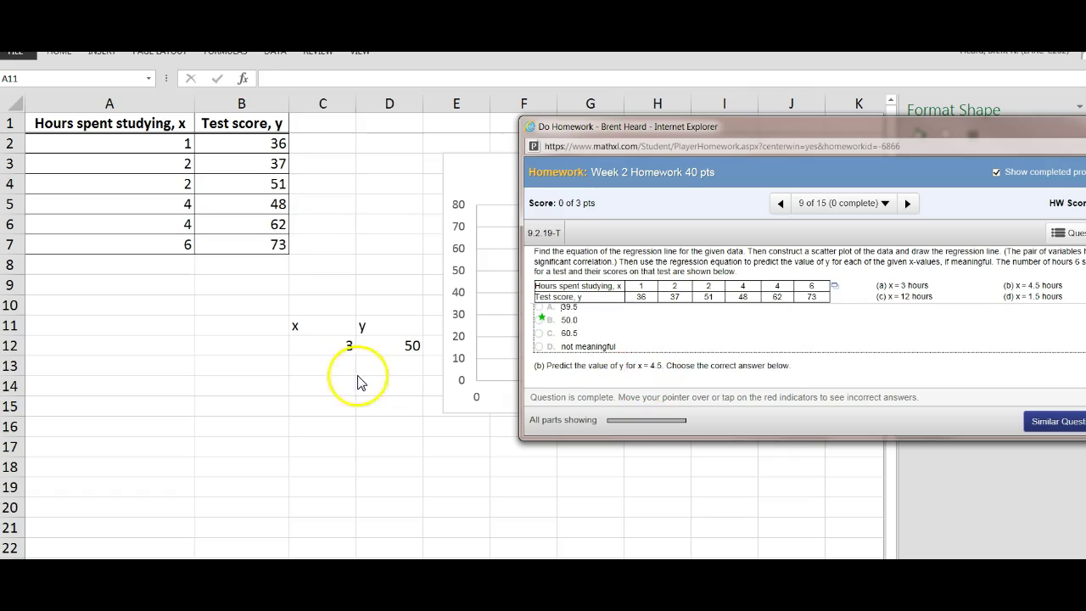
Switch to Excel and set the x-value in C12 to 4.5 to predict the test score for part (b)
click(348, 346)
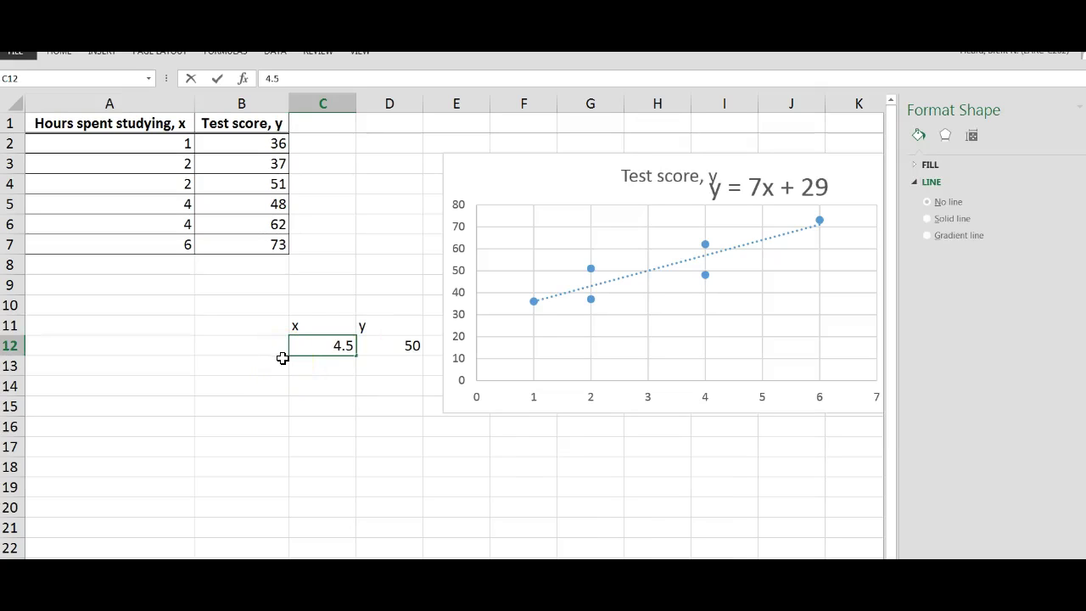
text(4.5)
key(Return)
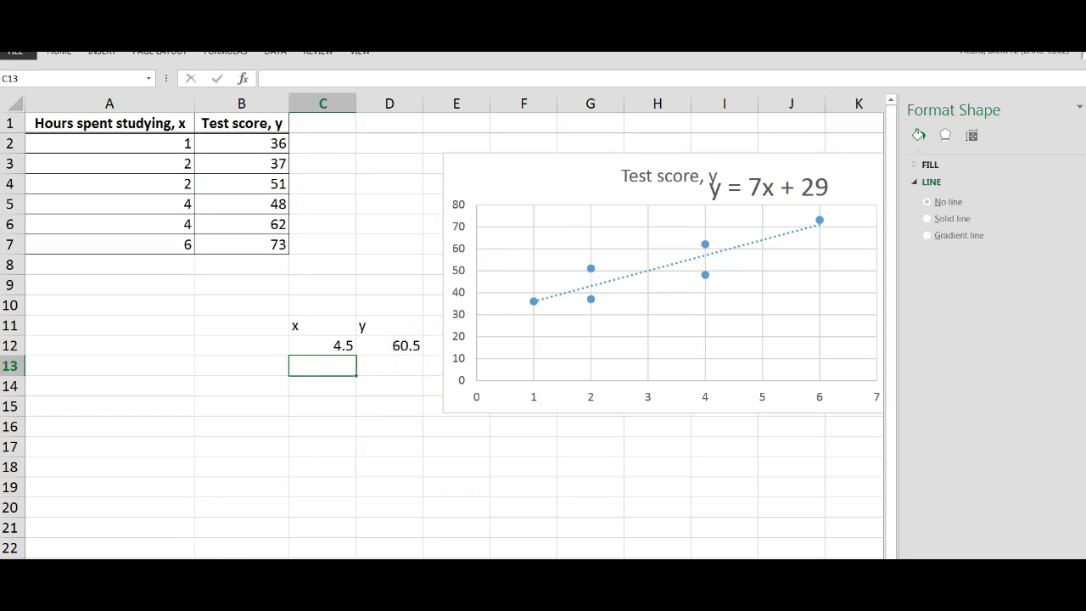
Switch back to the homework window, check the part (b) answer and read the part (c) question
key(alt+Tab)
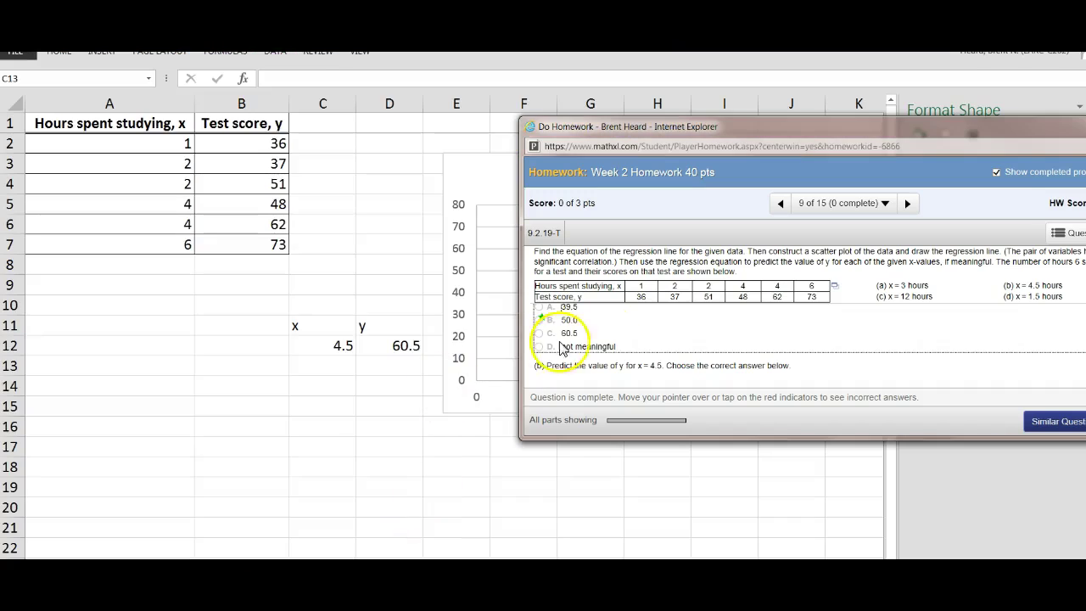
scroll(628, 338, down, 1)
scroll(628, 338, down, 3)
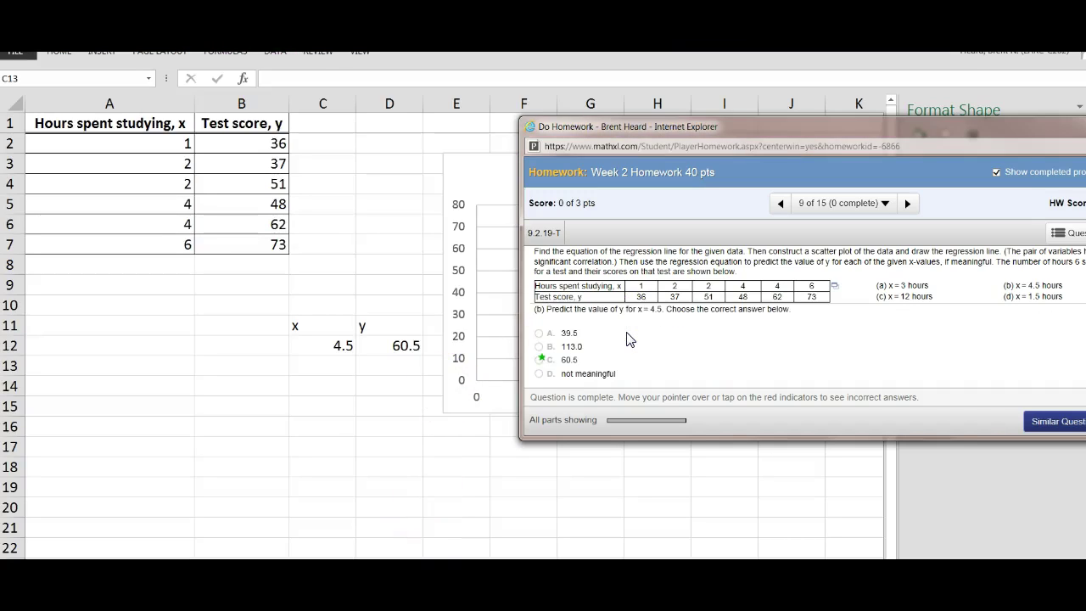
scroll(614, 351, down, 1)
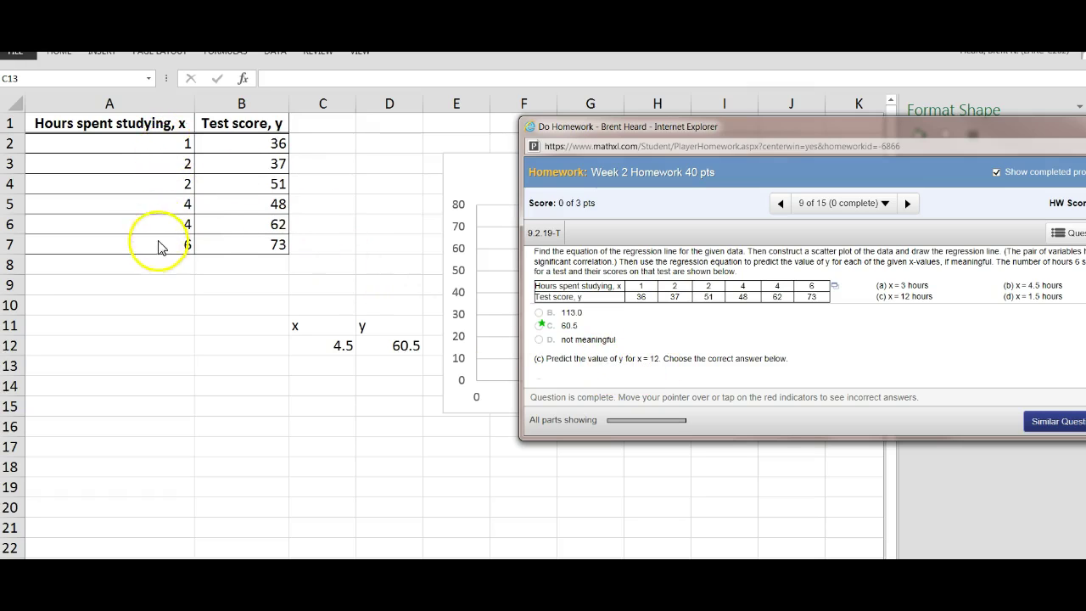
Read the part (c) answer and part (d) question, switch to Excel and set the x-value in C12 to 1.5
scroll(653, 344, down, 2)
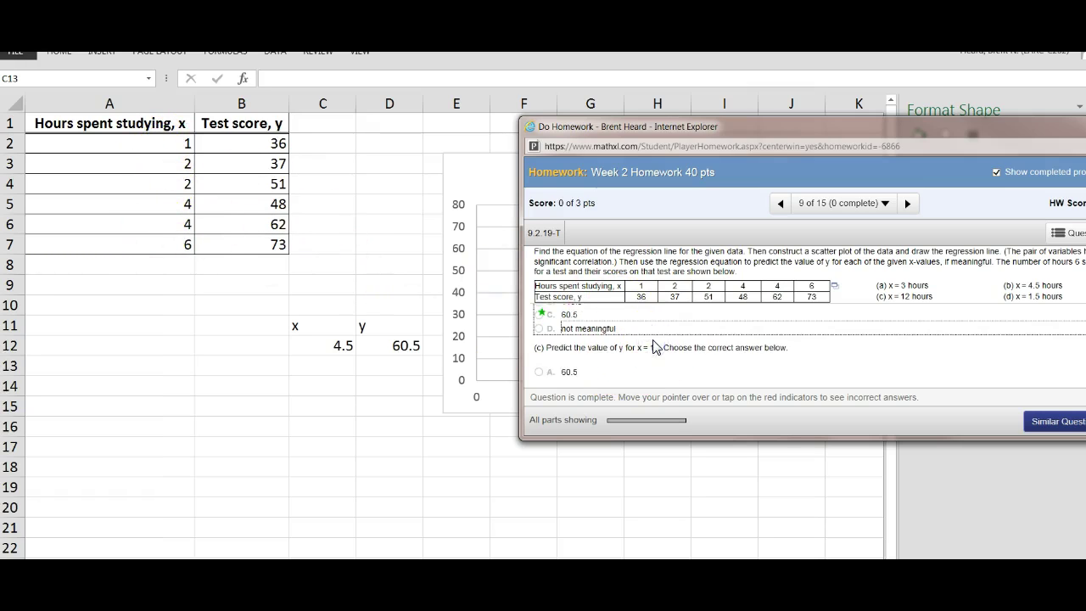
scroll(654, 348, down, 1)
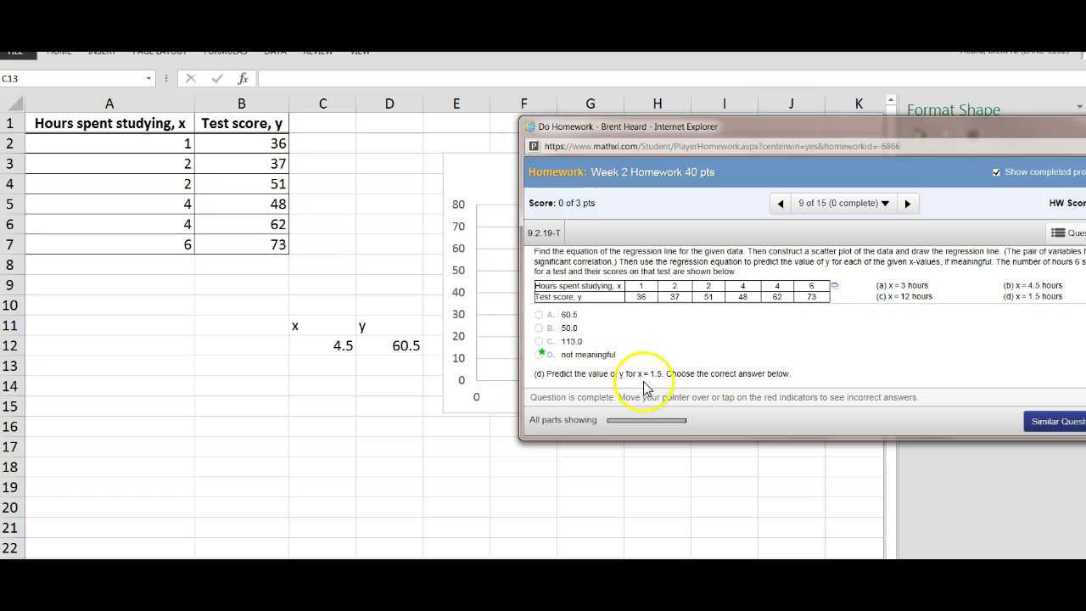
click(344, 345)
click(344, 345)
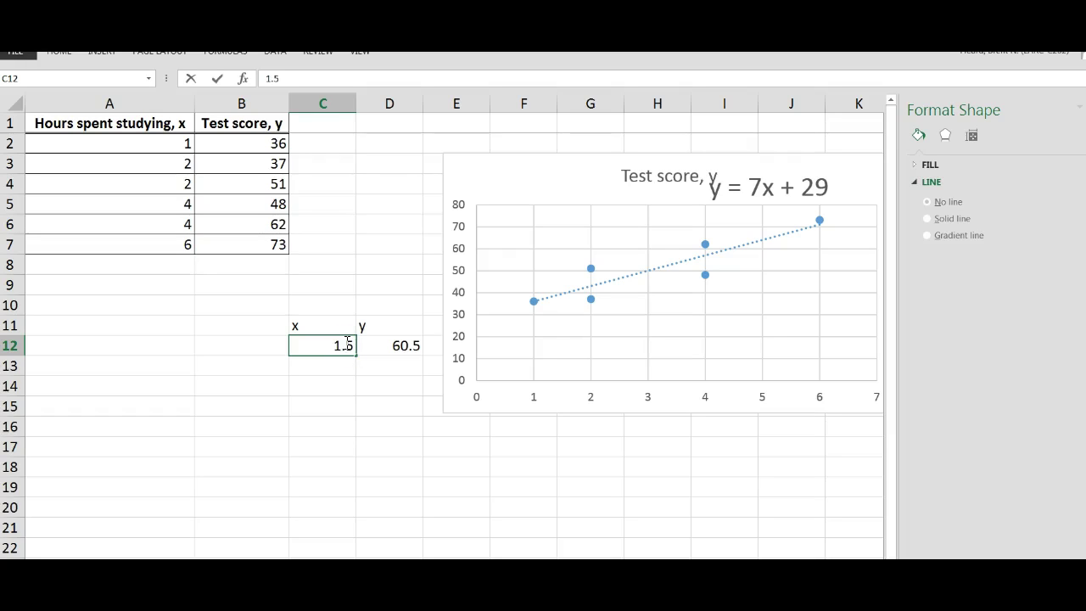
key(Return)
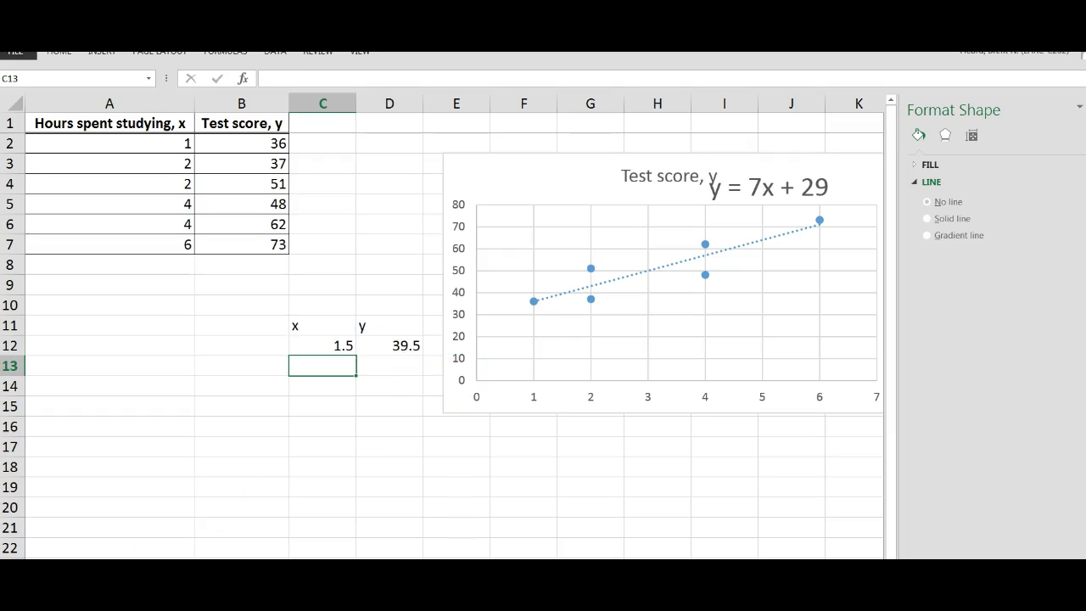
Switch back to the homework window, check the part (d) answer and bring the whole window into view
key(alt+Tab)
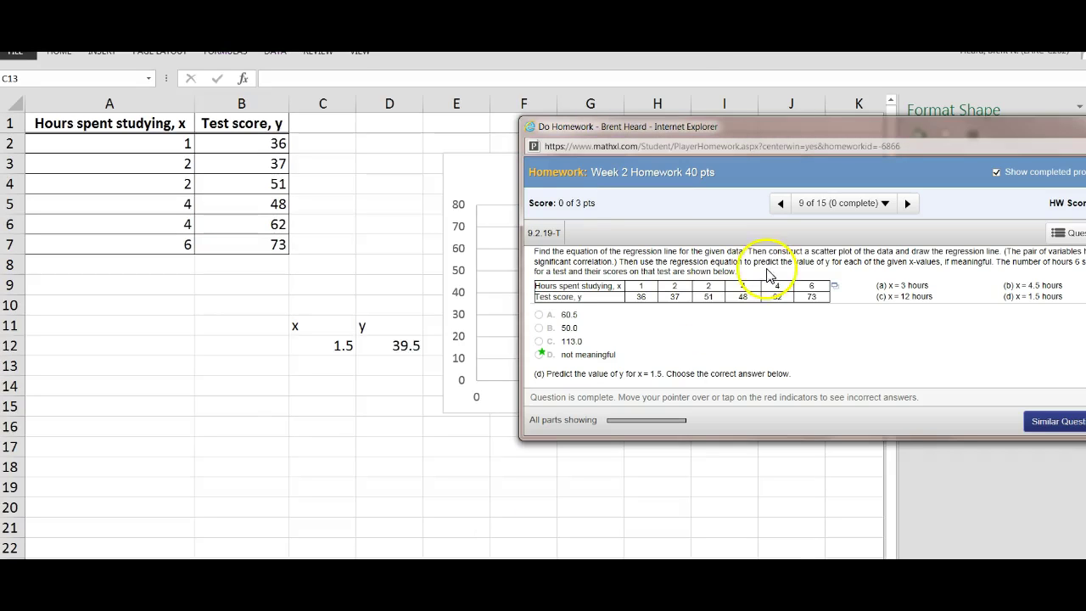
scroll(739, 327, down, 2)
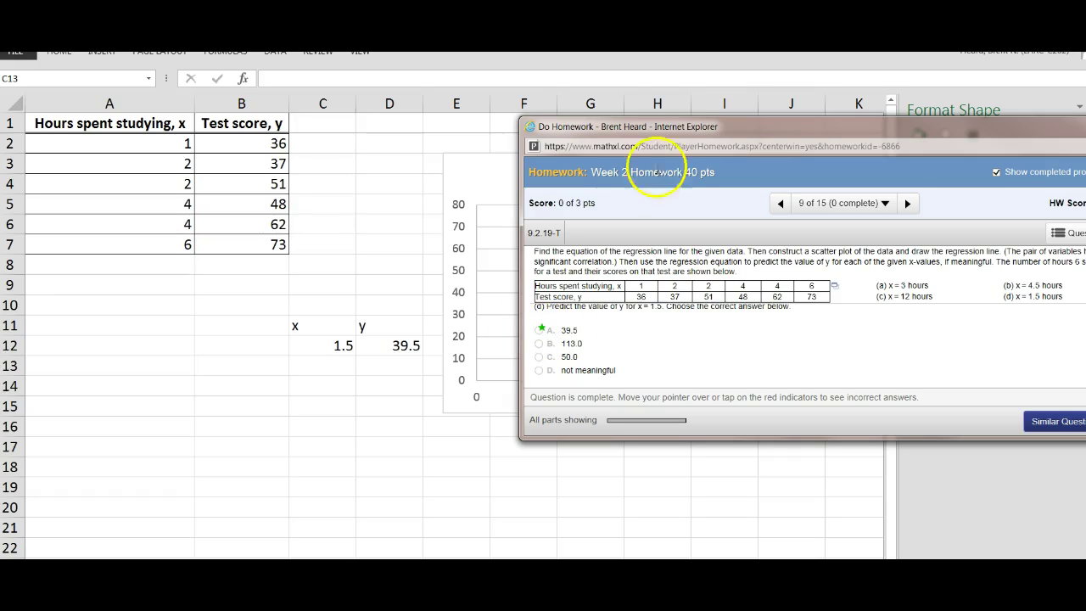
drag(664, 132, 379, 130)
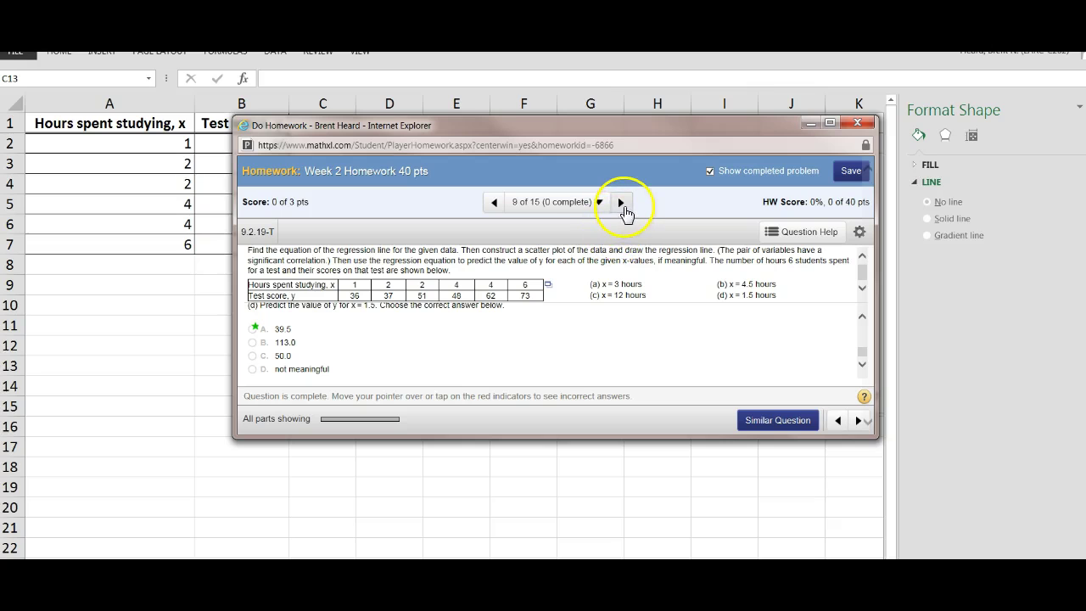
Go to homework question 10 and enlarge the window to show its data table, regression equation and graph choices
click(621, 206)
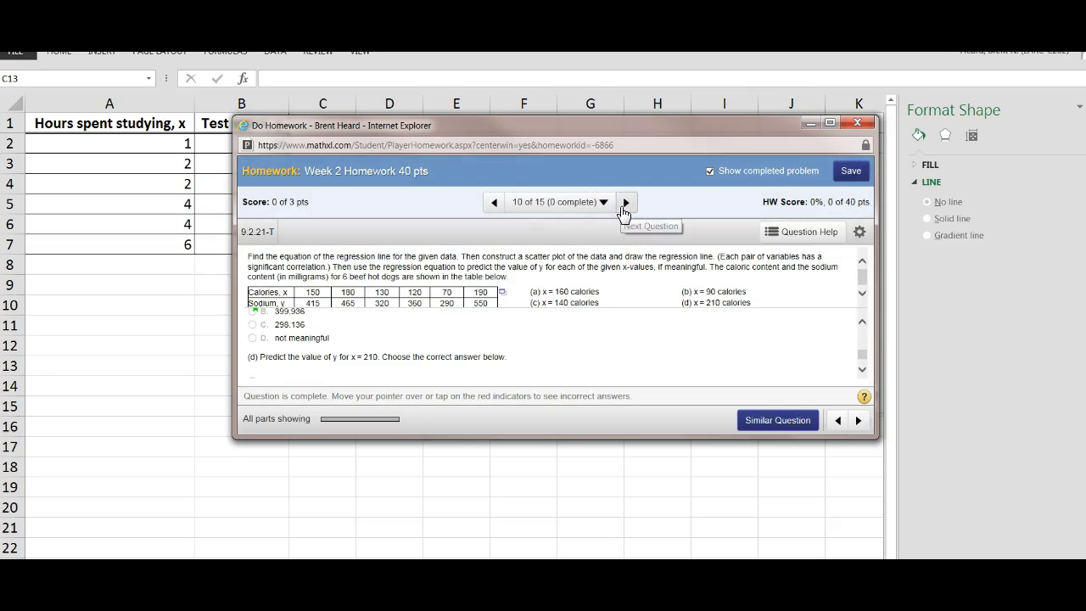
click(581, 211)
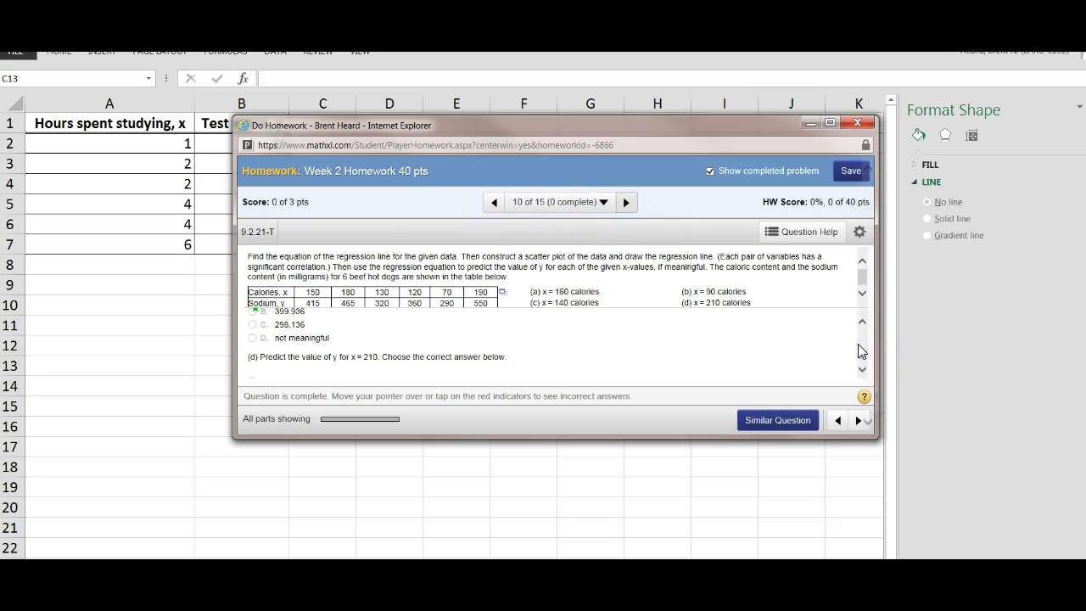
click(863, 293)
click(302, 553)
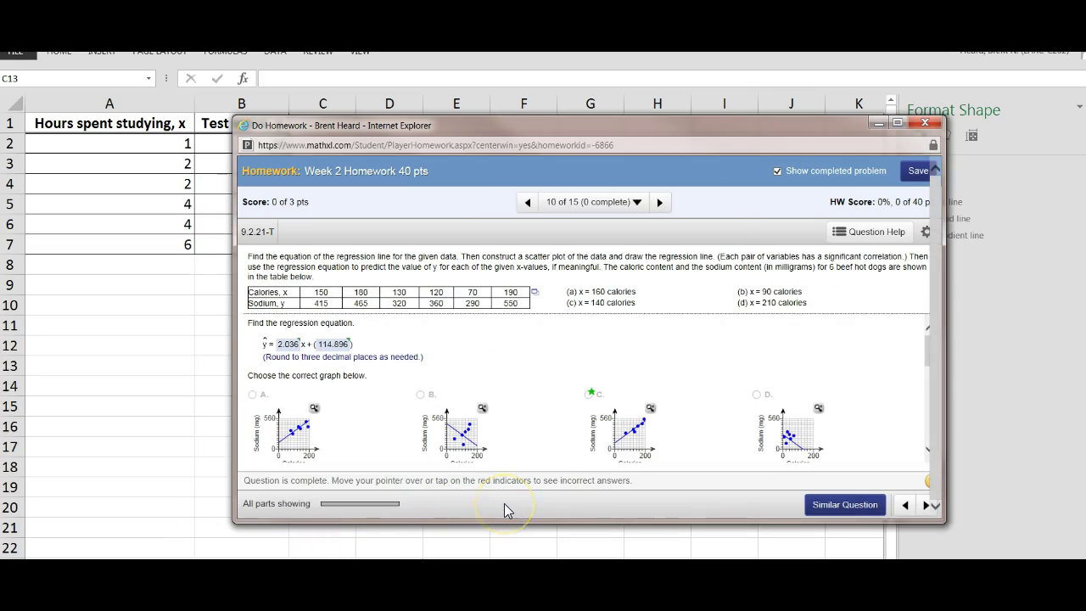
Open the question's calories and sodium data table in Excel, enlarge the view and enable editing
click(536, 295)
click(575, 347)
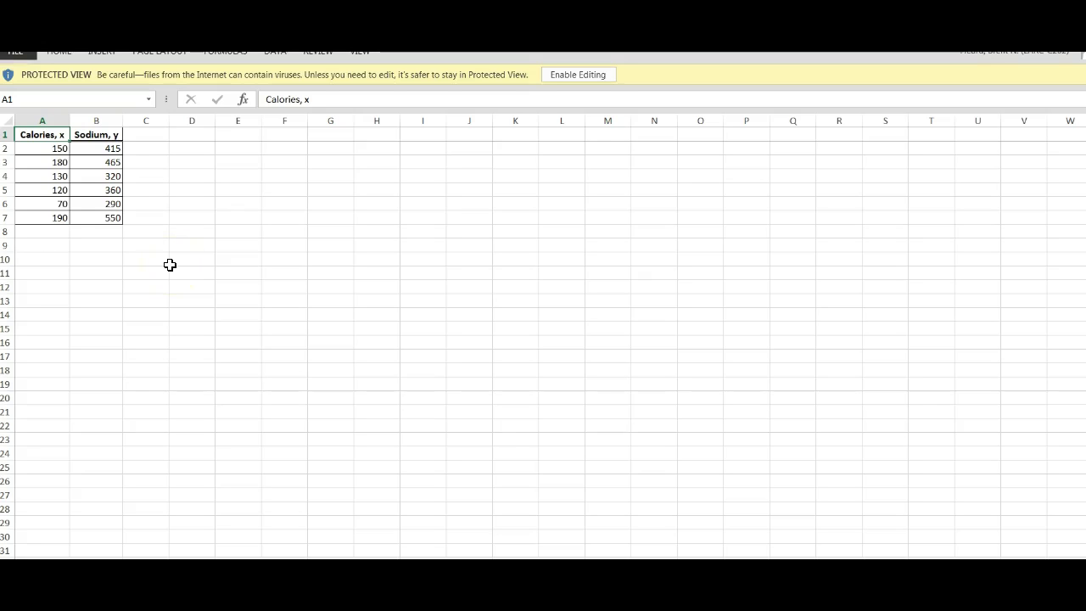
ctrl+scroll(189, 263, up, 1)
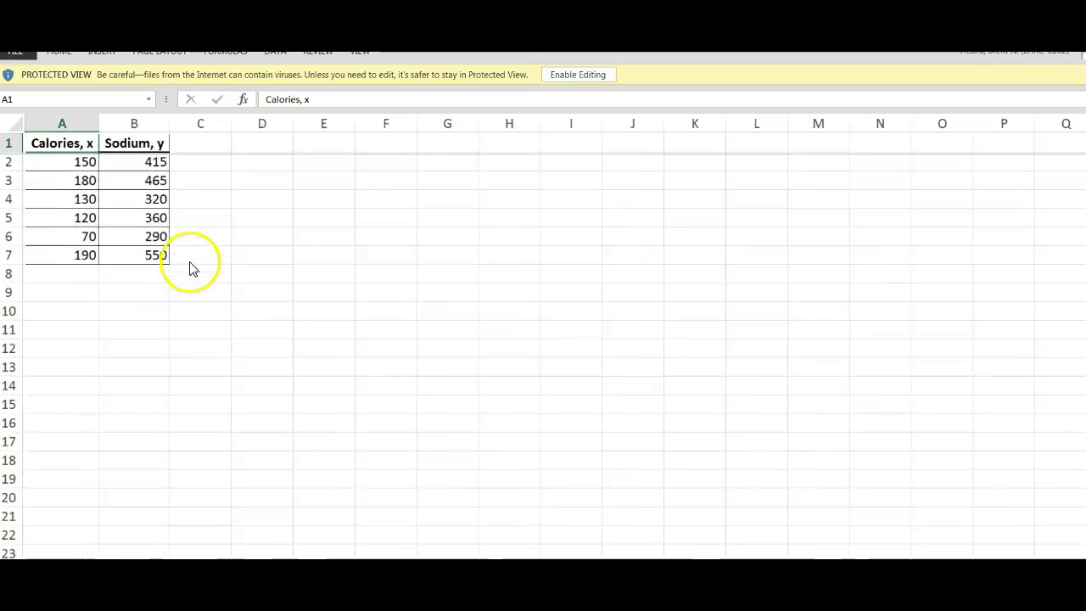
scroll(191, 268, up, 1)
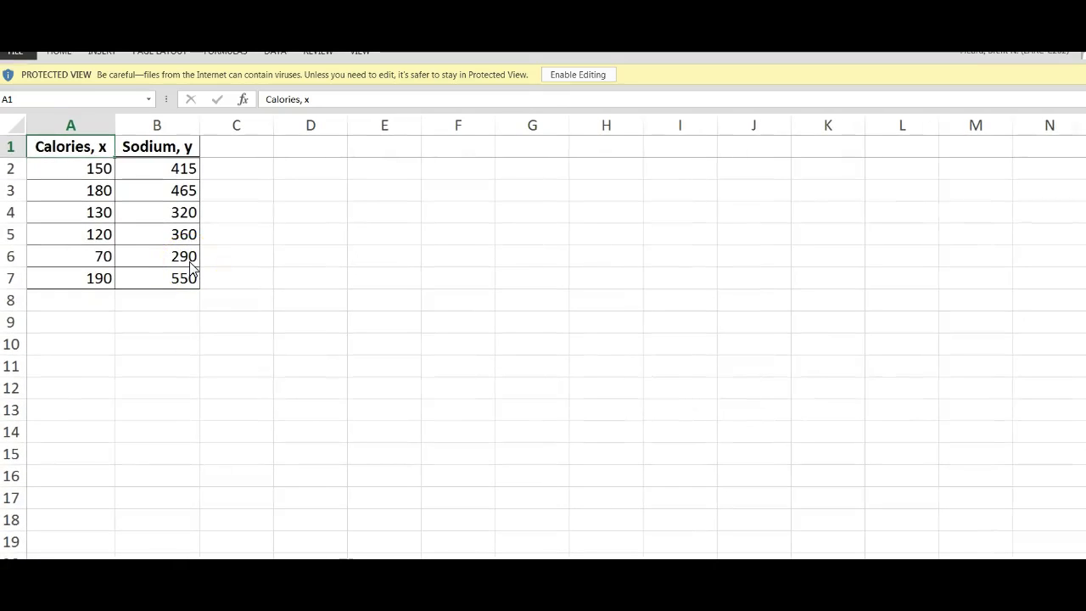
click(570, 74)
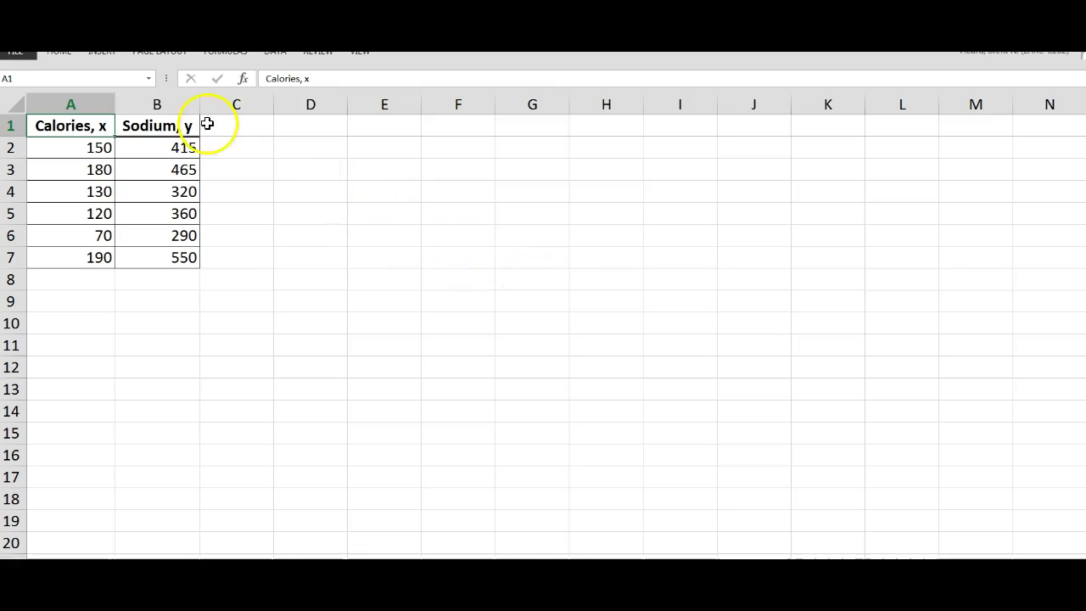
Insert a markers-only scatter chart of sodium against calories and place it beside the data, clear of the table
click(102, 55)
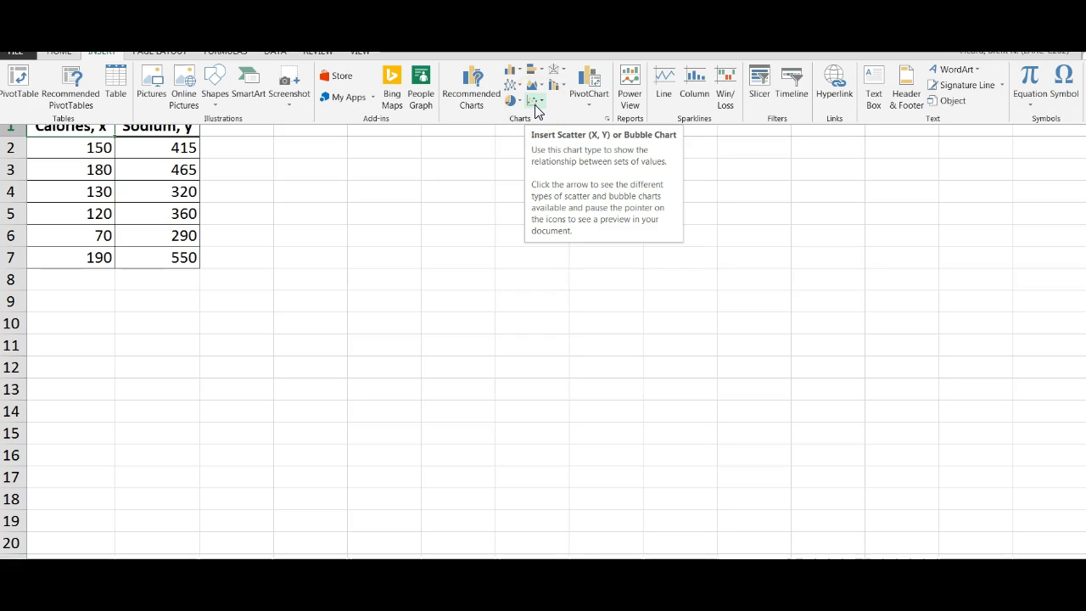
click(535, 101)
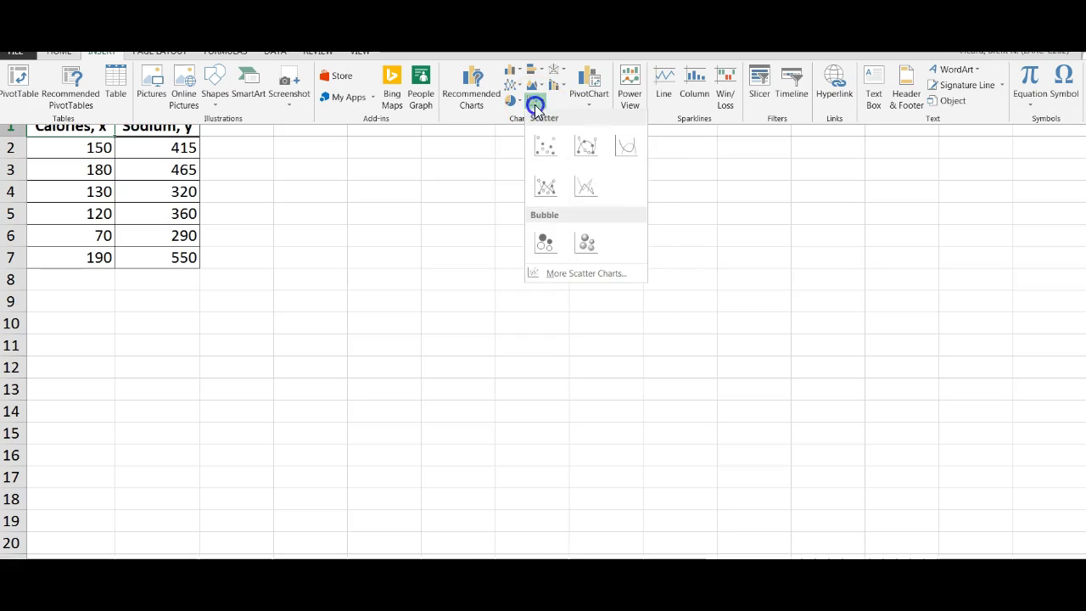
click(543, 151)
drag(507, 240, 633, 175)
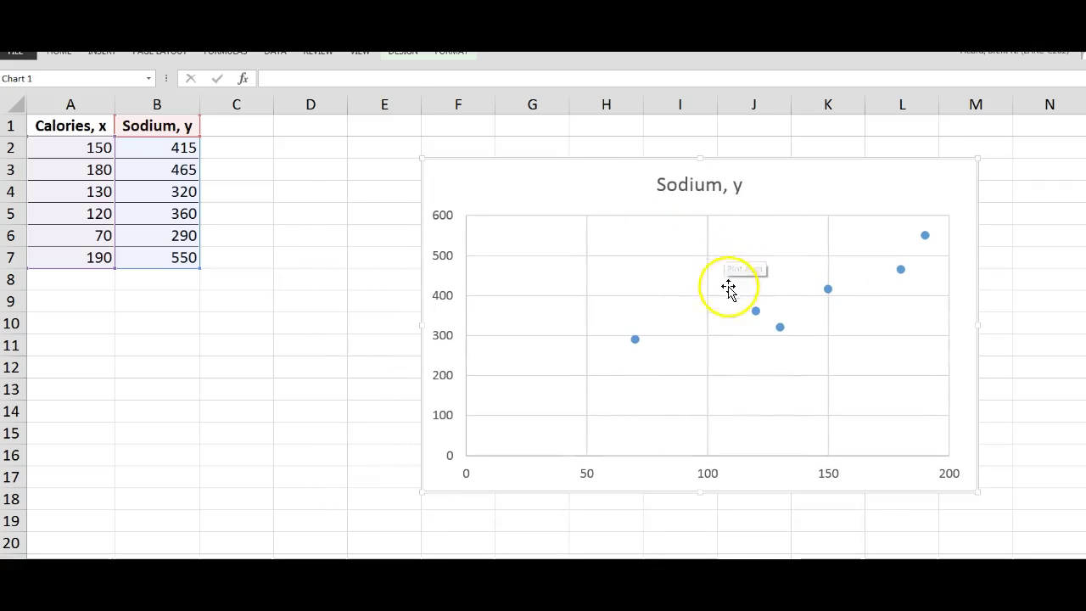
Add a linear trendline to the sodium series, display its equation on the chart and move the equation above the plot
right_click(755, 311)
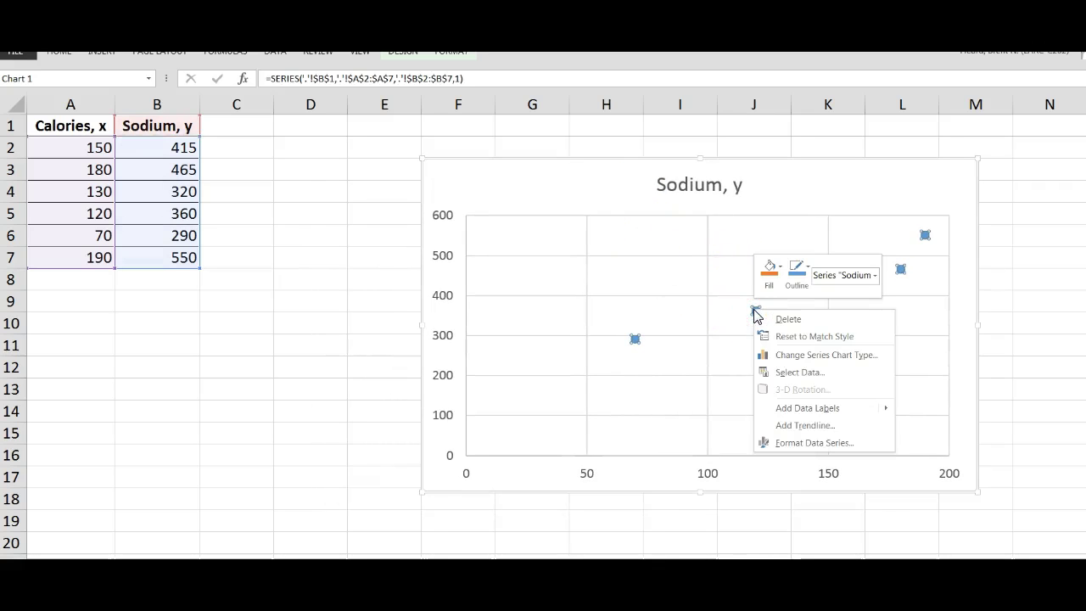
click(806, 425)
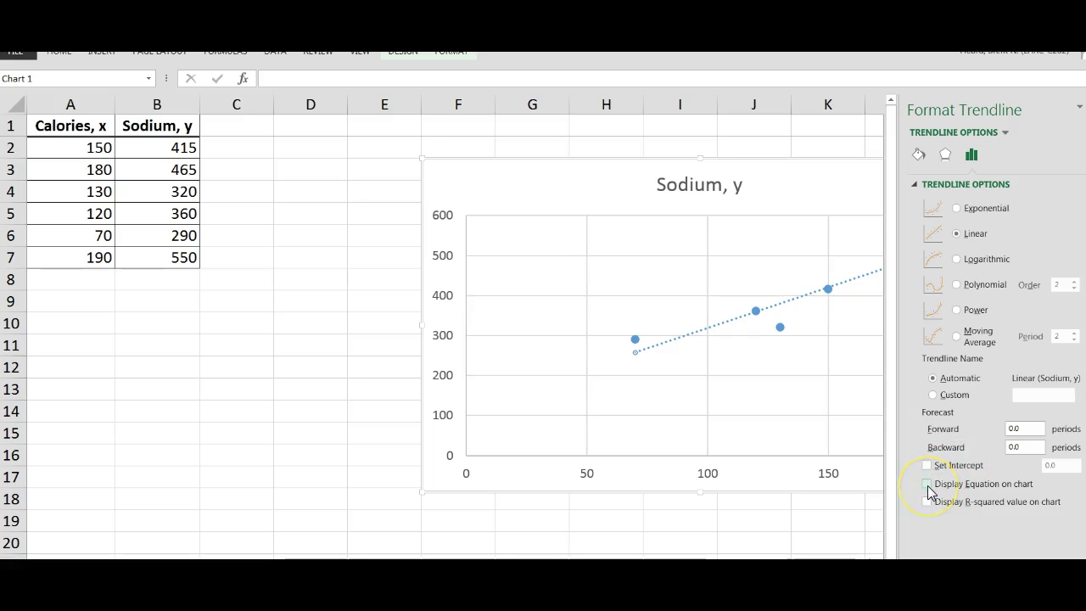
click(928, 485)
click(838, 254)
drag(838, 243, 527, 183)
Set the trendline equation's font size to 14 and shift it clear of the chart title
drag(601, 193, 476, 193)
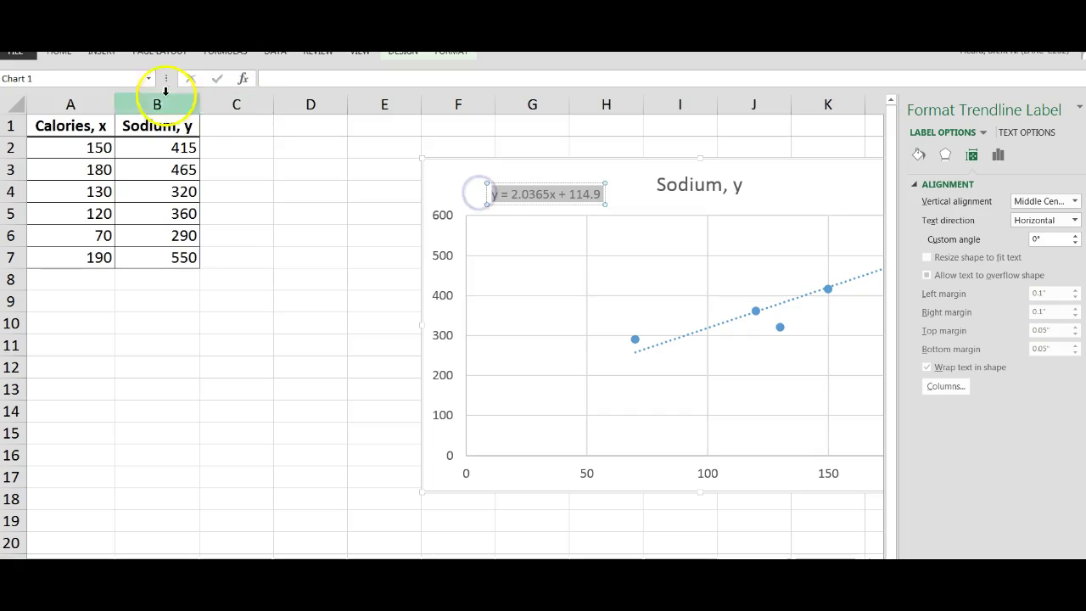
click(59, 56)
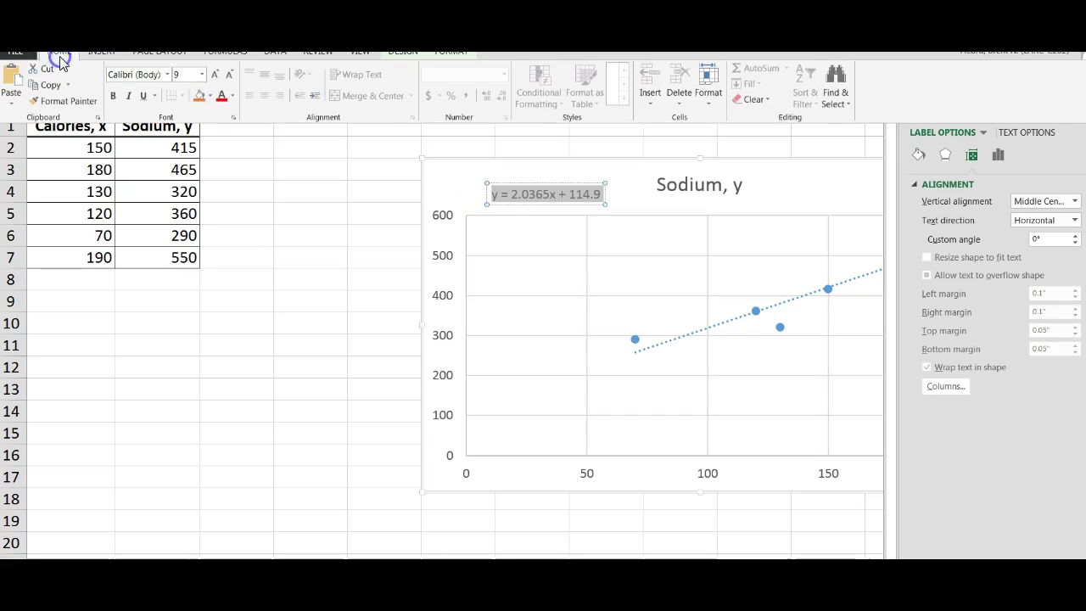
click(169, 76)
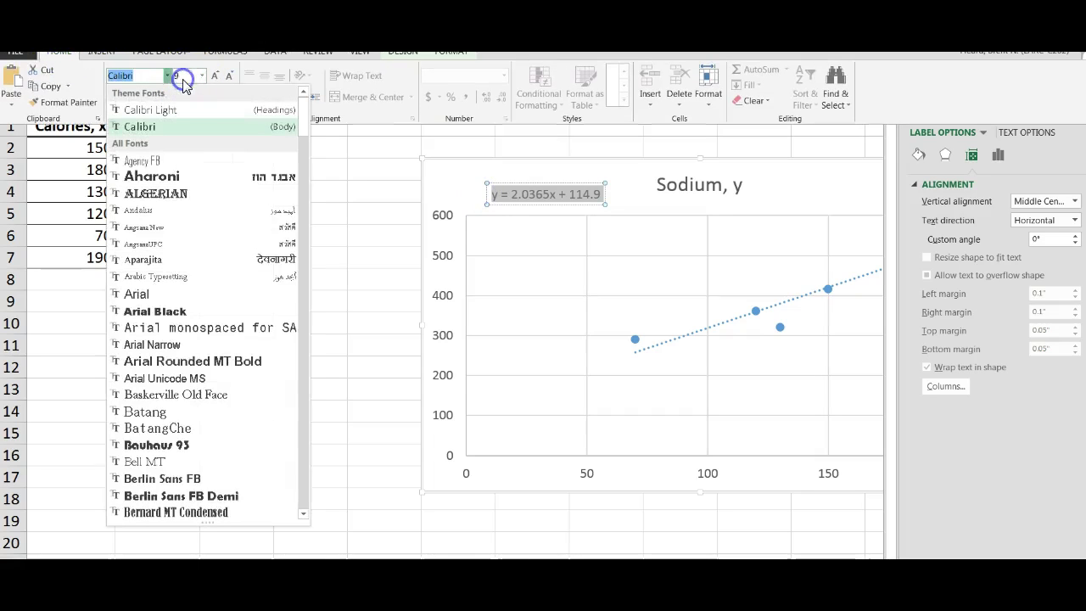
click(182, 77)
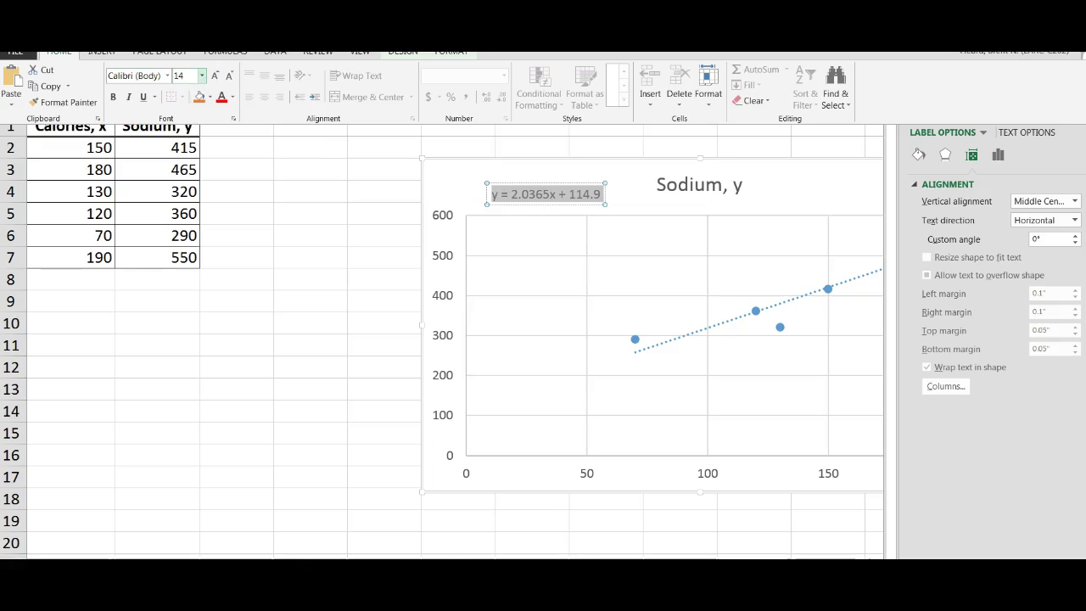
text(14)
key(Return)
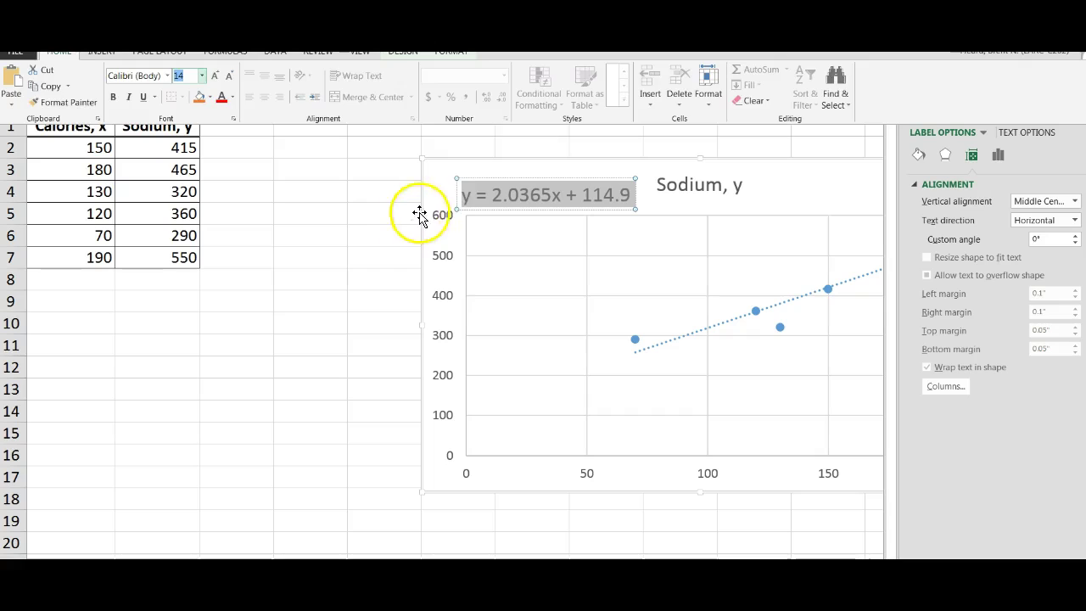
click(449, 191)
click(524, 254)
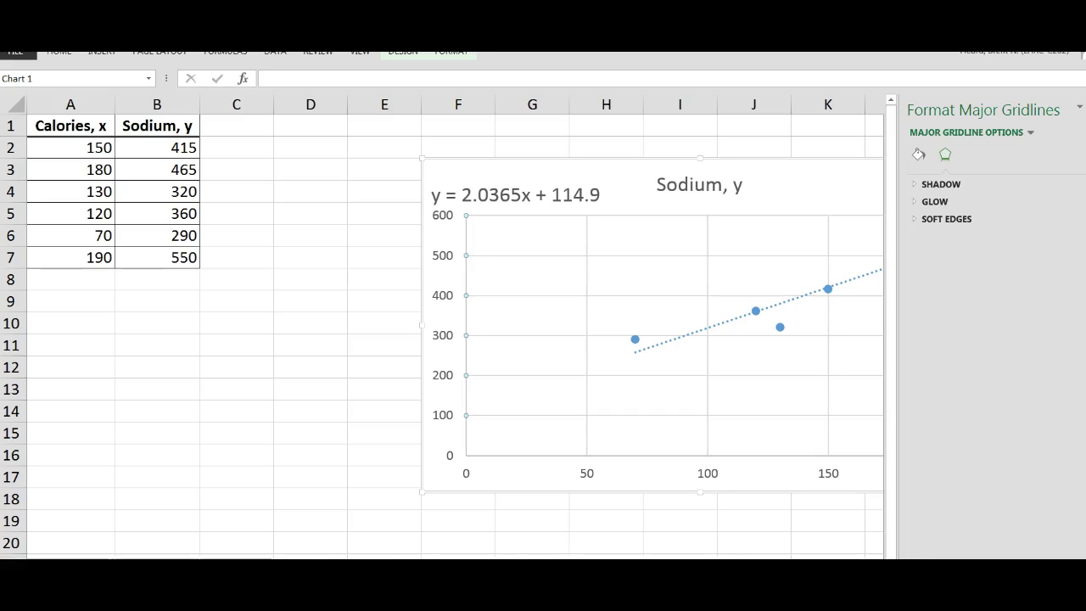
Switch to the homework window, place it below the chart equation and compare the equation's coefficients with the homework answer
key(alt+Tab)
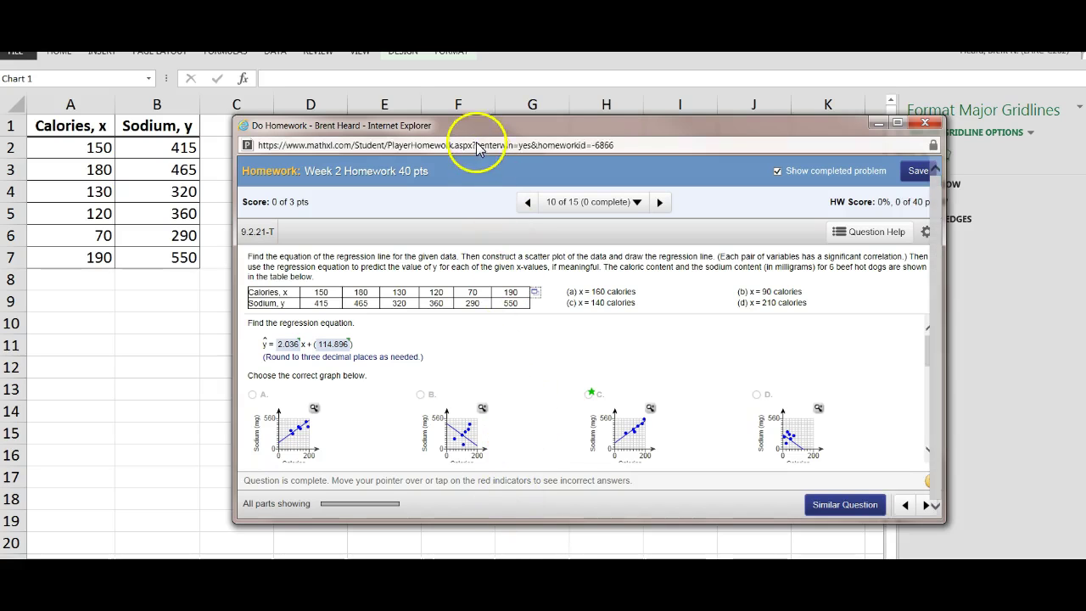
drag(476, 127, 472, 302)
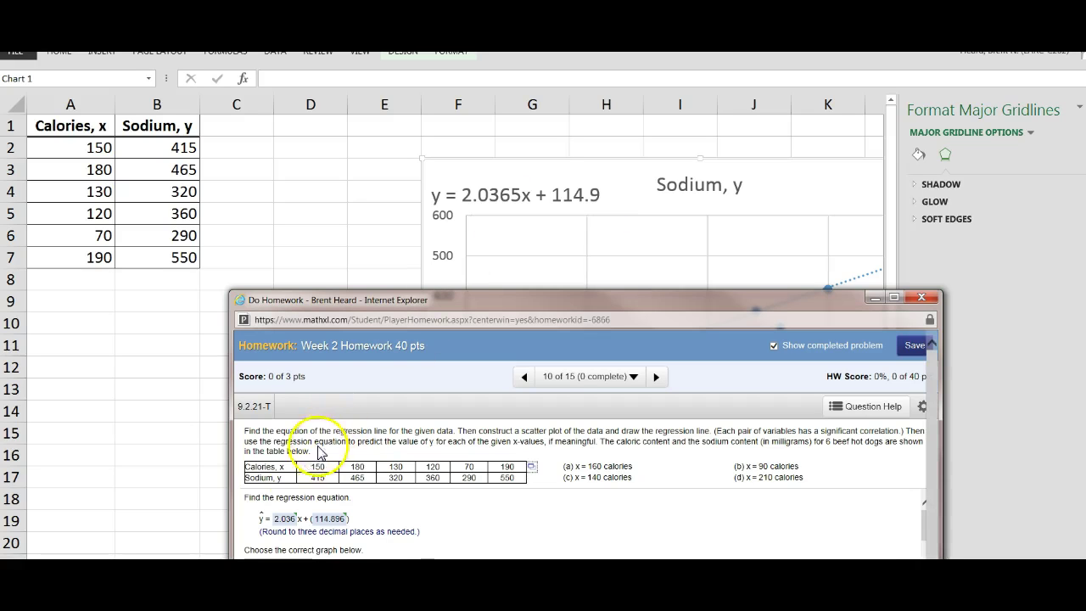
click(509, 341)
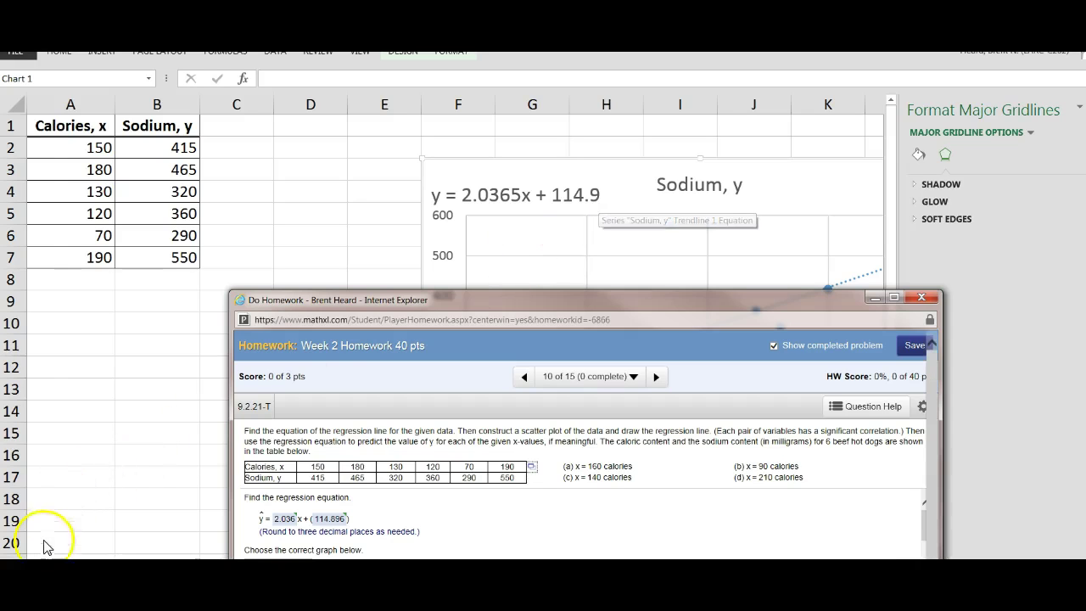
Return to Excel and move the trendline equation slightly higher, clear of the vertical axis labels
click(134, 496)
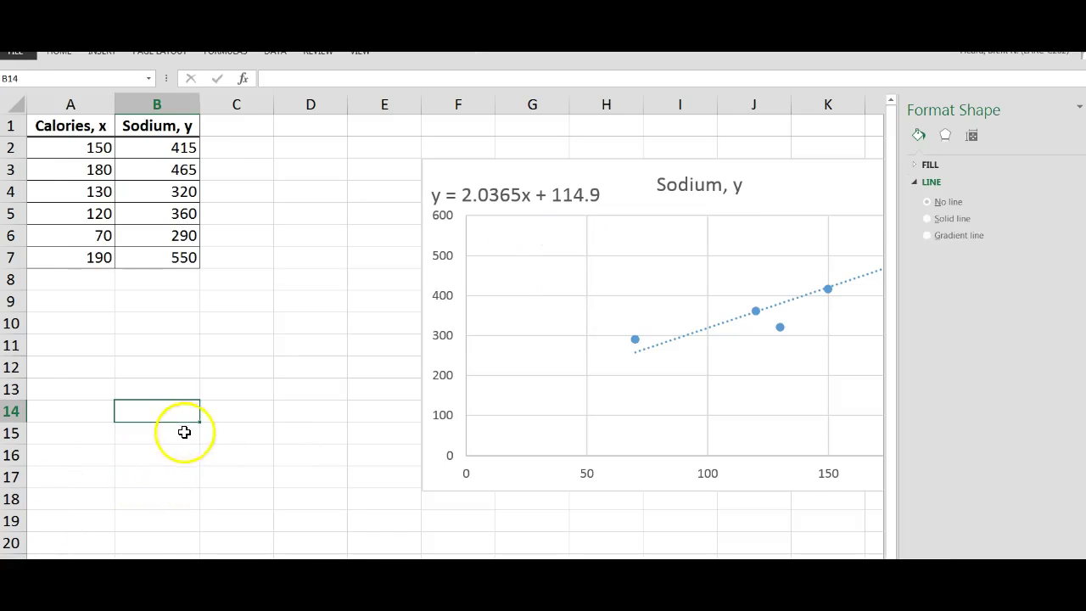
click(551, 197)
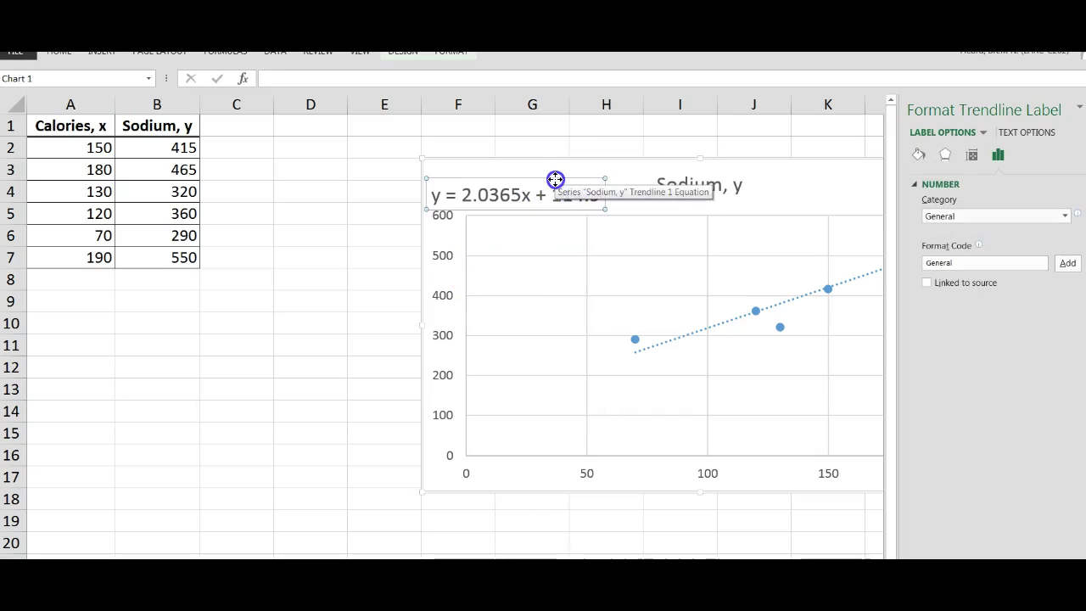
drag(560, 170, 561, 168)
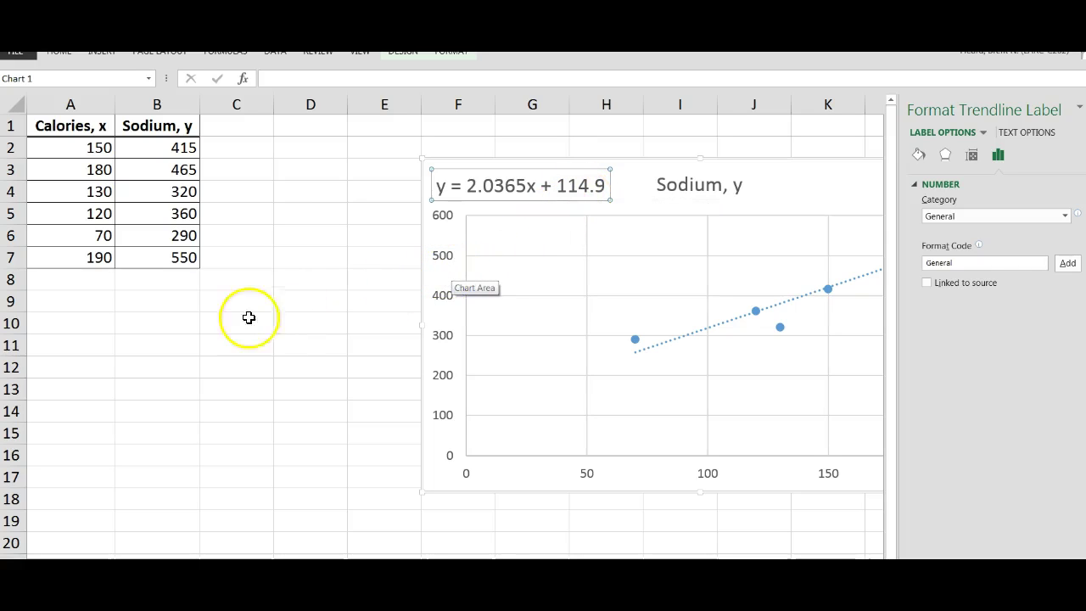
Calculate the regression slope in B11 with SLOPE, using B2:B7 as the known y's and A2:A7 as the known x's
click(173, 343)
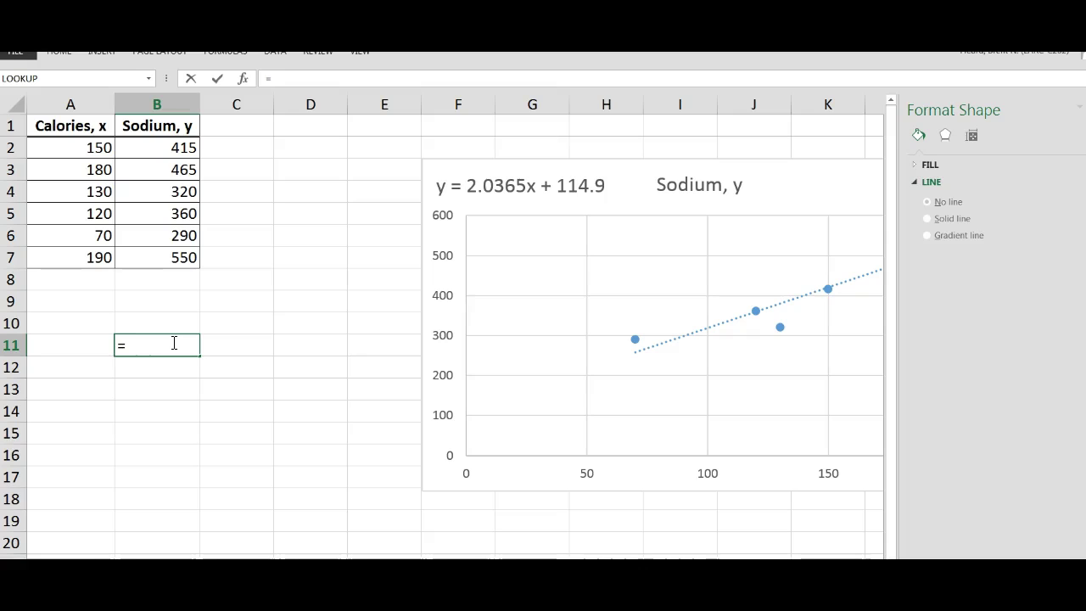
text(=slo)
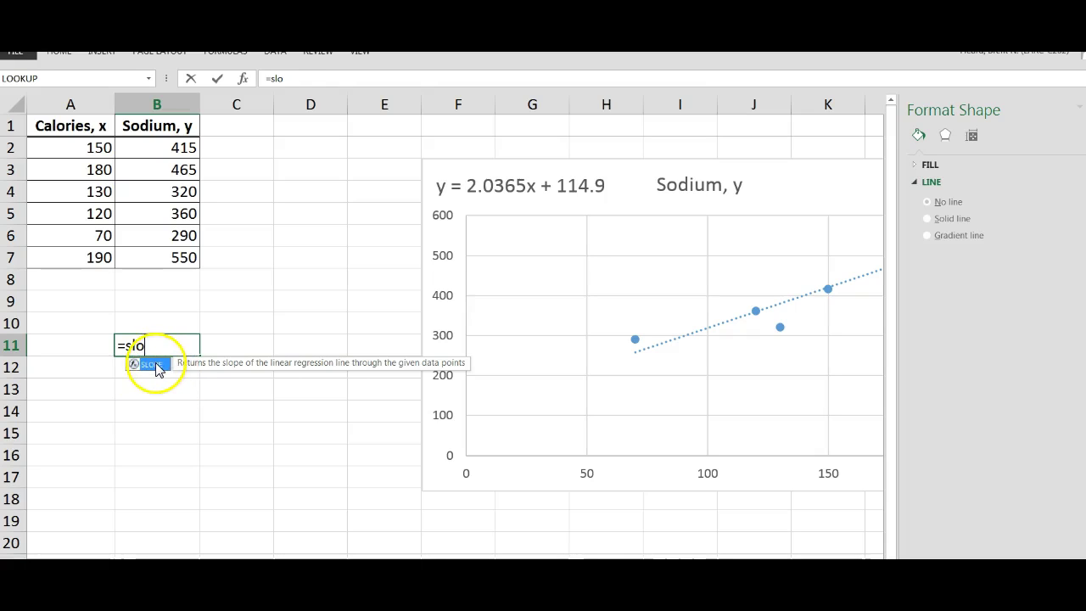
double_click(154, 364)
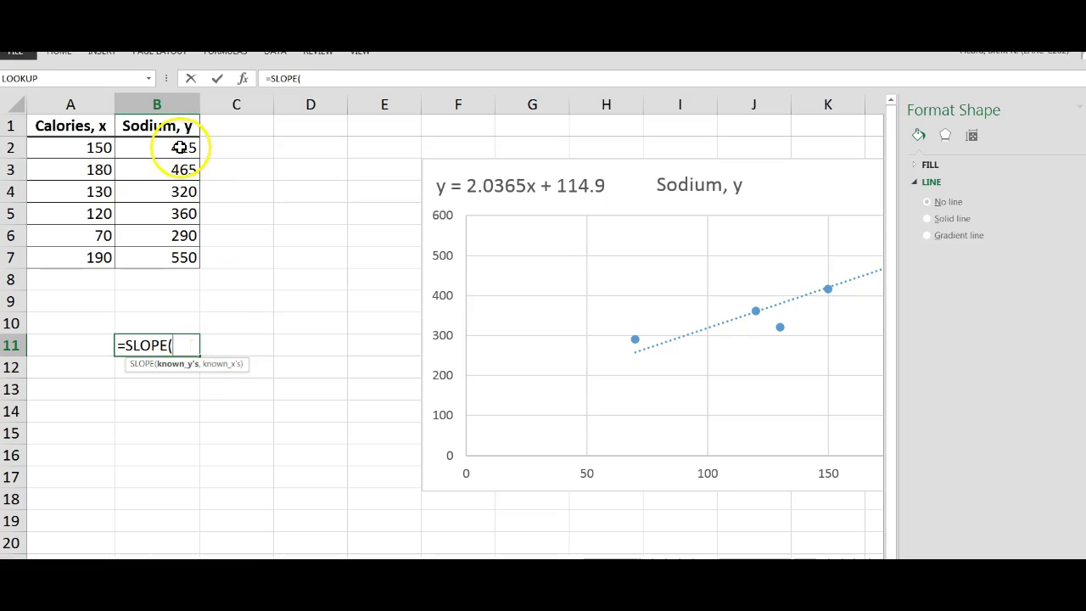
drag(182, 148, 180, 252)
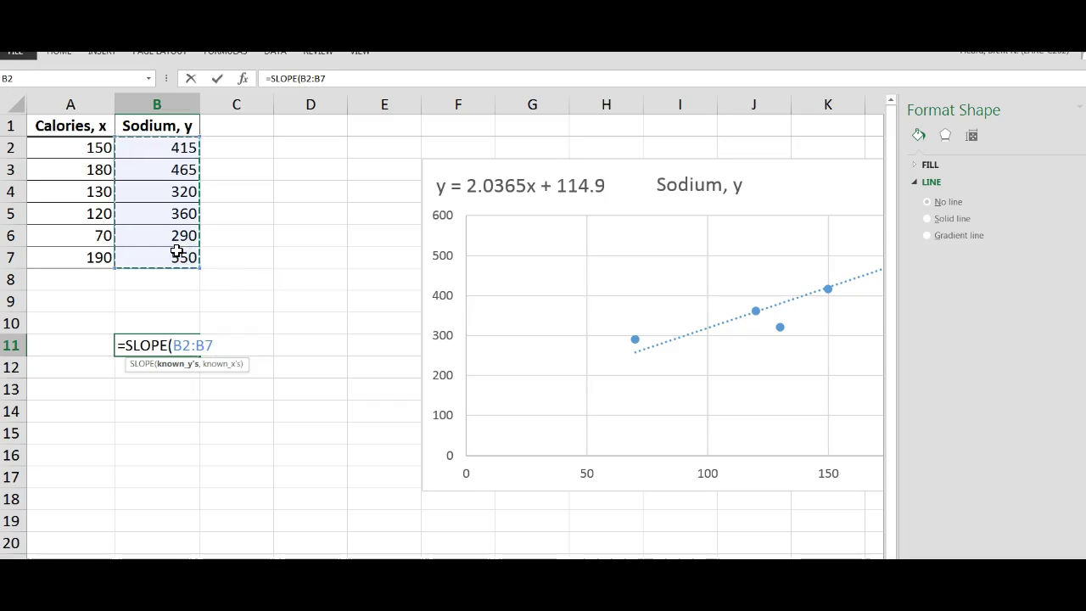
text(,)
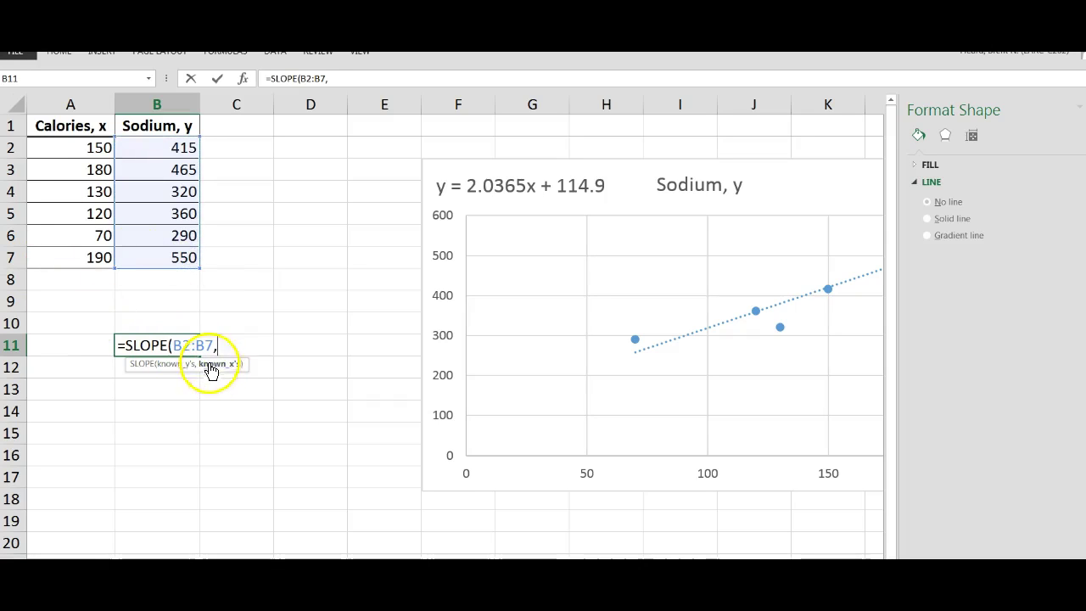
drag(93, 145, 93, 268)
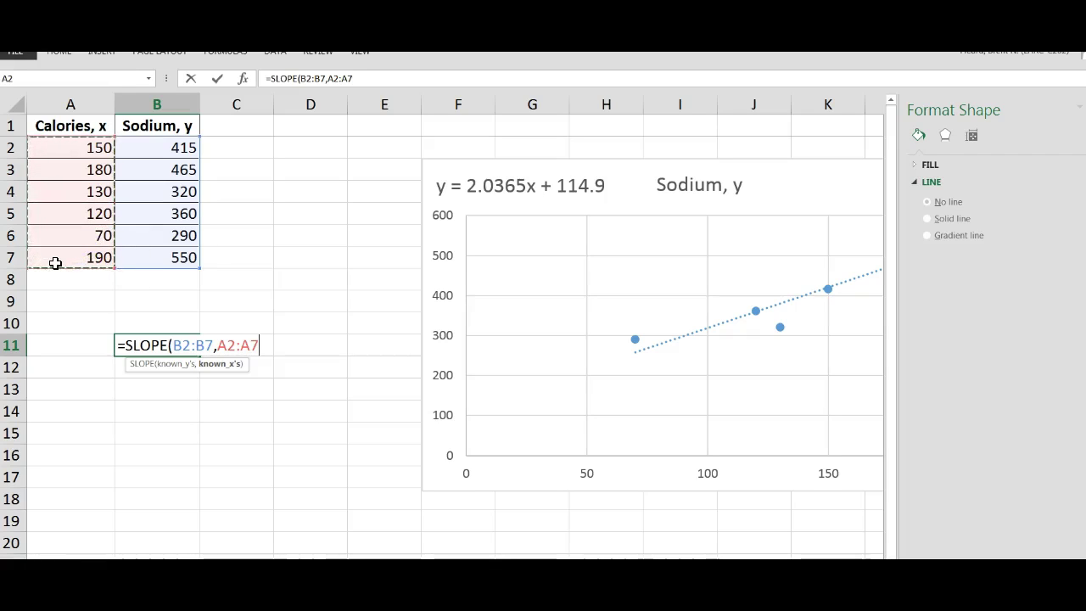
key(Return)
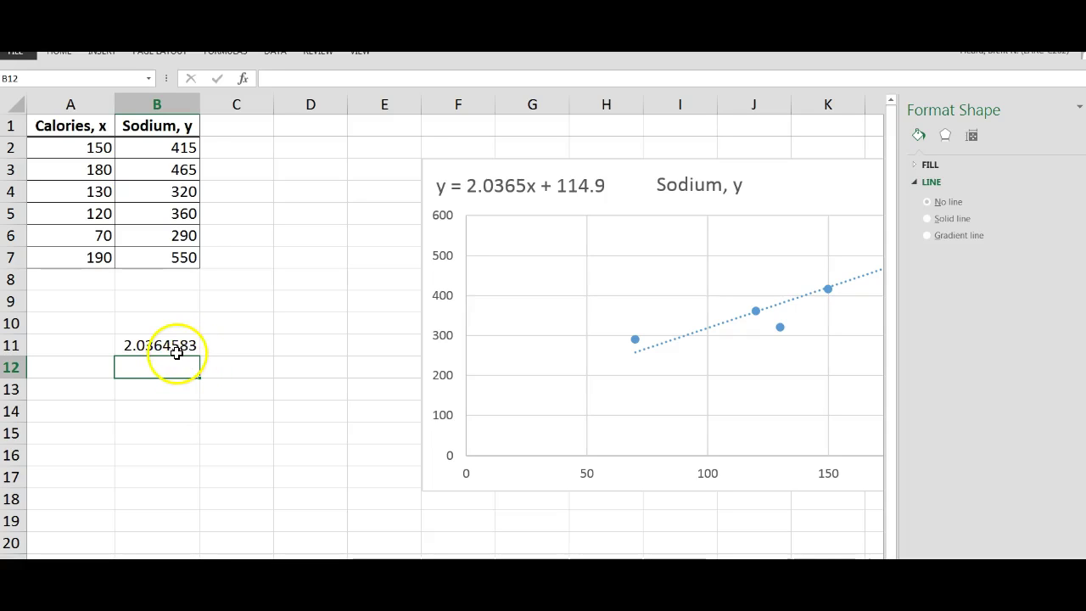
Label A11 as "slope" and A12 as "y intercept"
click(104, 350)
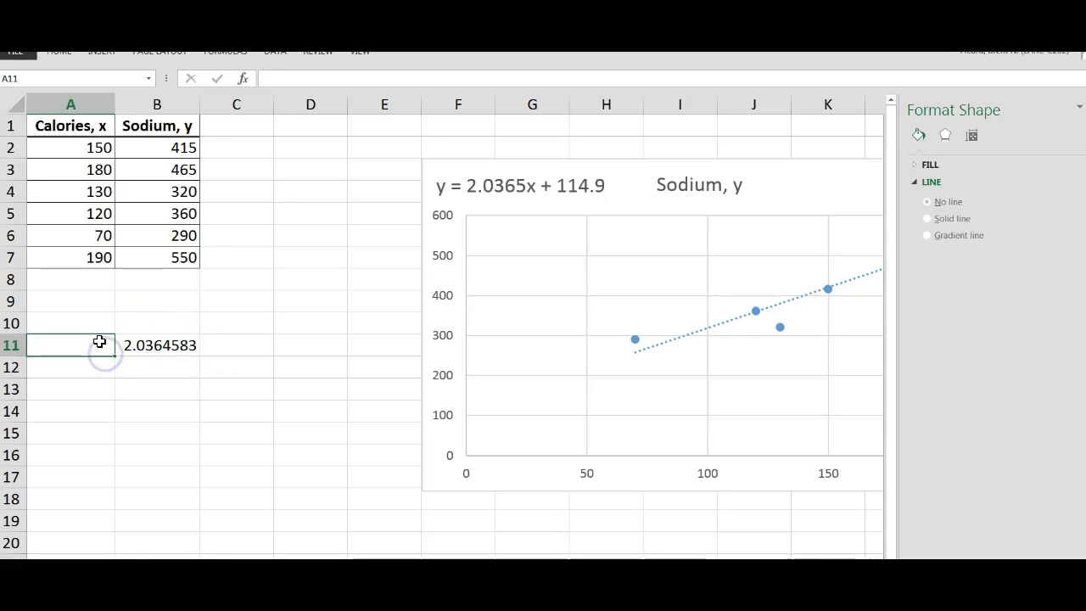
text(slope)
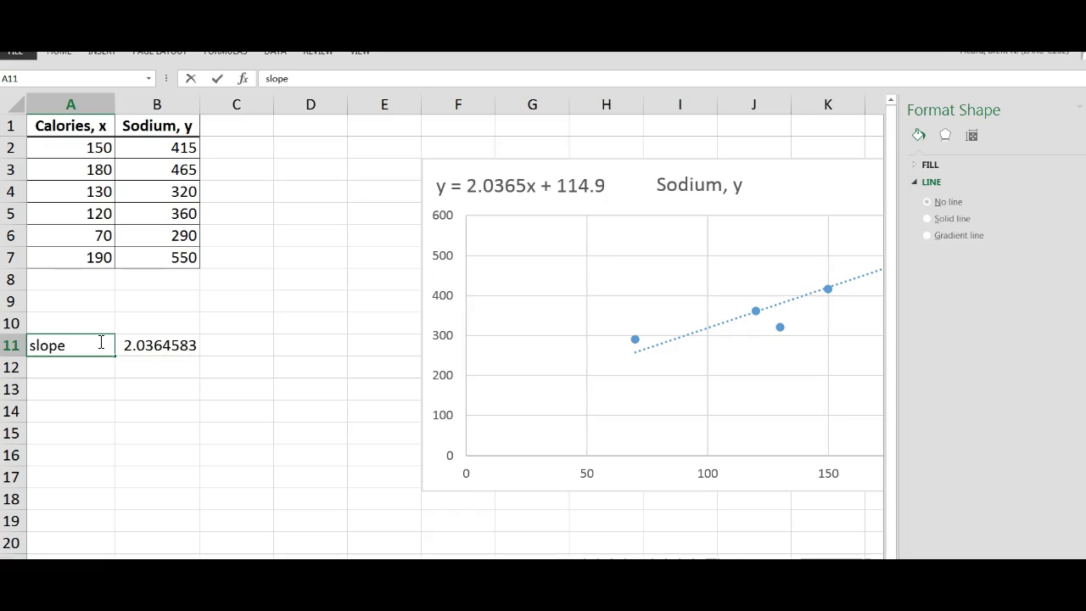
key(Return)
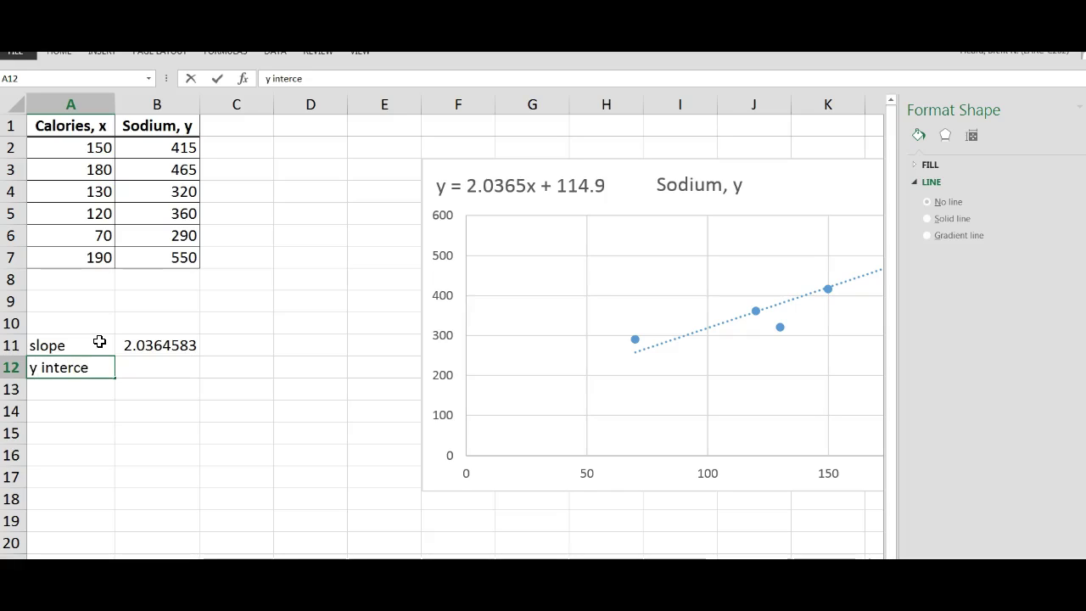
Calculate the intercept in B12 with INTERCEPT, using B2:B7 as the known y's and A2:A7 as the known x's
click(162, 359)
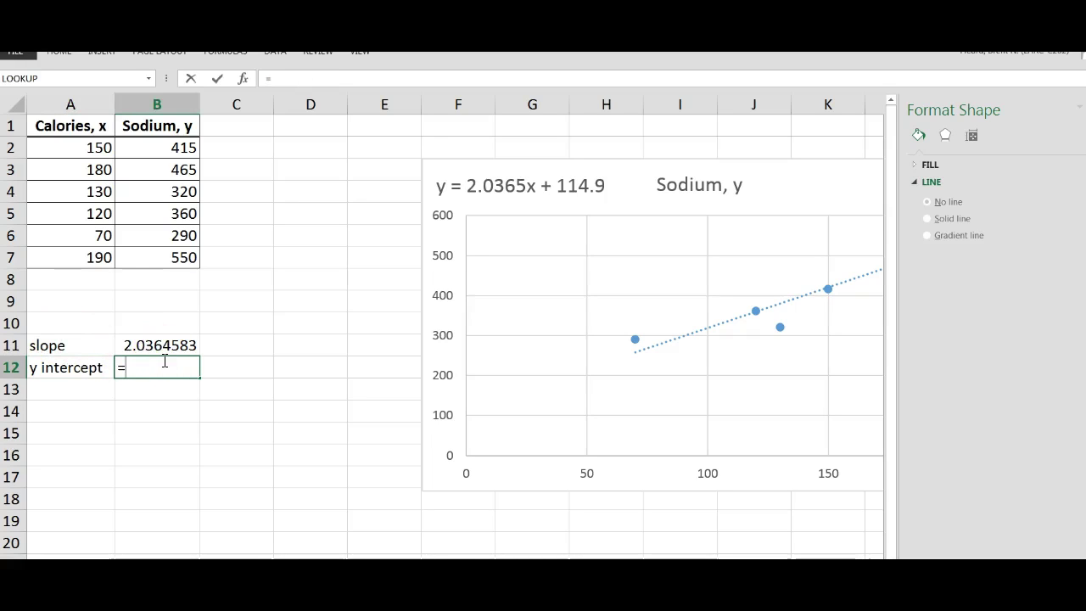
text(=inte)
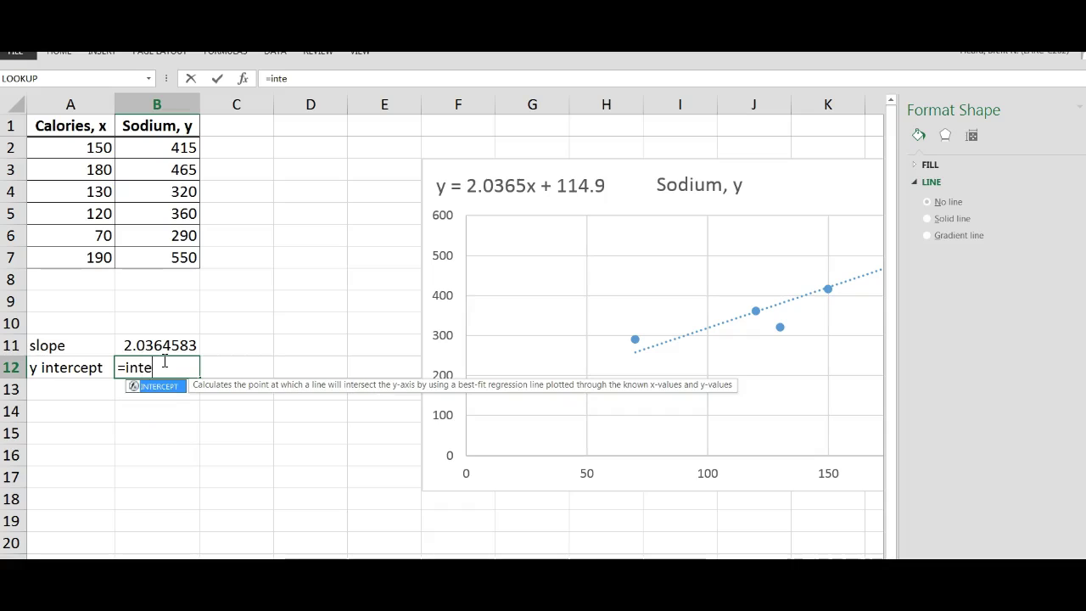
text(r)
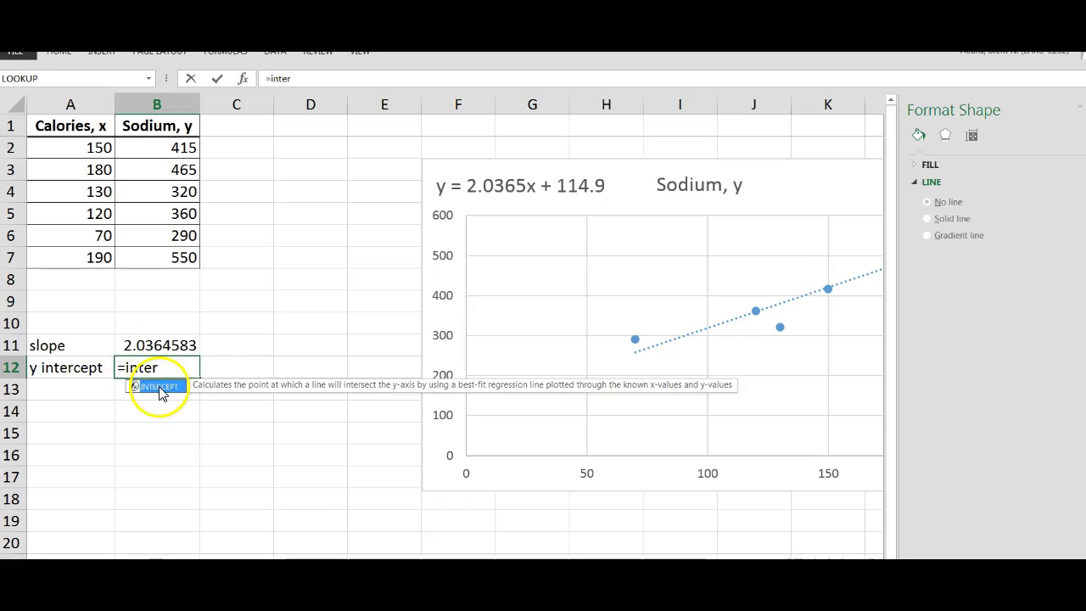
double_click(160, 389)
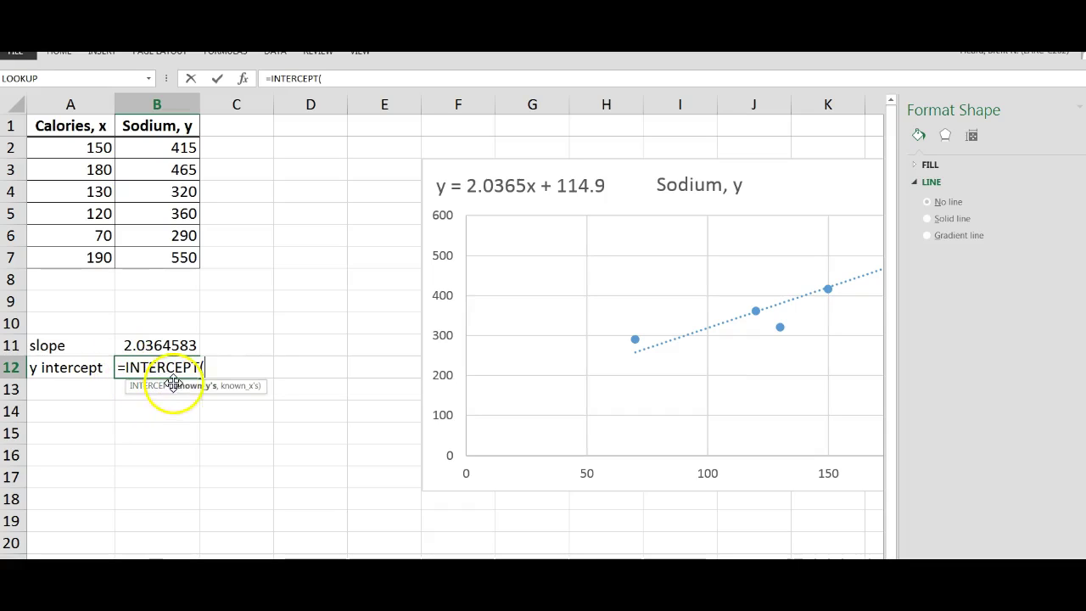
drag(181, 146, 184, 254)
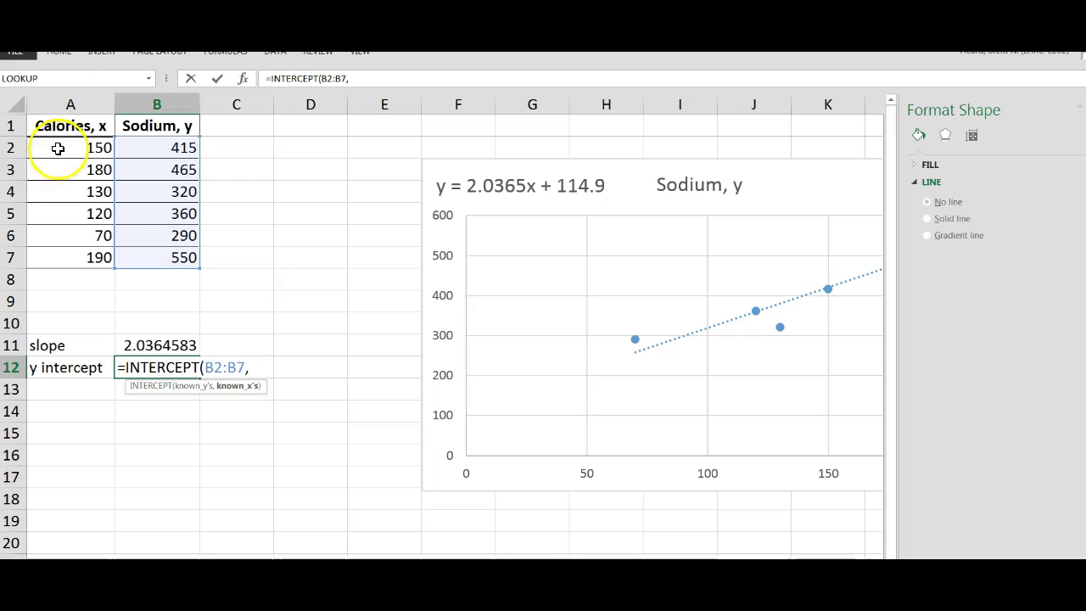
drag(56, 148, 57, 254)
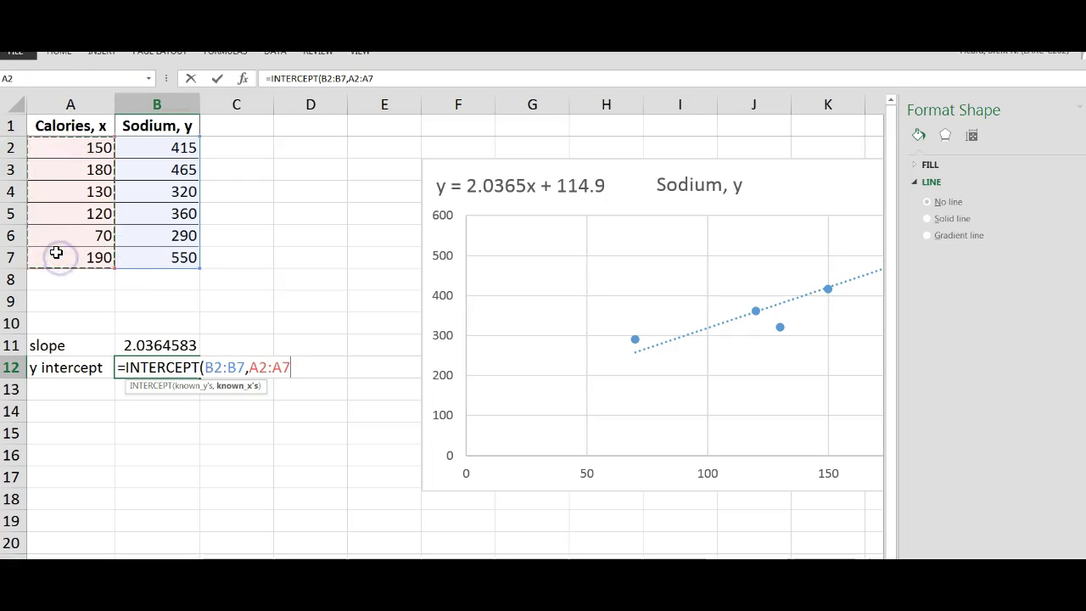
text())
key(Return)
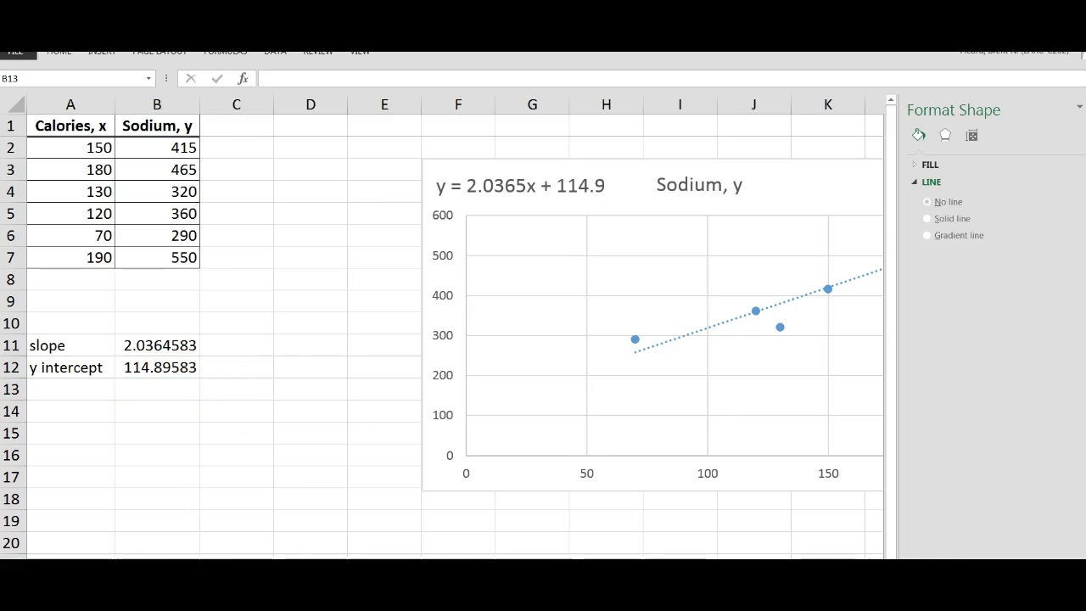
Switch to the homework window, place it clear of the slope and intercept cells and compare them with the homework equation's coefficients
key(alt+Tab)
drag(667, 279, 663, 88)
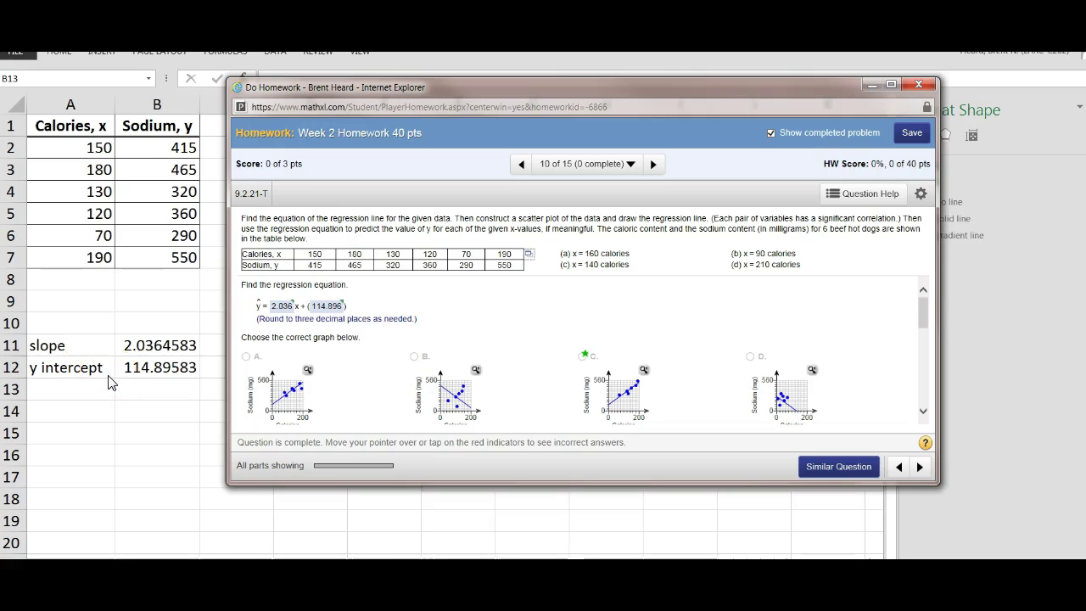
double_click(380, 90)
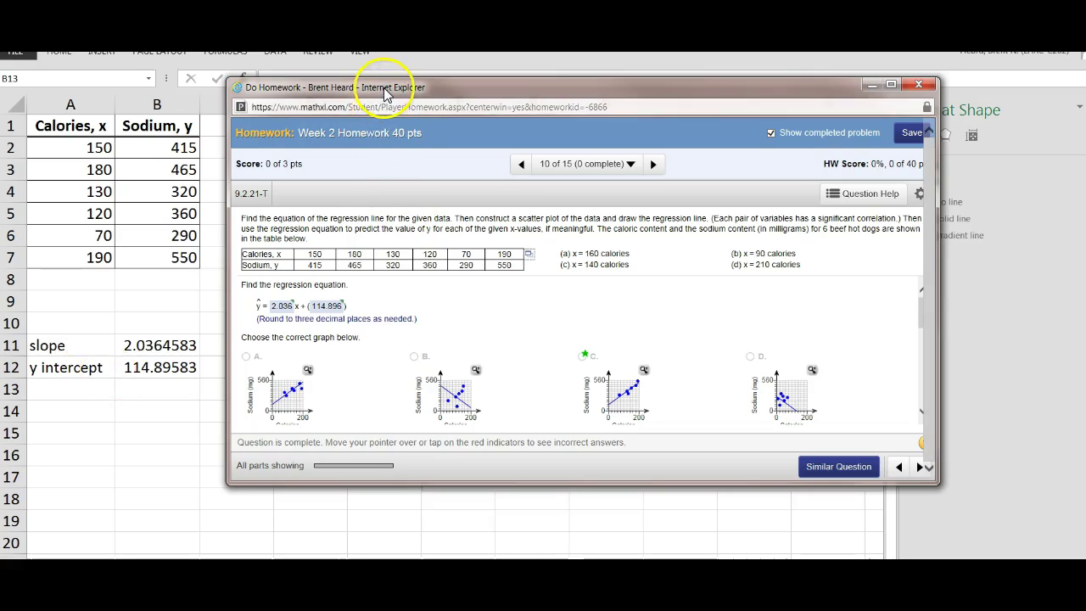
drag(384, 88, 641, 123)
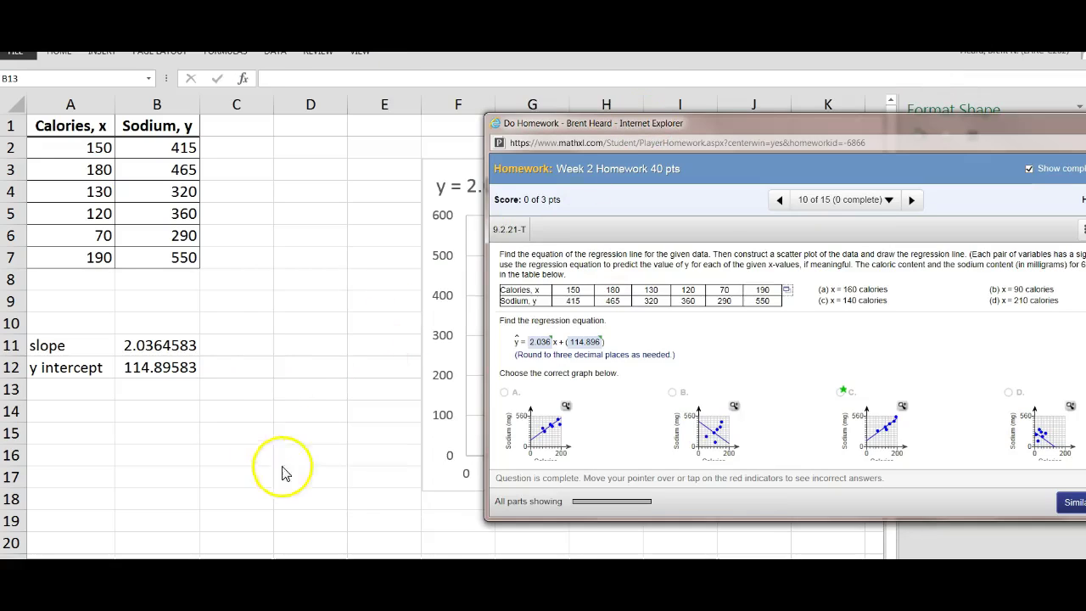
Return to Excel, add the headers "x" in A15 and "y" in B15, and enter 1 as the x value in A16
click(102, 433)
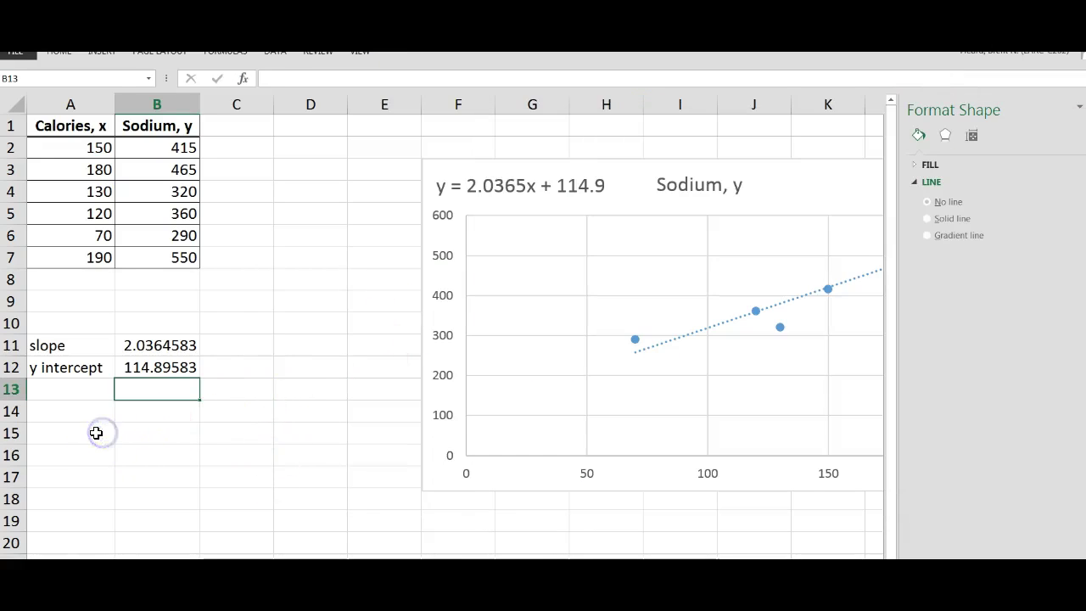
click(96, 432)
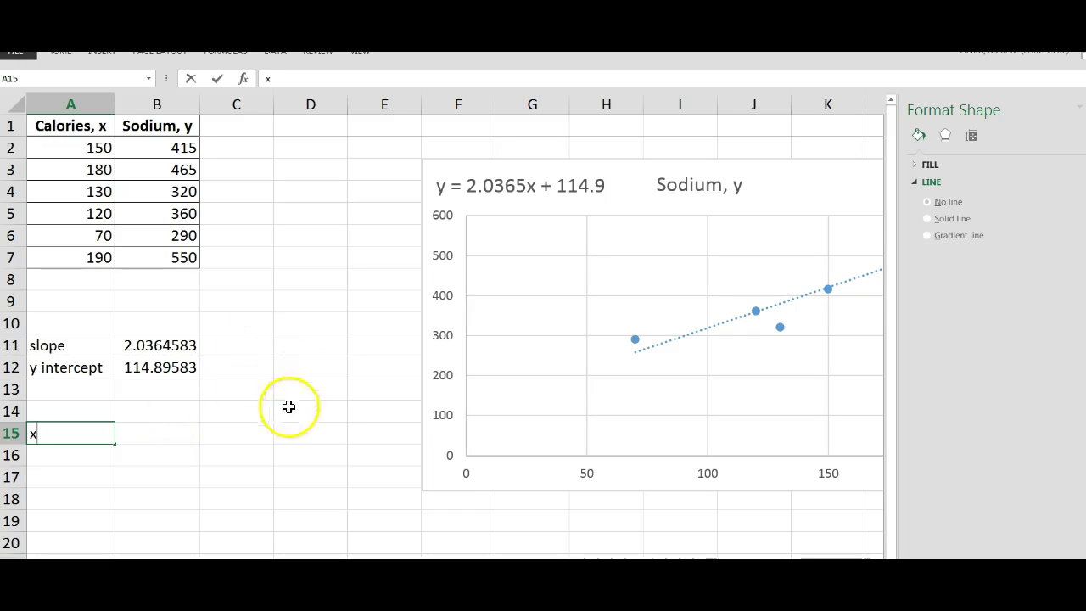
click(171, 436)
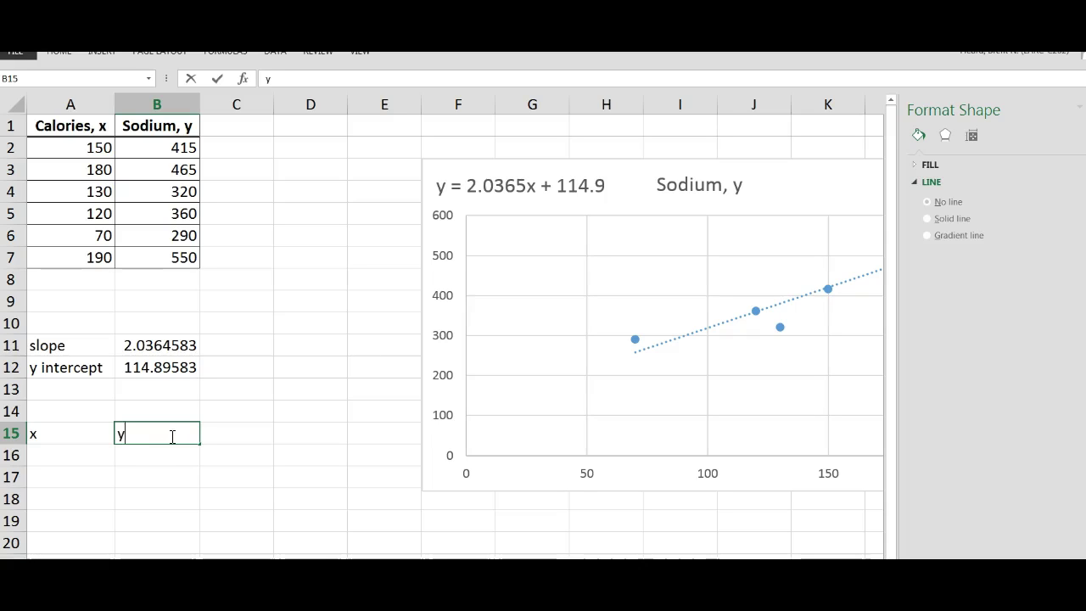
click(81, 456)
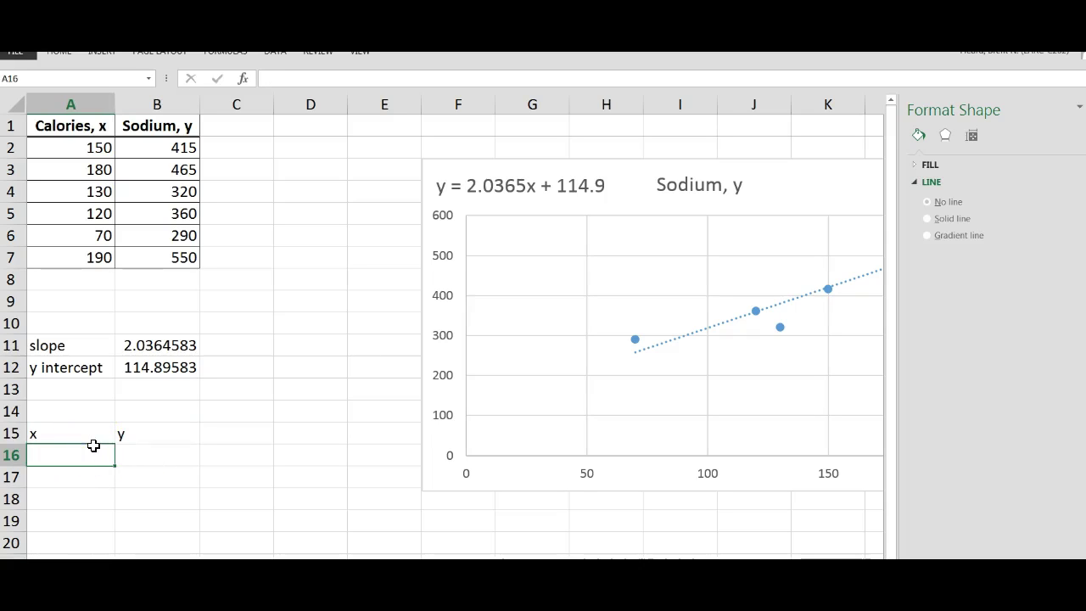
text(1)
Enter the prediction formula =B11*A16+B12 in B16 and reselect that cell to check its formula
click(137, 458)
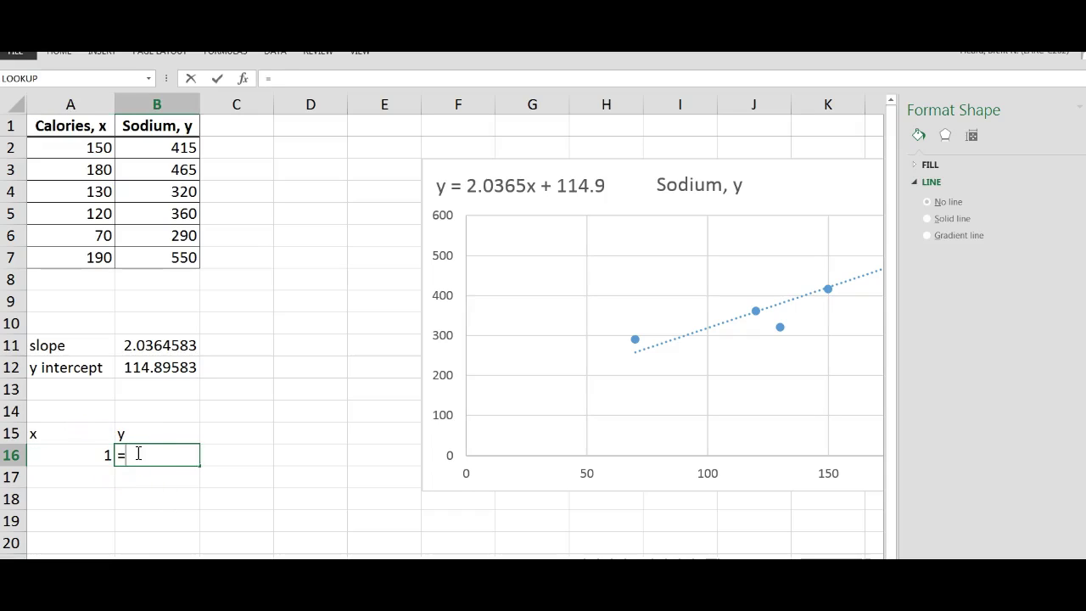
click(177, 346)
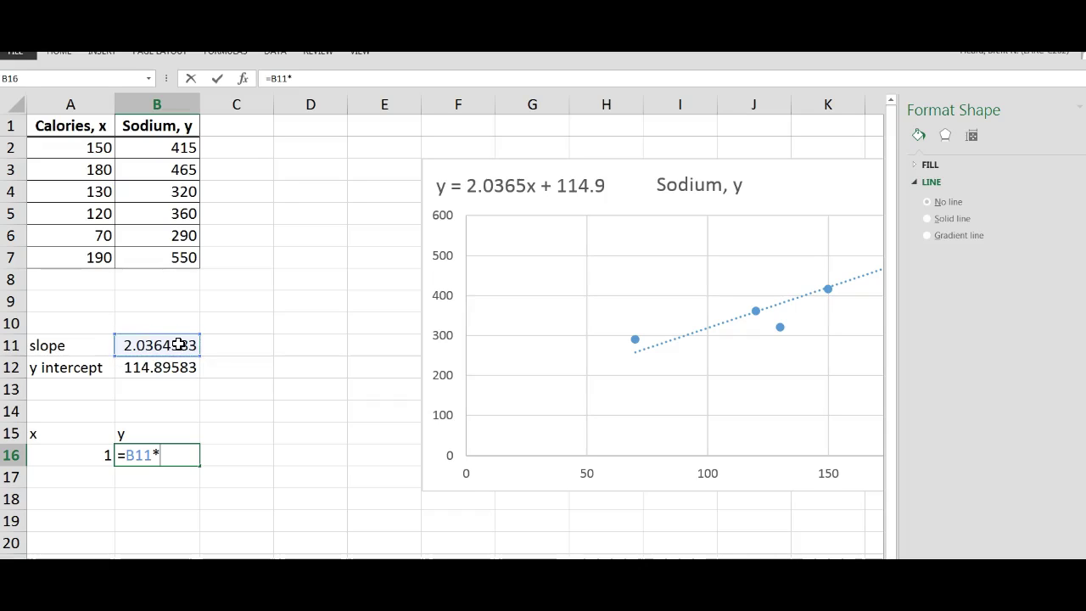
click(73, 459)
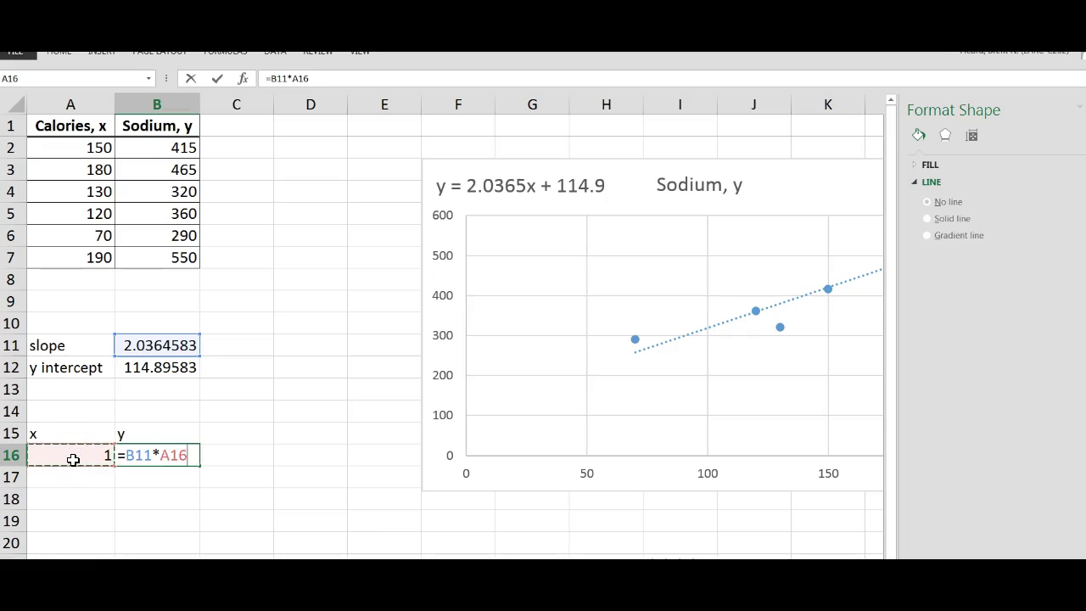
click(145, 369)
key(Return)
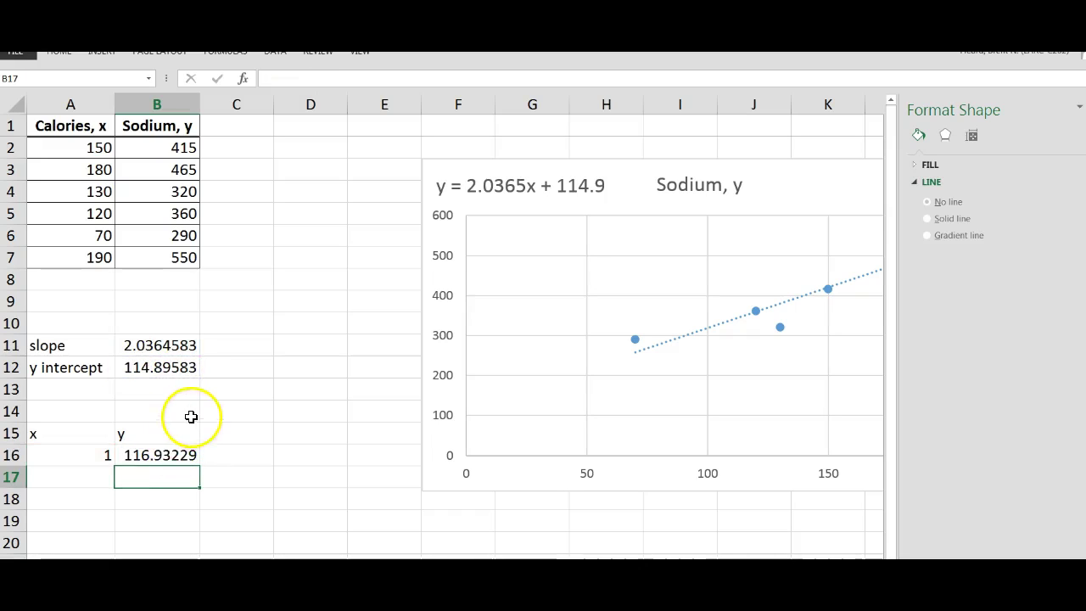
right_click(171, 455)
click(154, 478)
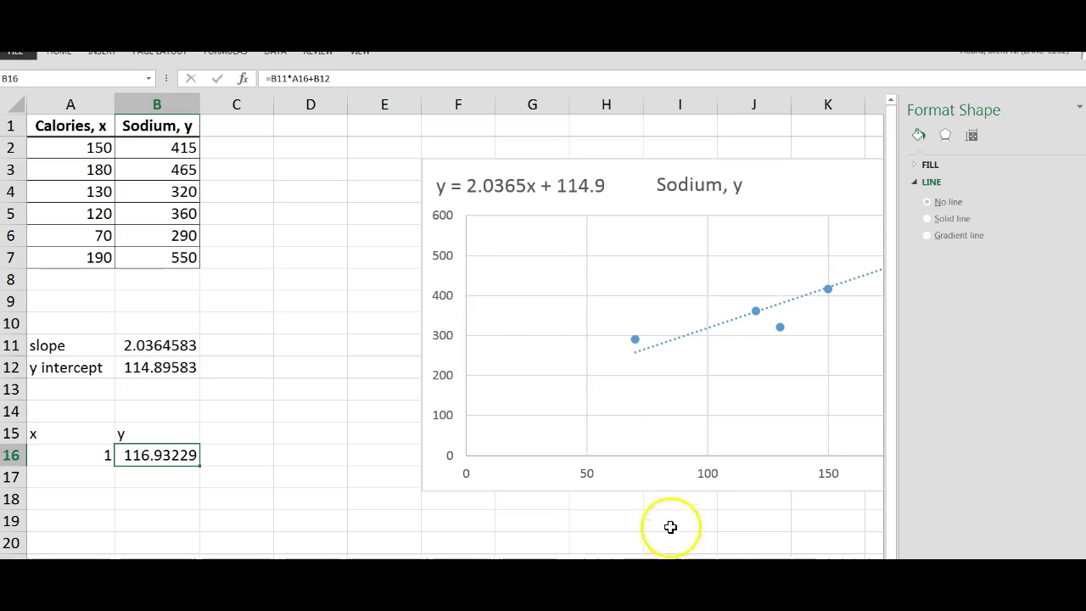
Shift the trendline equation slightly within the sodium chart and move the whole chart next to the data table, starting near column C
click(456, 170)
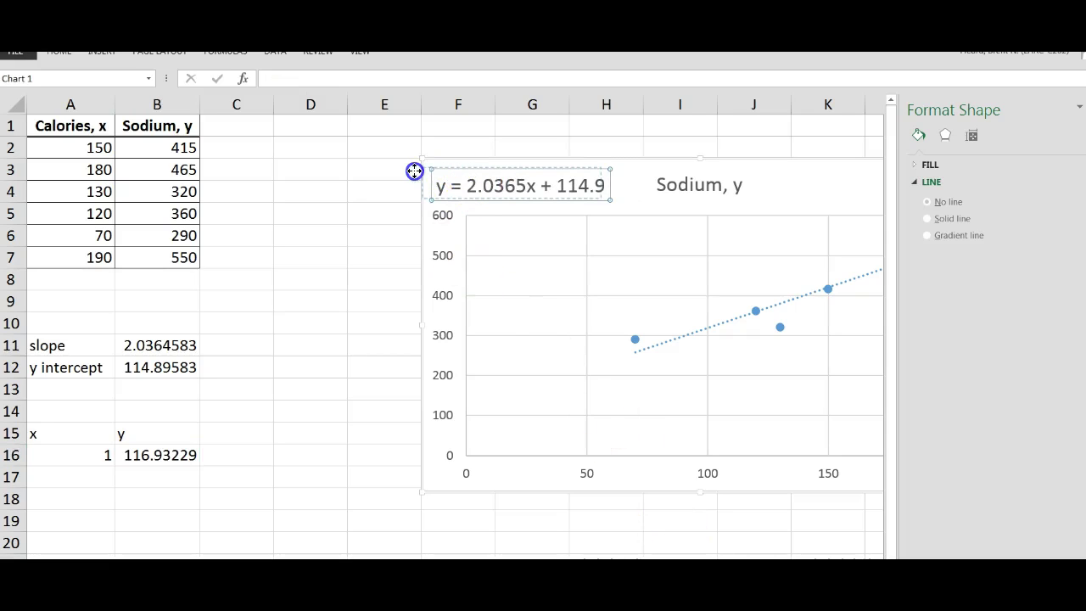
drag(461, 189, 461, 182)
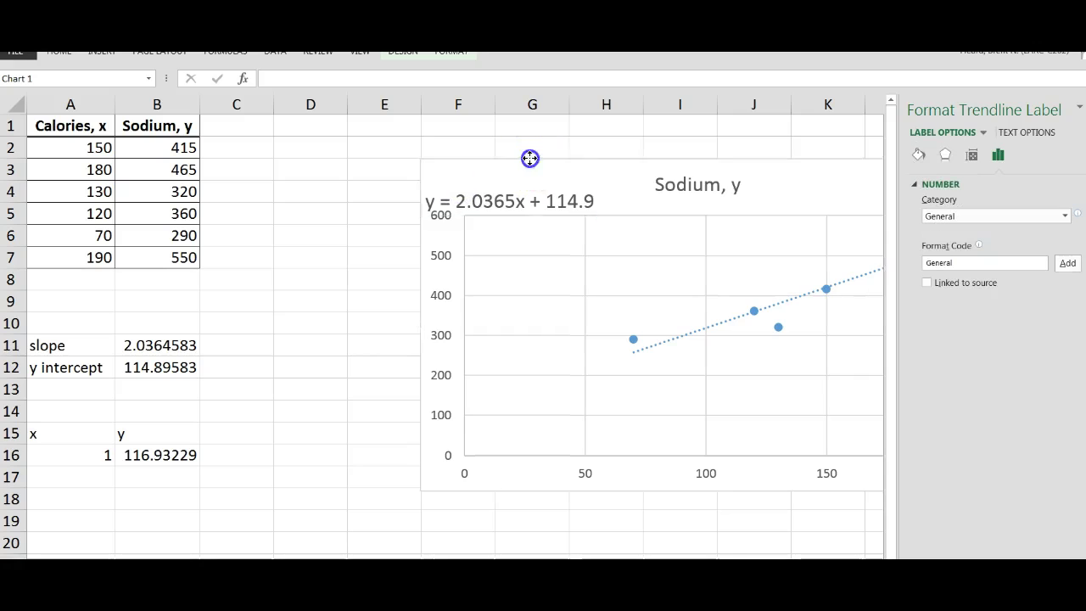
drag(529, 158, 340, 149)
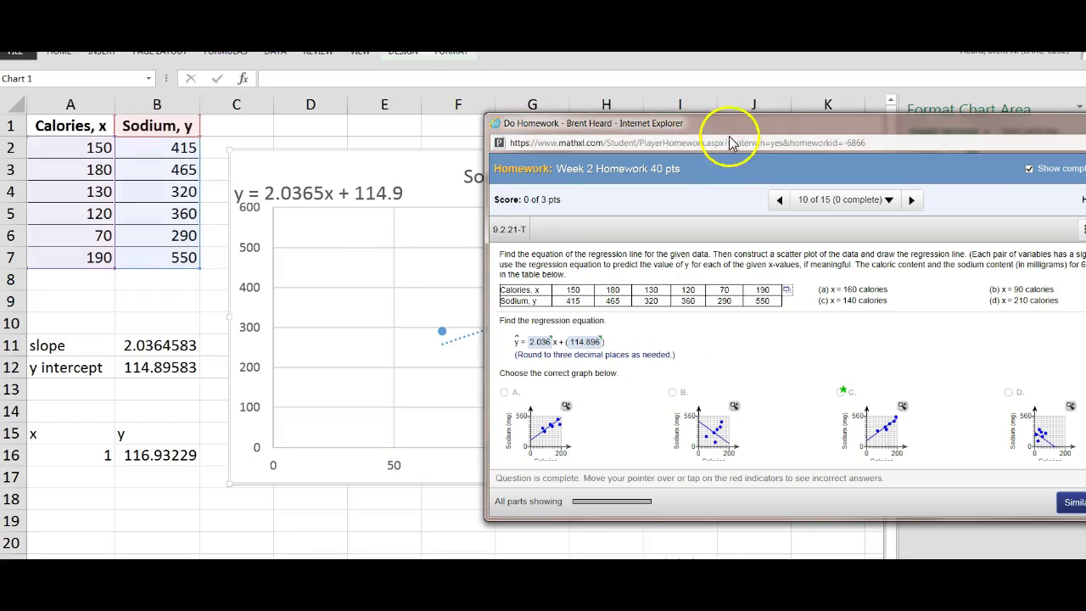
Place the homework window over the chart, examine the enlarged graph of answer choice A and close the enlargement
drag(725, 123, 534, 116)
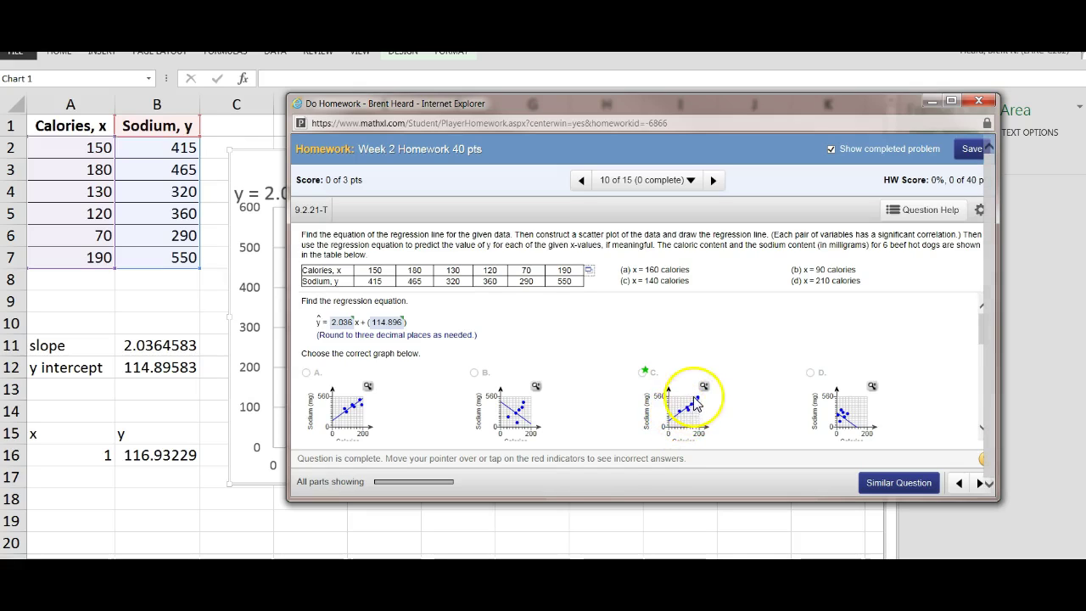
click(371, 389)
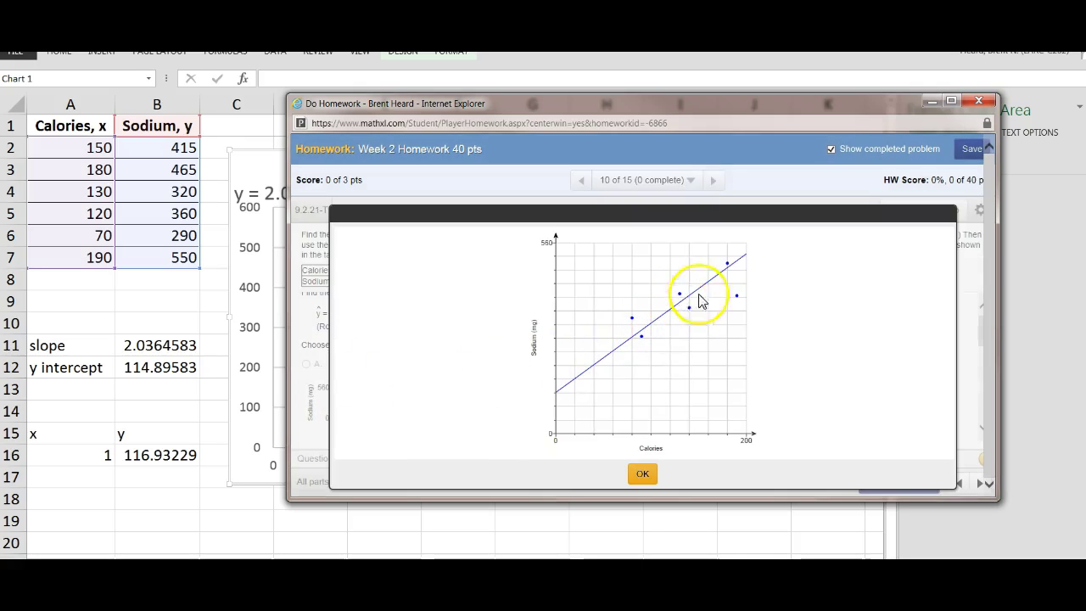
click(646, 471)
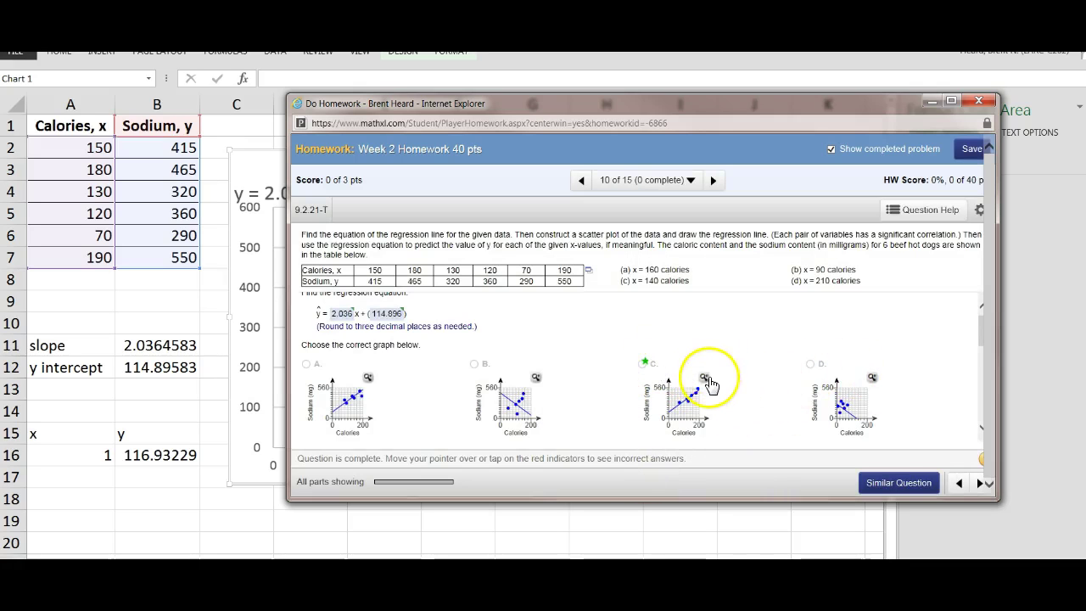
Examine the enlarged graph of answer choice C, close the enlargement and return to the worksheet
click(706, 380)
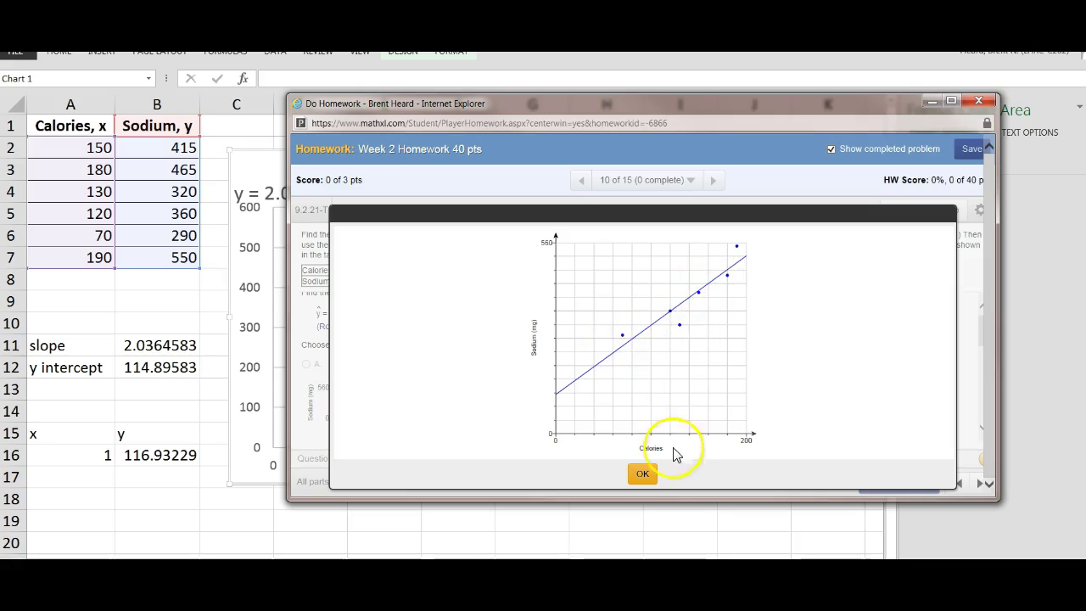
click(646, 475)
click(617, 529)
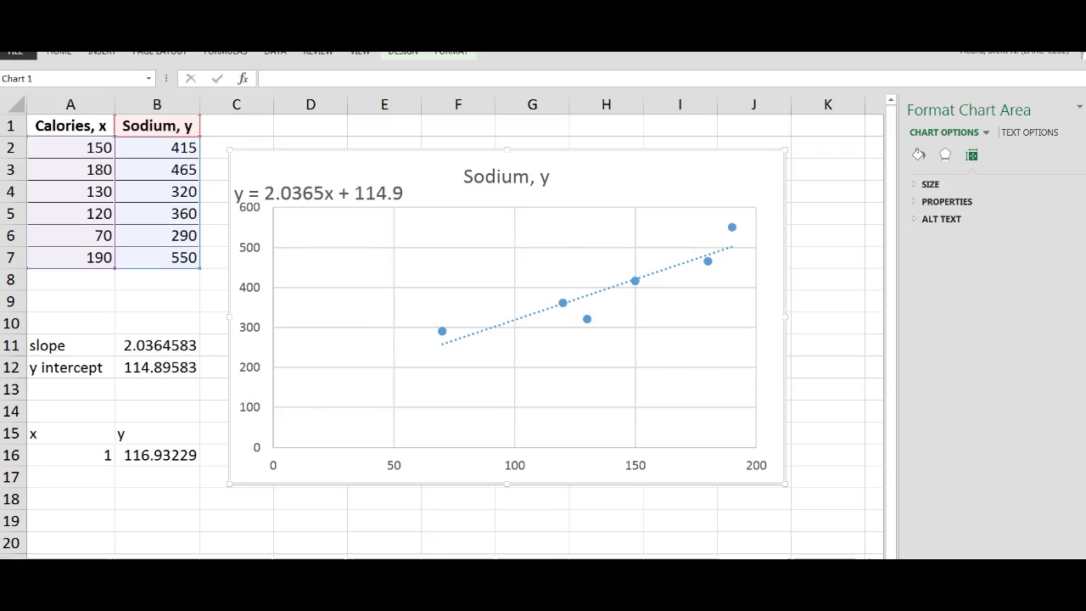
Read part (a) of the homework question and enter 160 as the x value in A16
key(alt+Tab)
scroll(591, 329, down, 2)
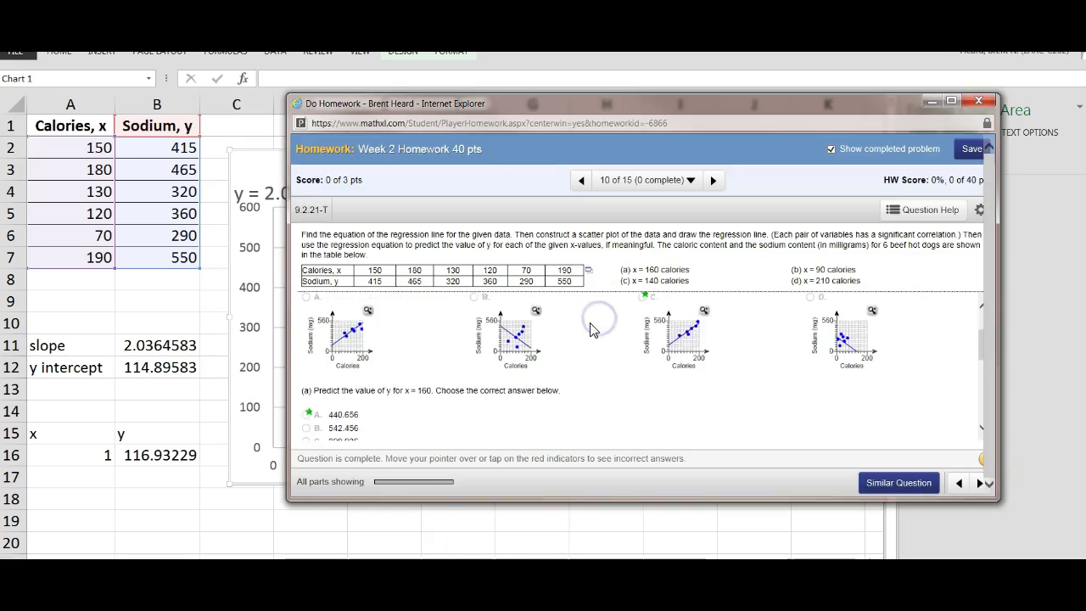
scroll(592, 329, down, 1)
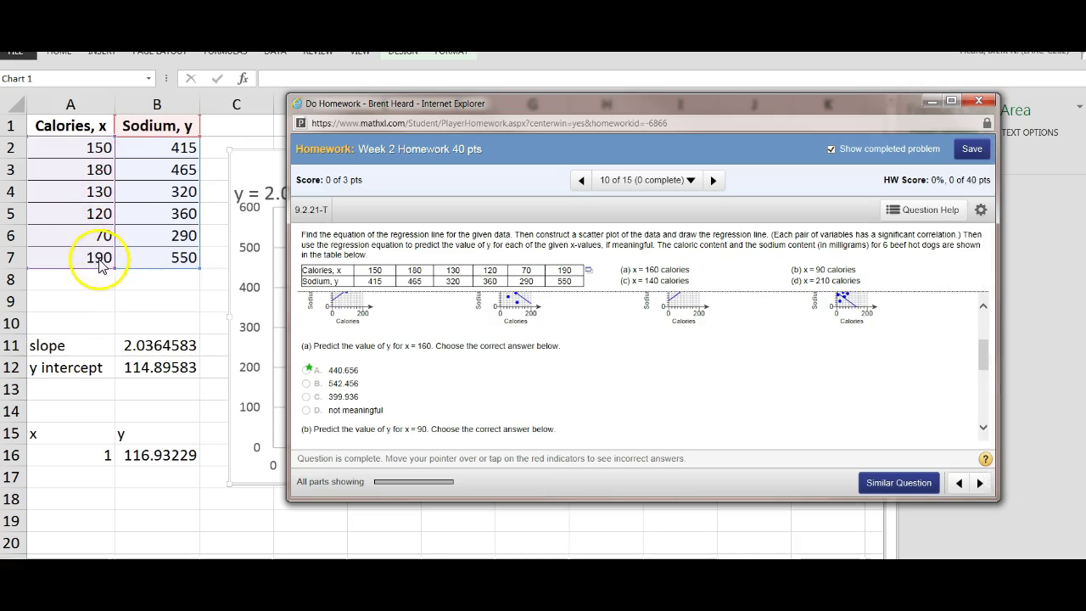
click(85, 455)
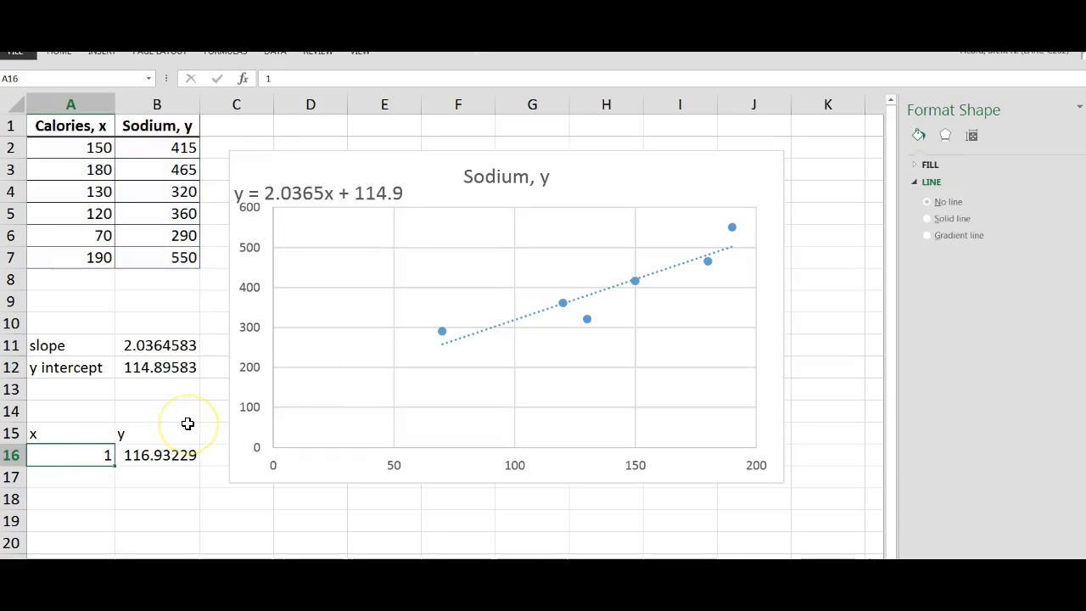
key(Return)
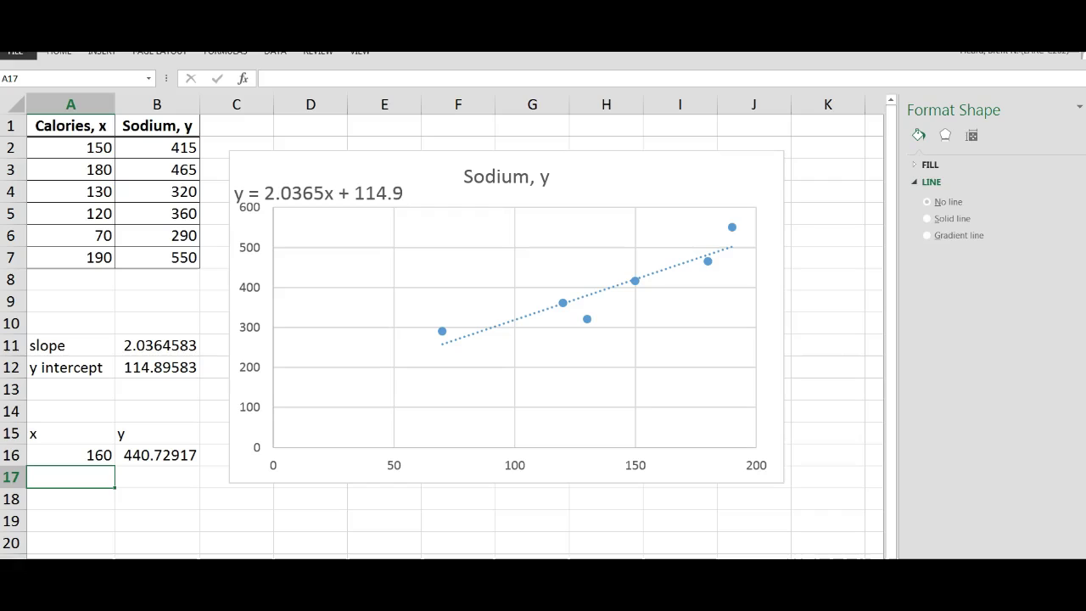
Compare the prediction in B16 and its formula with the homework's part (a) answer choices and rounded regression equation
key(alt+Tab)
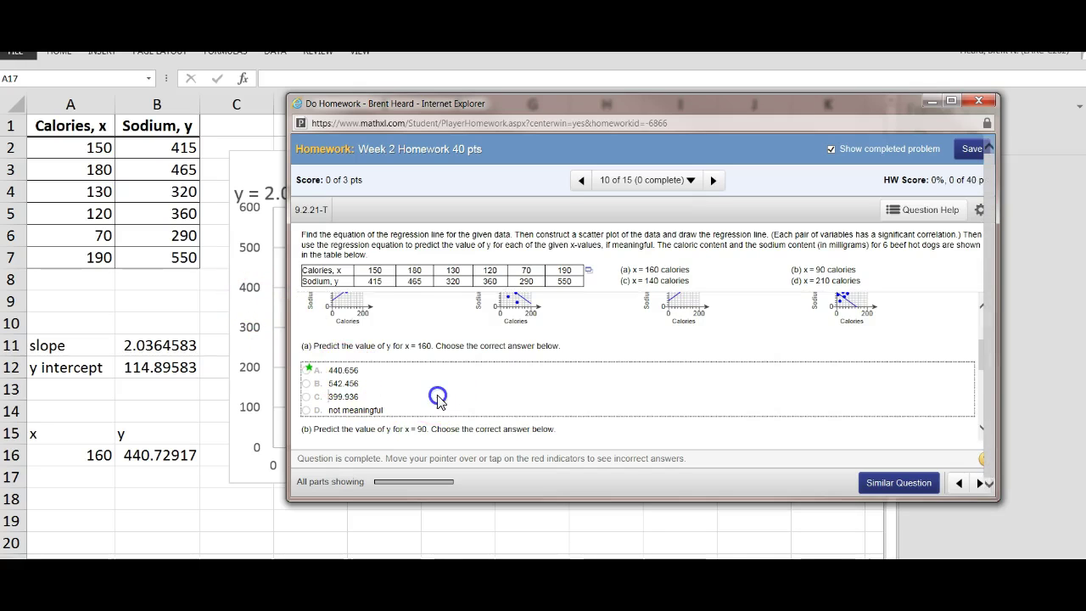
scroll(438, 401, up, 1)
scroll(439, 401, up, 3)
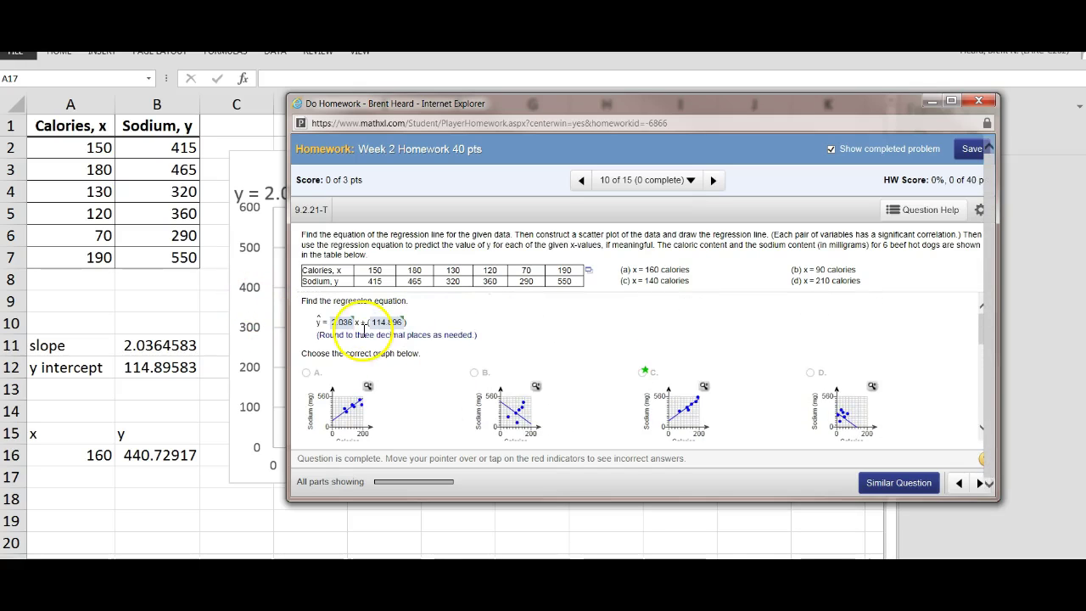
click(148, 456)
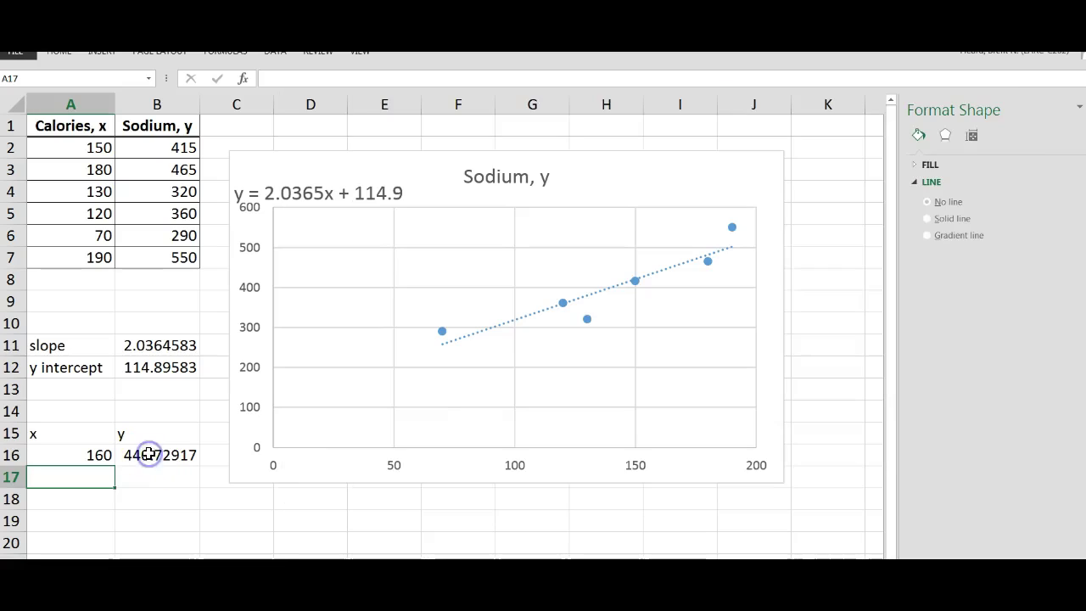
click(157, 455)
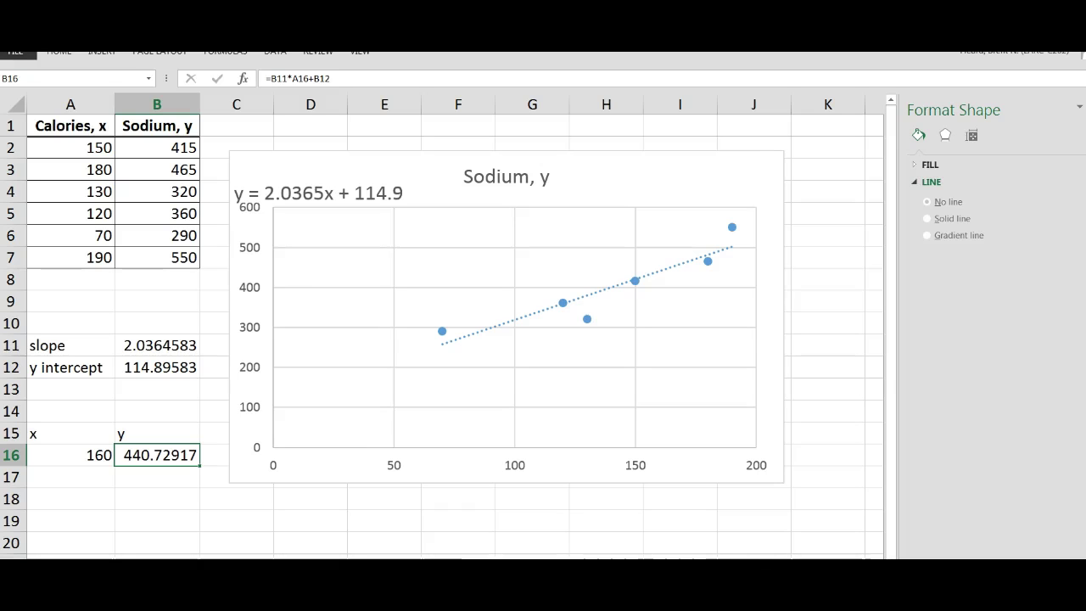
key(alt+Tab)
drag(509, 107, 19, 130)
key(alt+Tab)
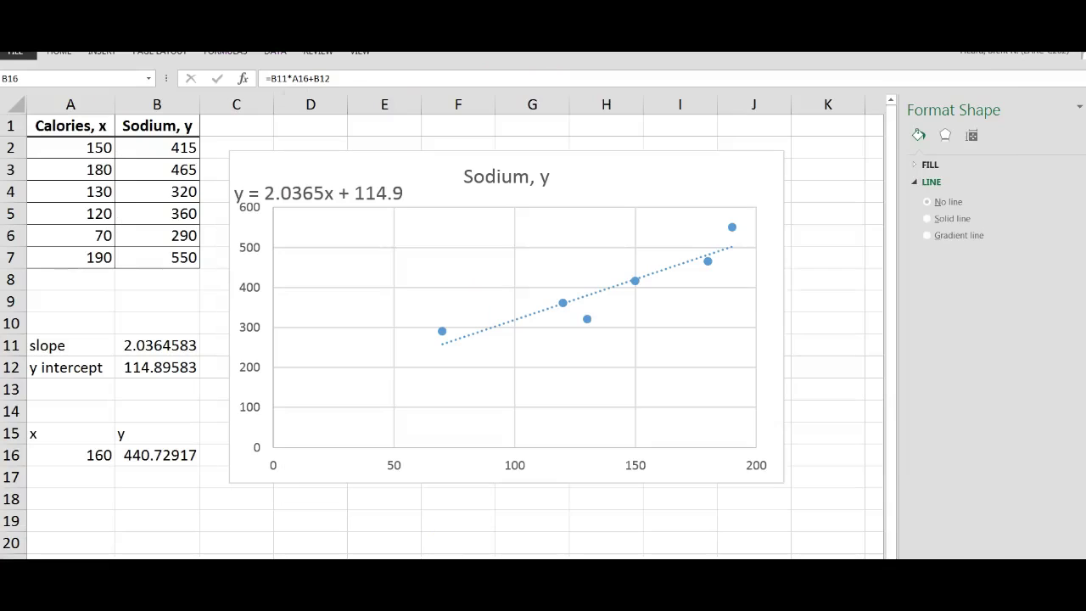
Replace the slope and intercept references in B16 with rounded numbers, making the formula =2.036*A16+114.869
click(164, 458)
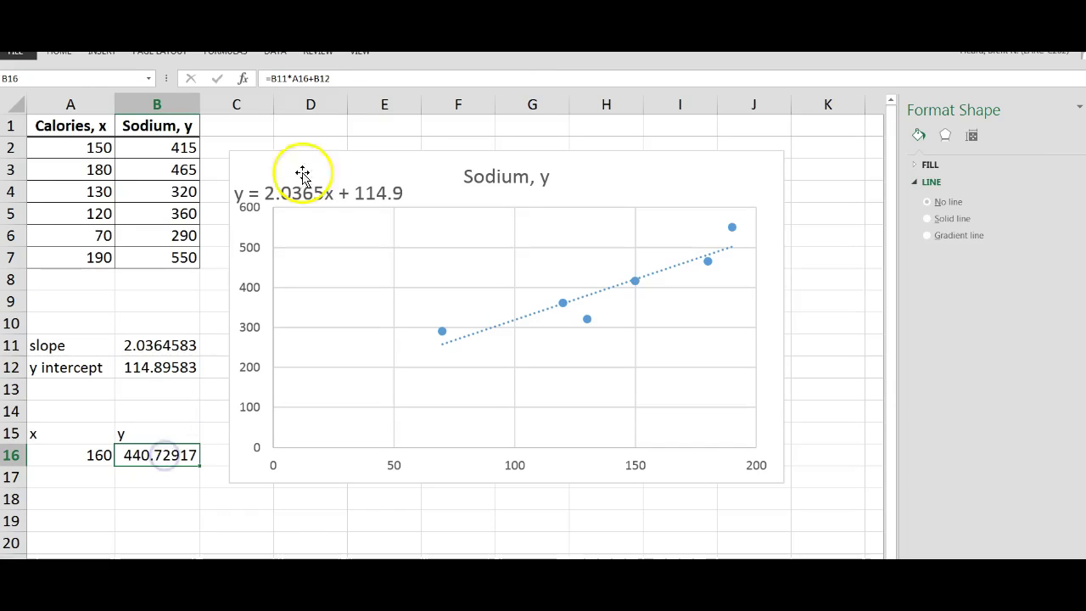
click(309, 78)
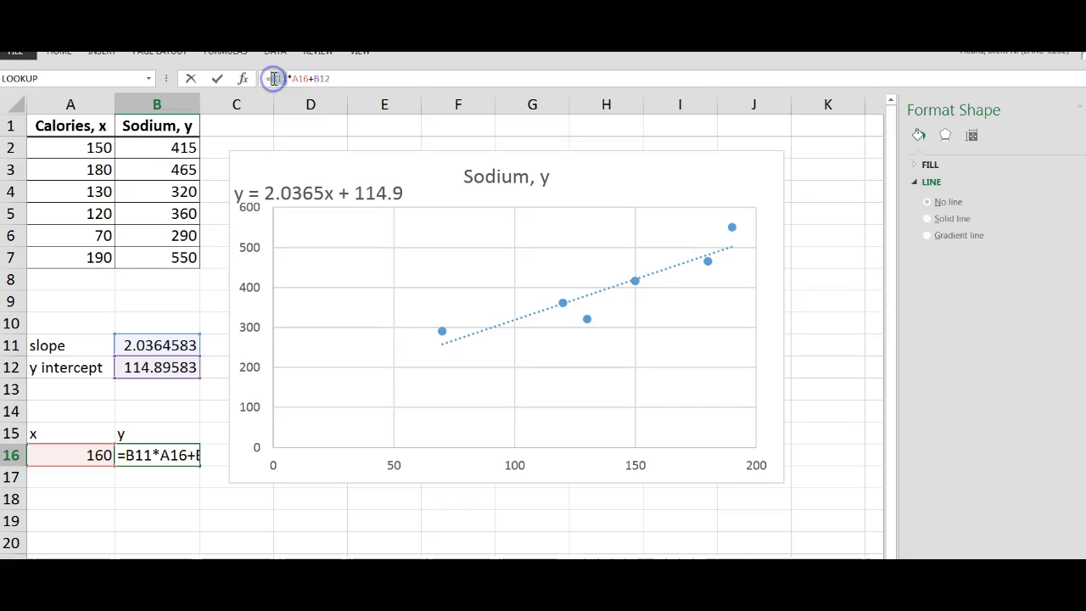
double_click(273, 78)
text(2.036)
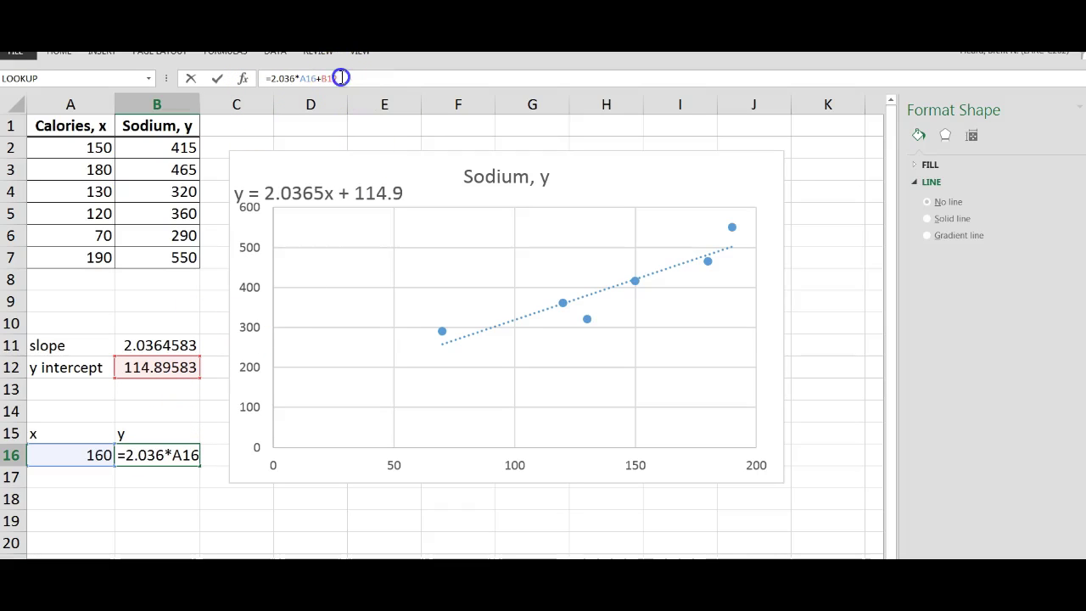
drag(336, 77, 324, 77)
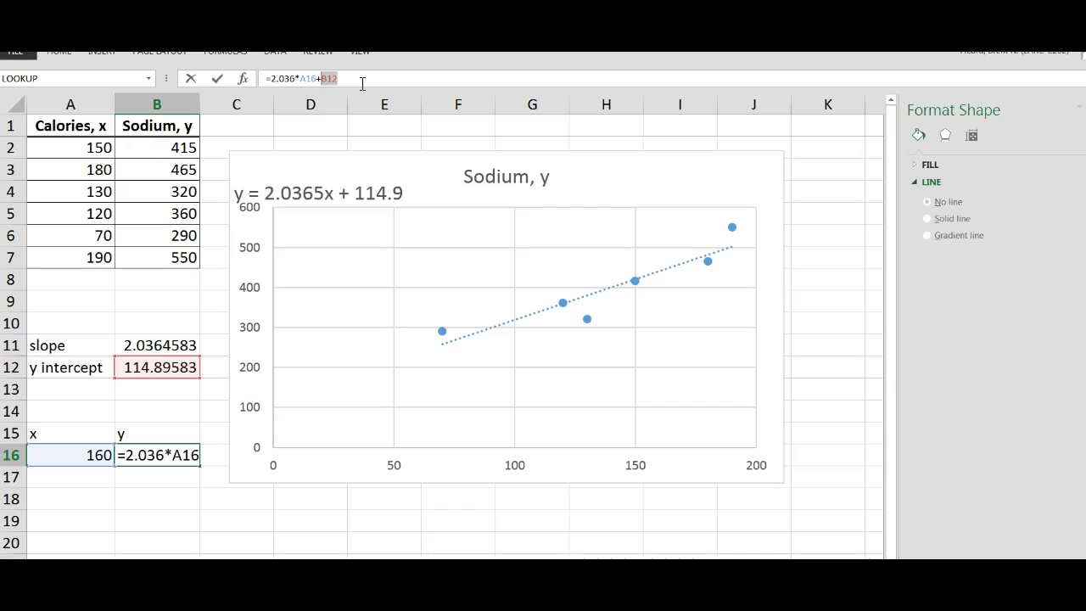
key(BackSpace)
key(BackSpace)
key(BackSpace)
text(114)
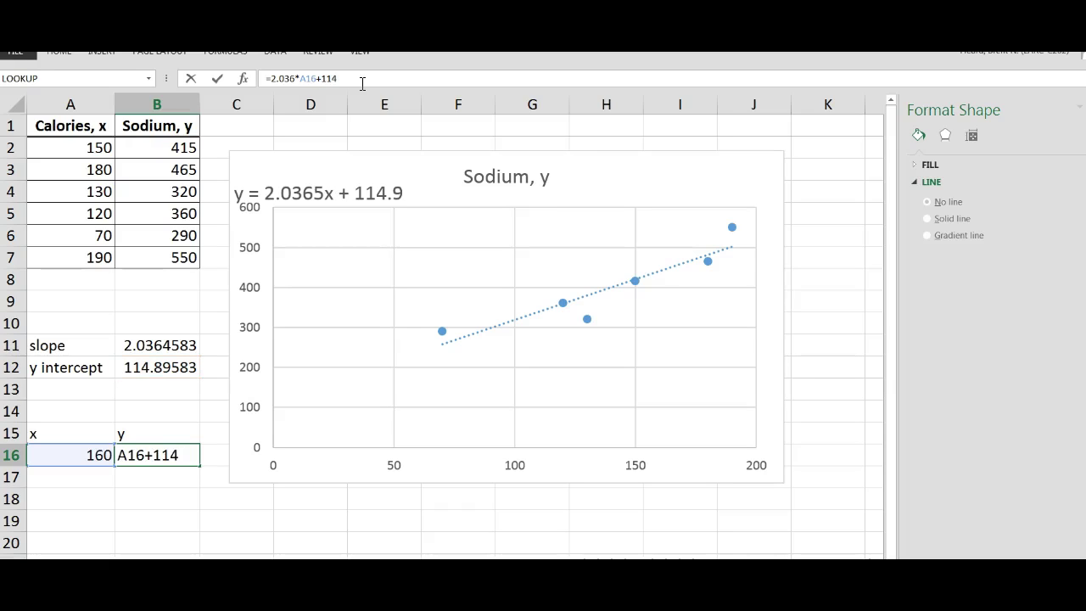
text(.)
text(869)
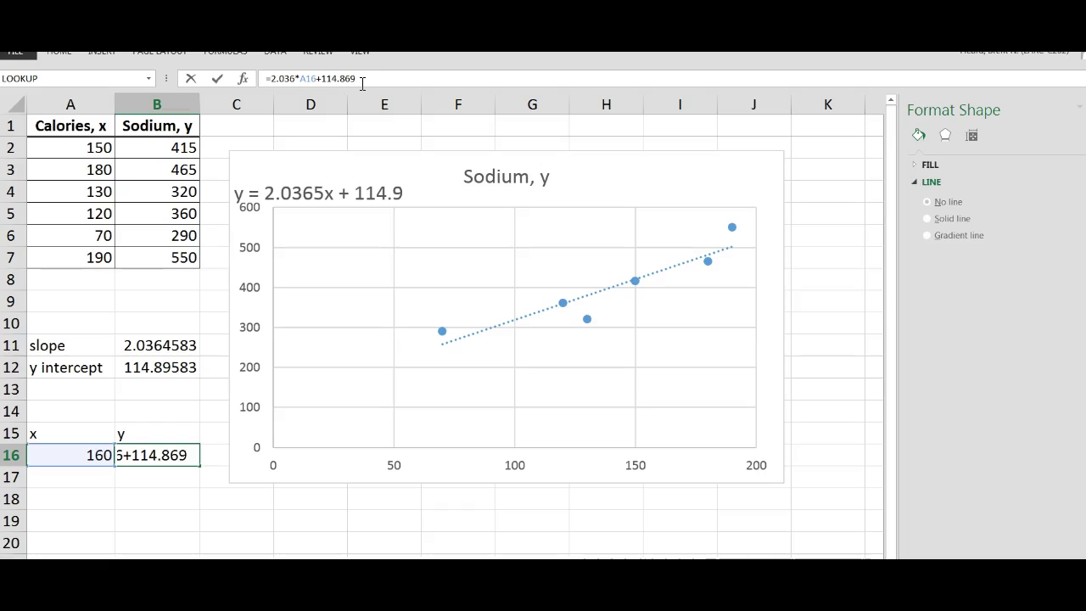
key(Return)
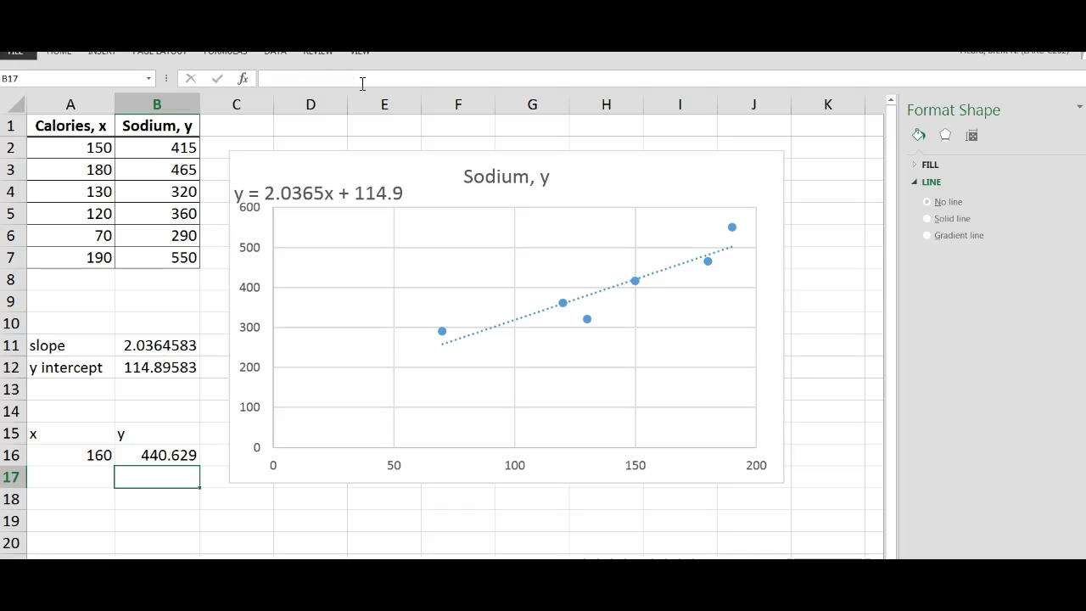
Move the homework window clear of the x and y cells and compare the new prediction with part (a)'s answer choices
key(alt+Tab)
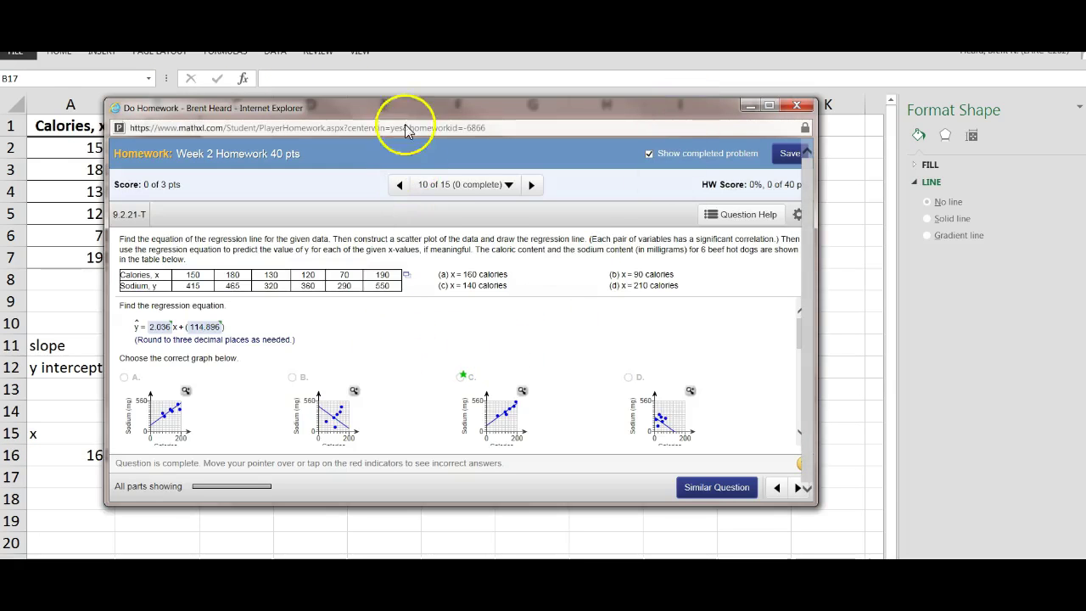
drag(402, 107, 630, 77)
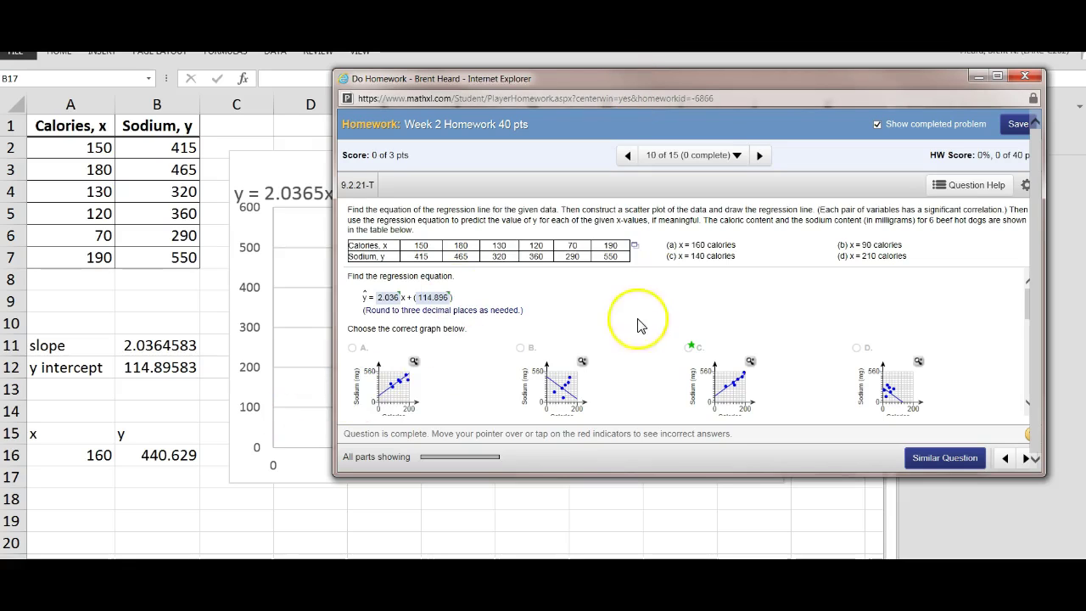
scroll(638, 324, down, 3)
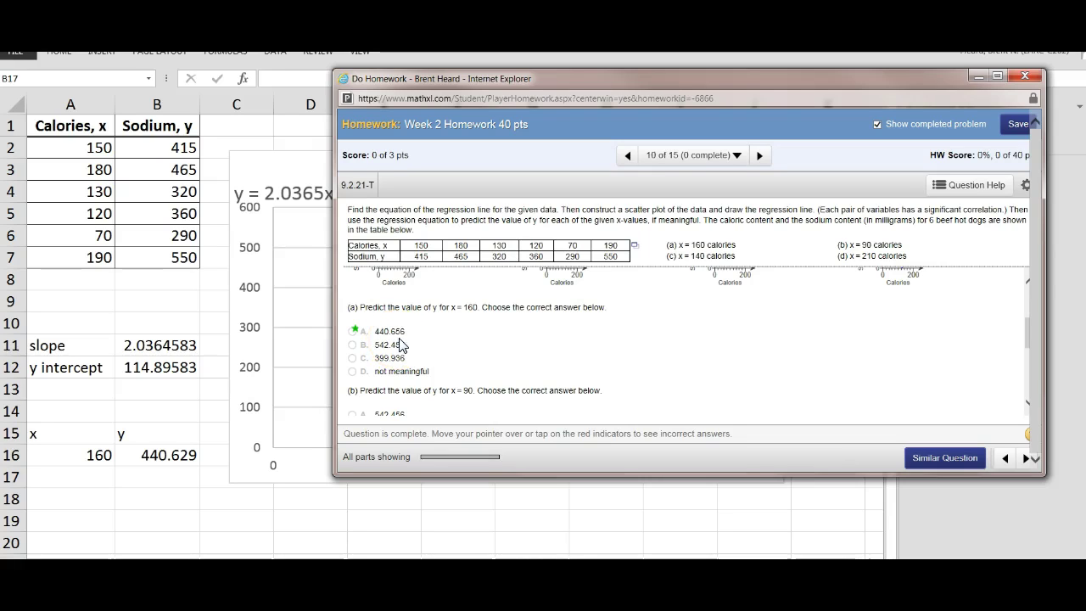
click(460, 342)
Bring part (b) of the question into view and enter 90 as the x value in A16
scroll(460, 342, down, 1)
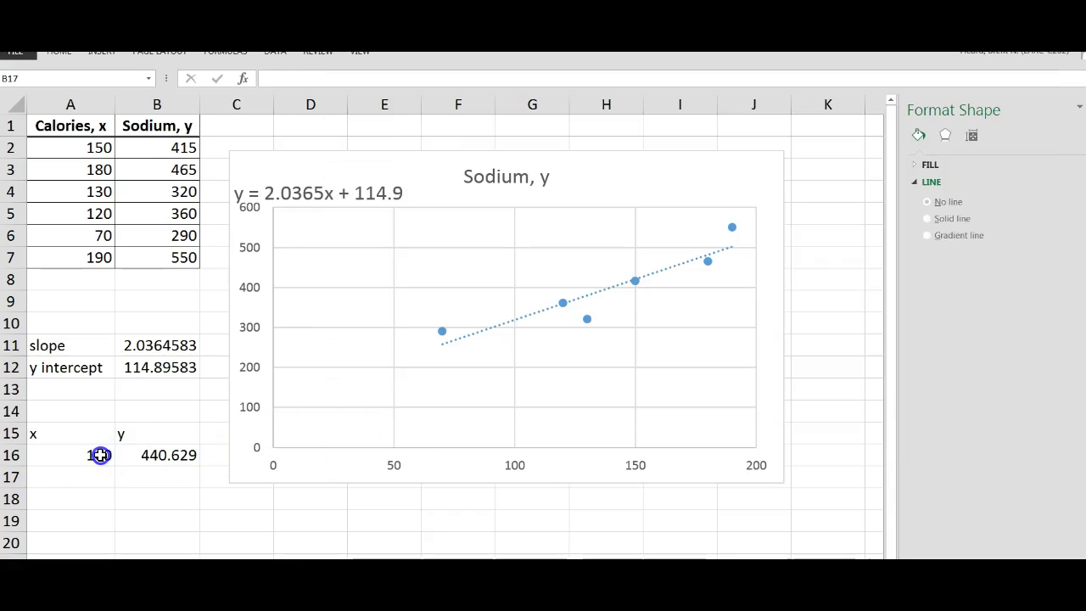
click(100, 456)
text(90)
key(Return)
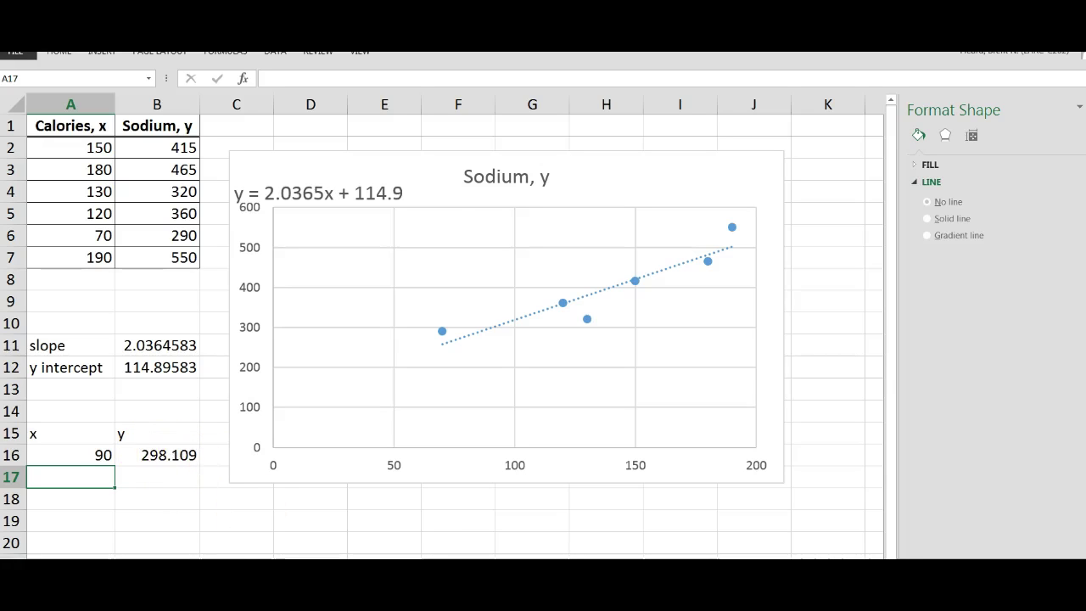
Compare the prediction with part (b)'s answer choices in the homework window and enter 140 in A16 for part (c)
key(alt+Tab)
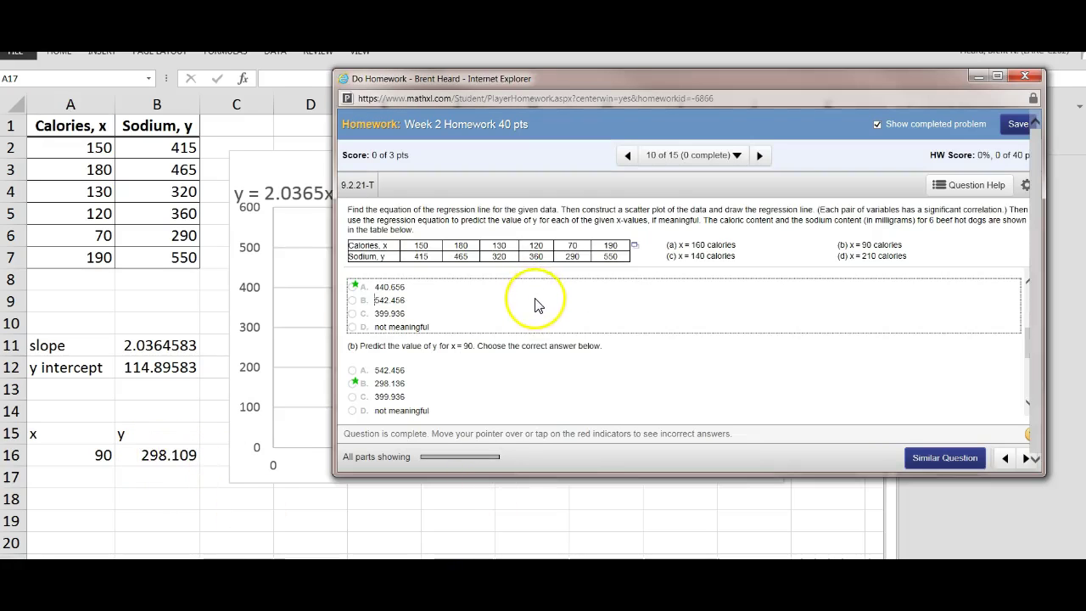
scroll(535, 324, down, 2)
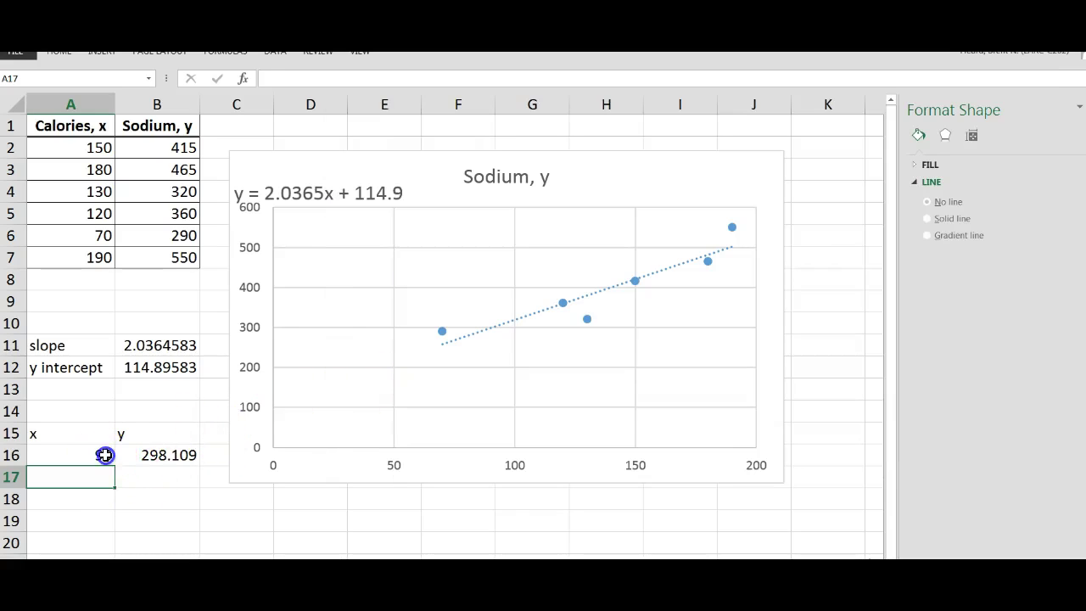
click(104, 454)
text(140)
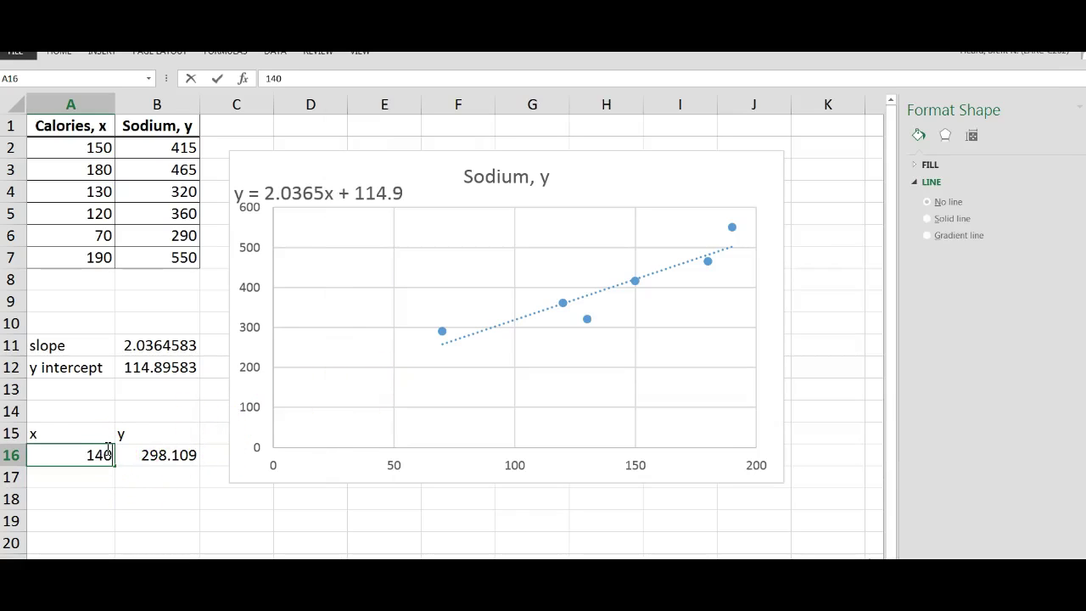
key(Return)
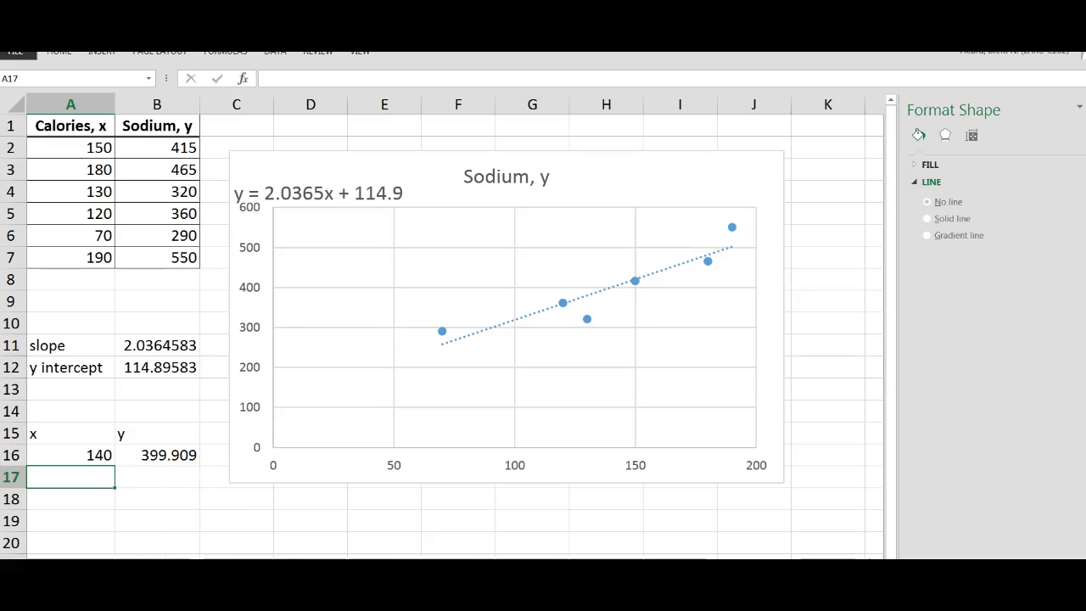
Compare the prediction with part (c)'s answer choices in the homework window and examine part (d) for x = 210
key(alt+Tab)
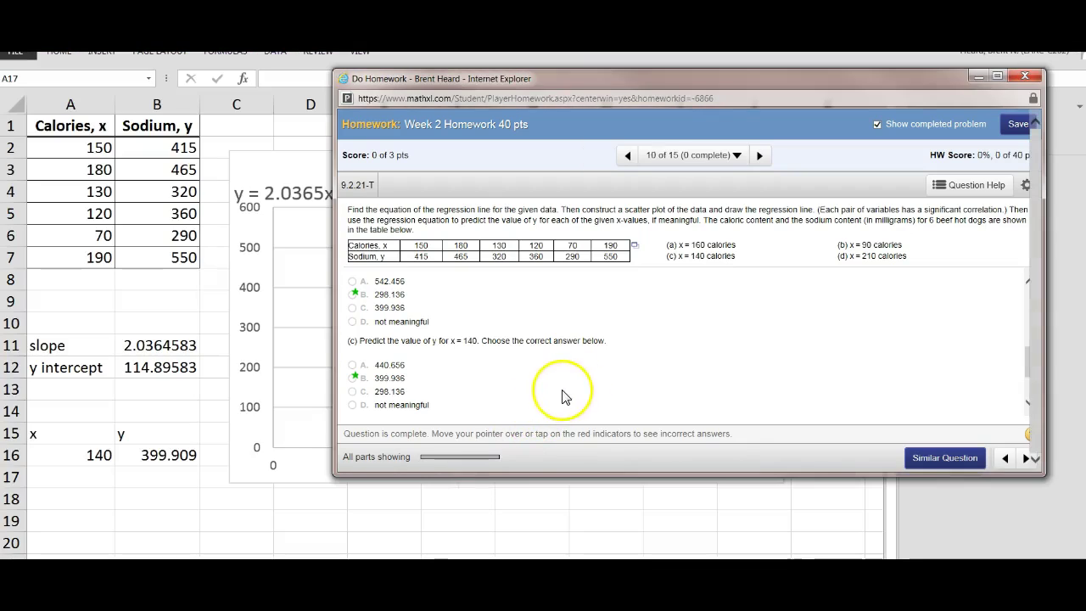
click(576, 387)
scroll(569, 384, down, 2)
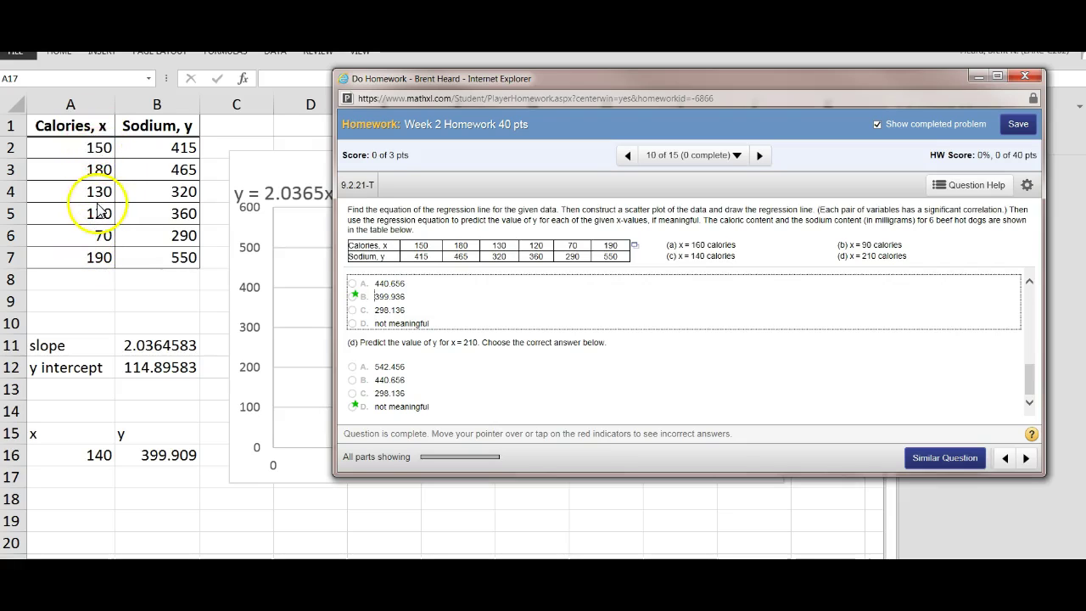
click(473, 360)
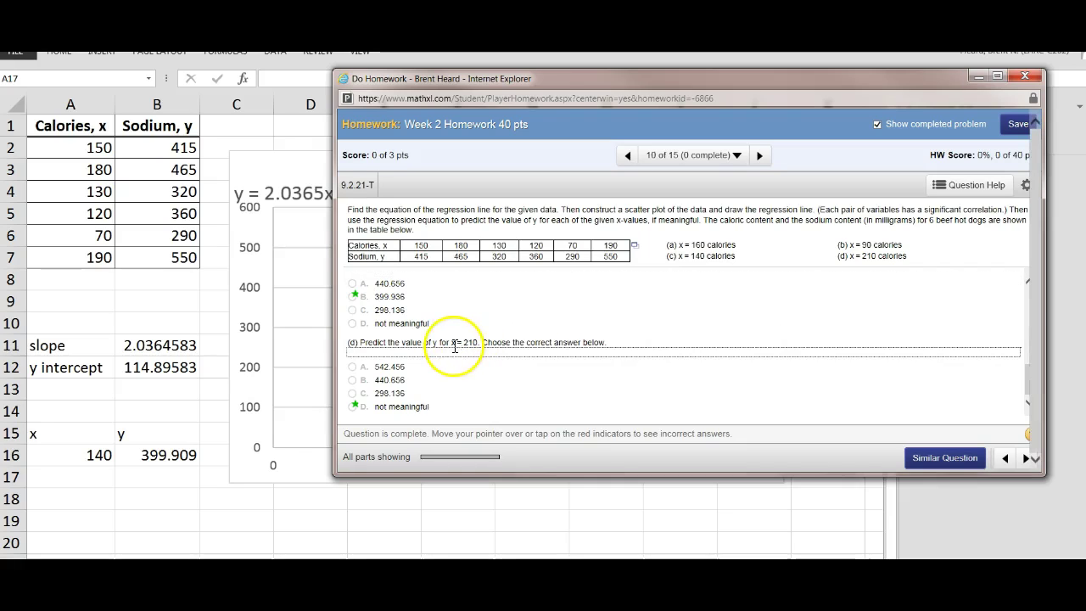